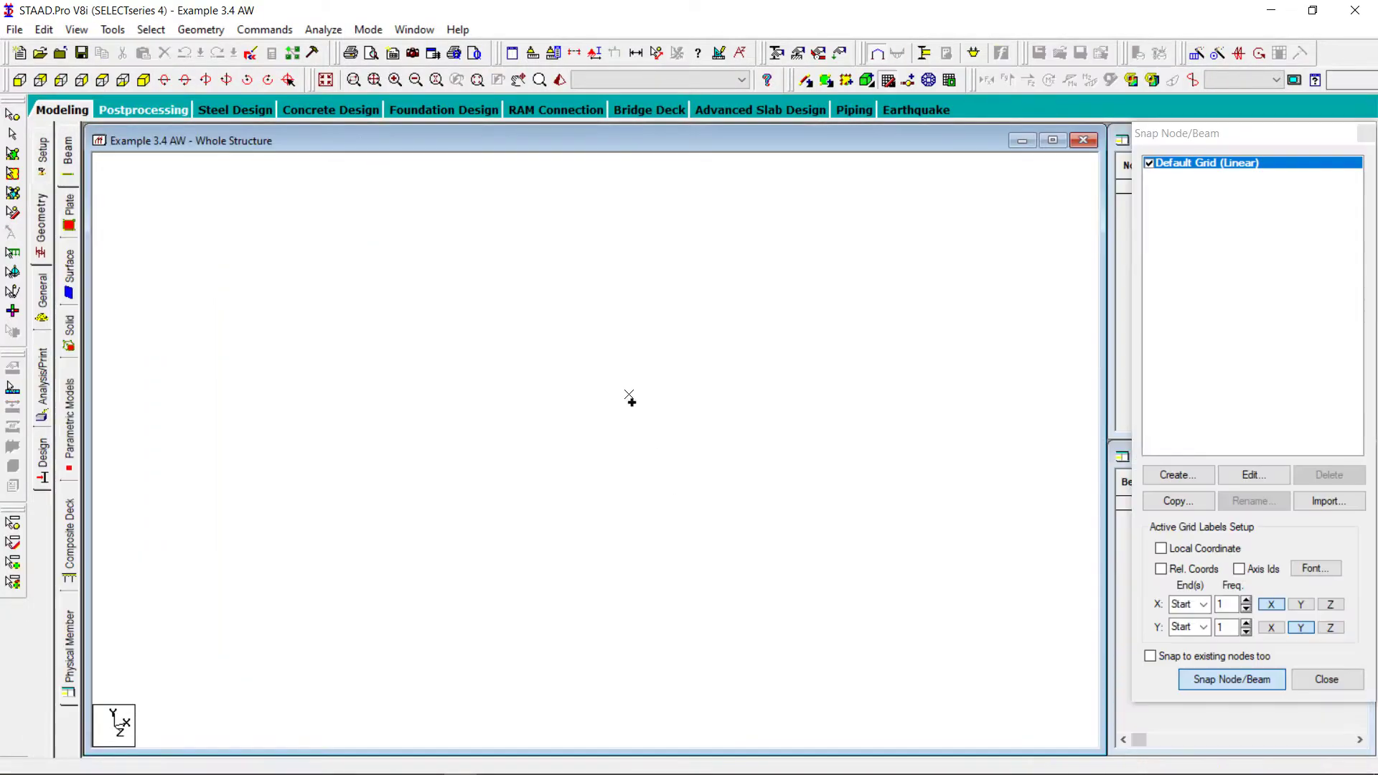
Close the snap grid and define node 1 at the origin (0, 0, 0 ft) in the node table
click(1325, 683)
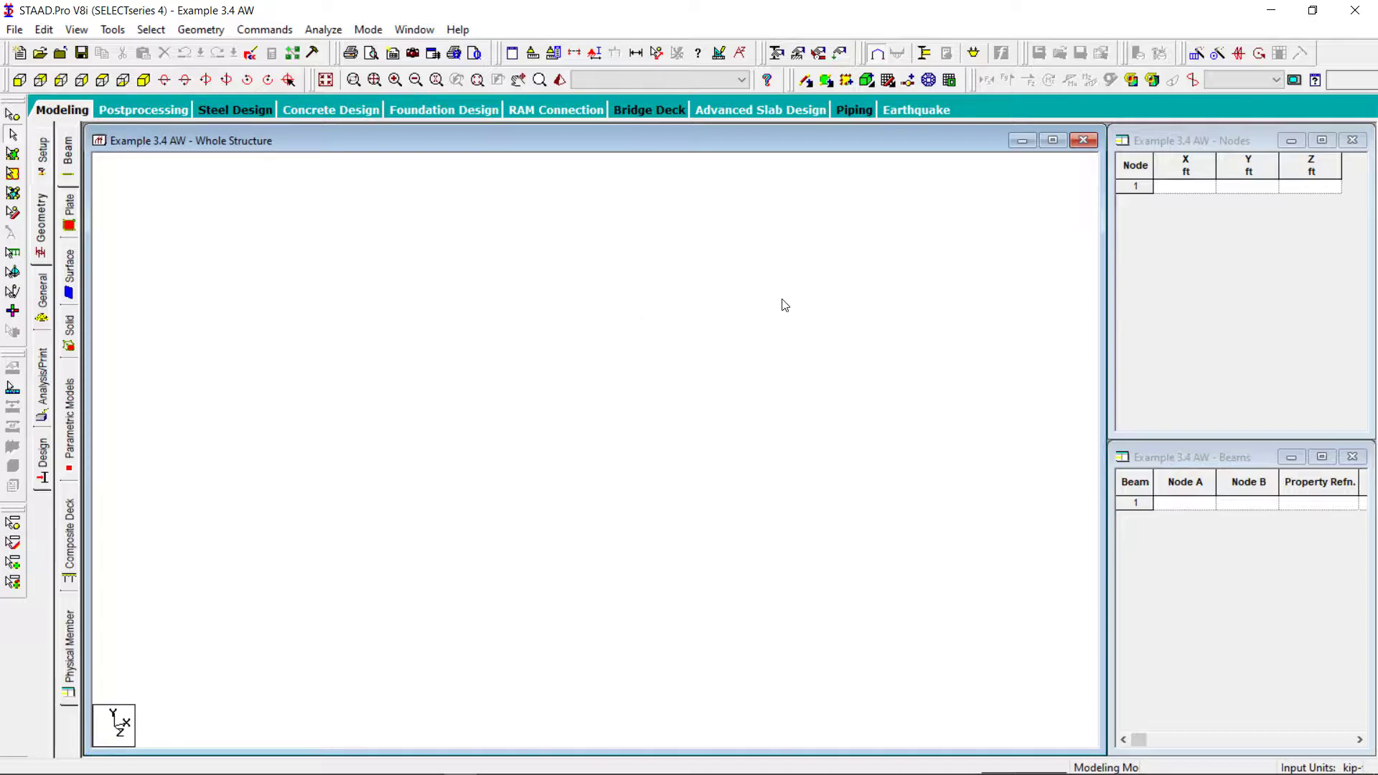
click(1190, 188)
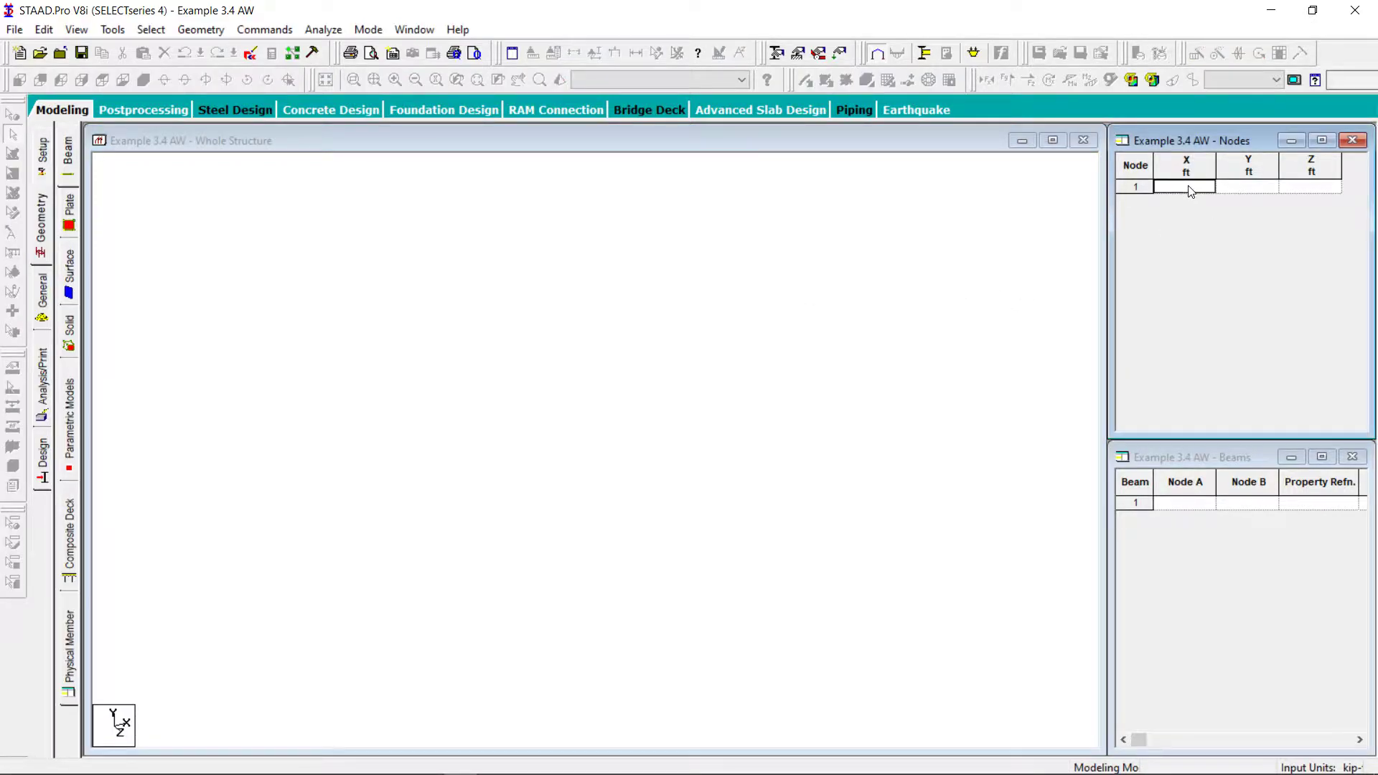
text(0)
key(Tab)
Add node 2 at X 0, Y 10, Z 0 ft in the node table
click(1182, 204)
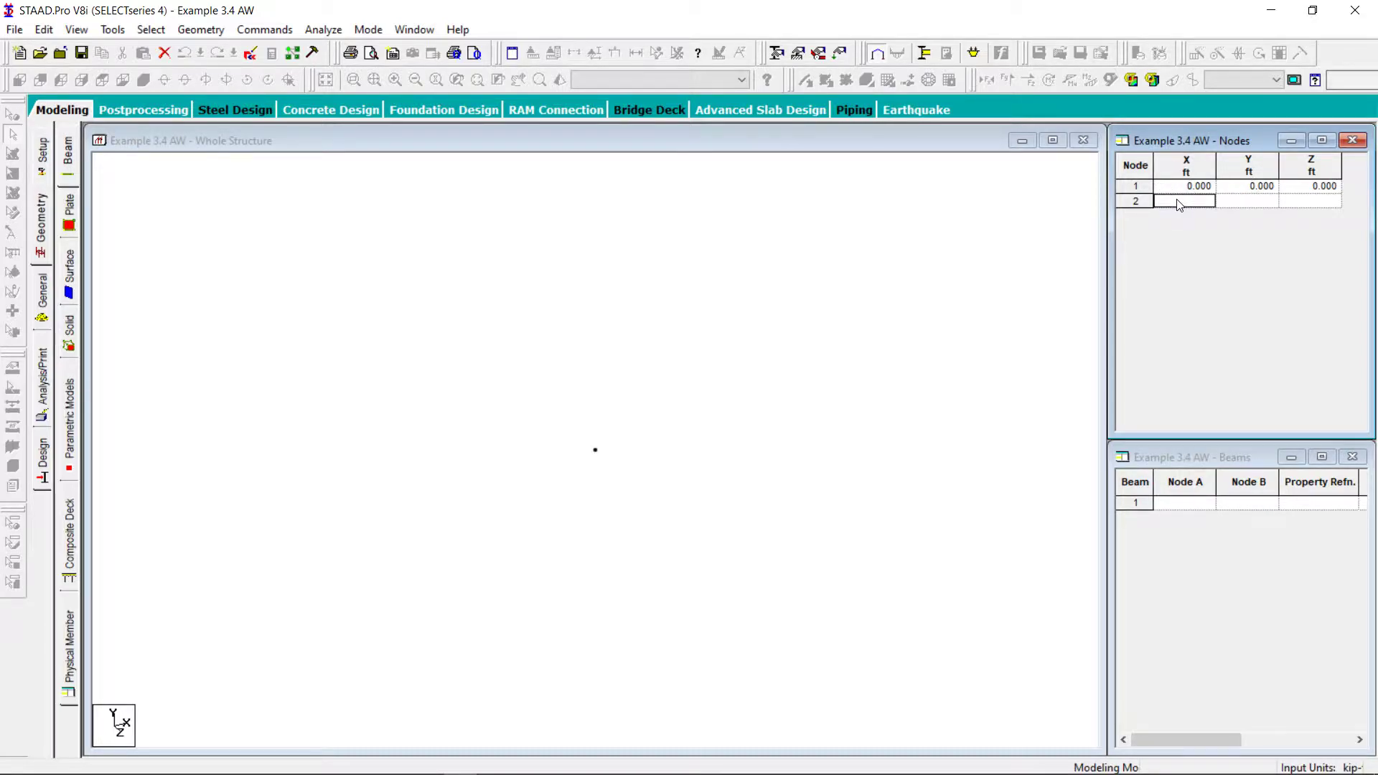
text(0)
key(Tab)
text(10)
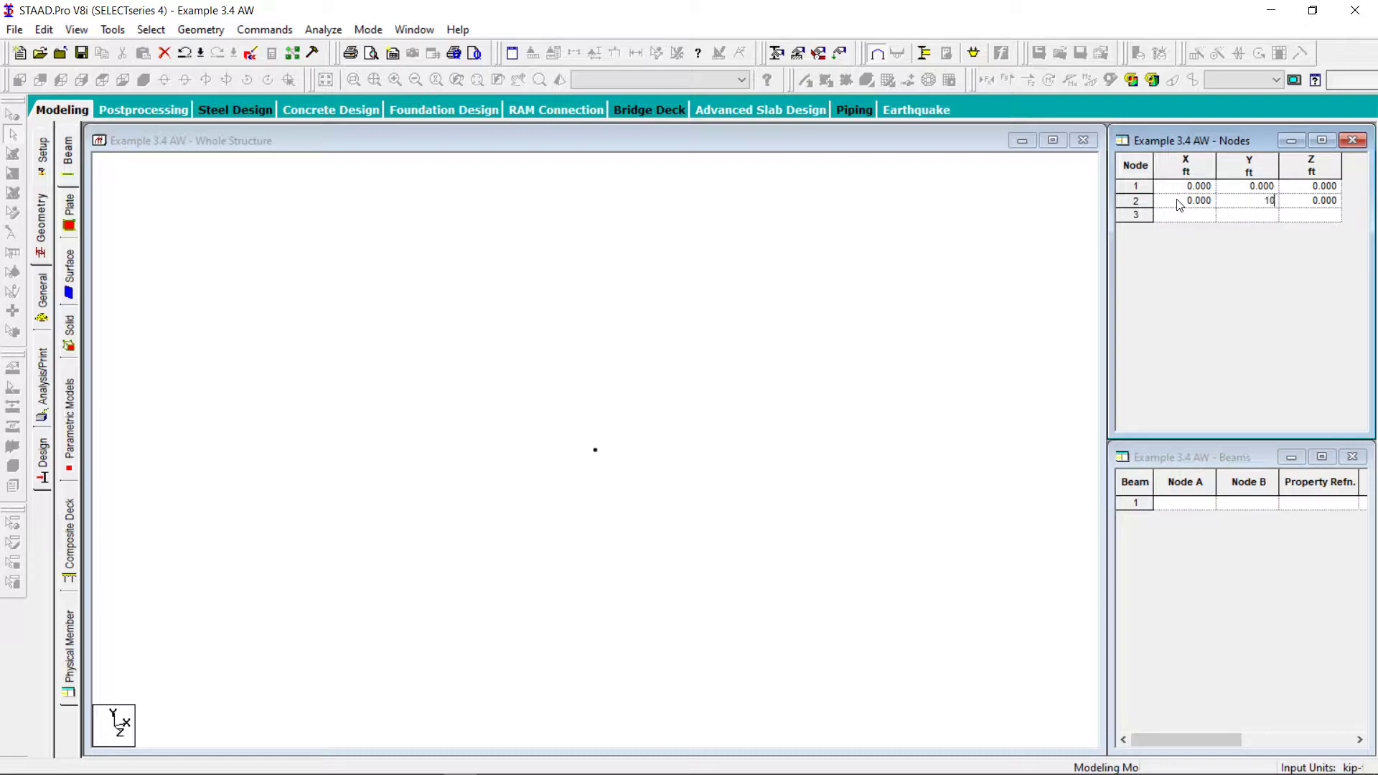
key(Tab)
key(Return)
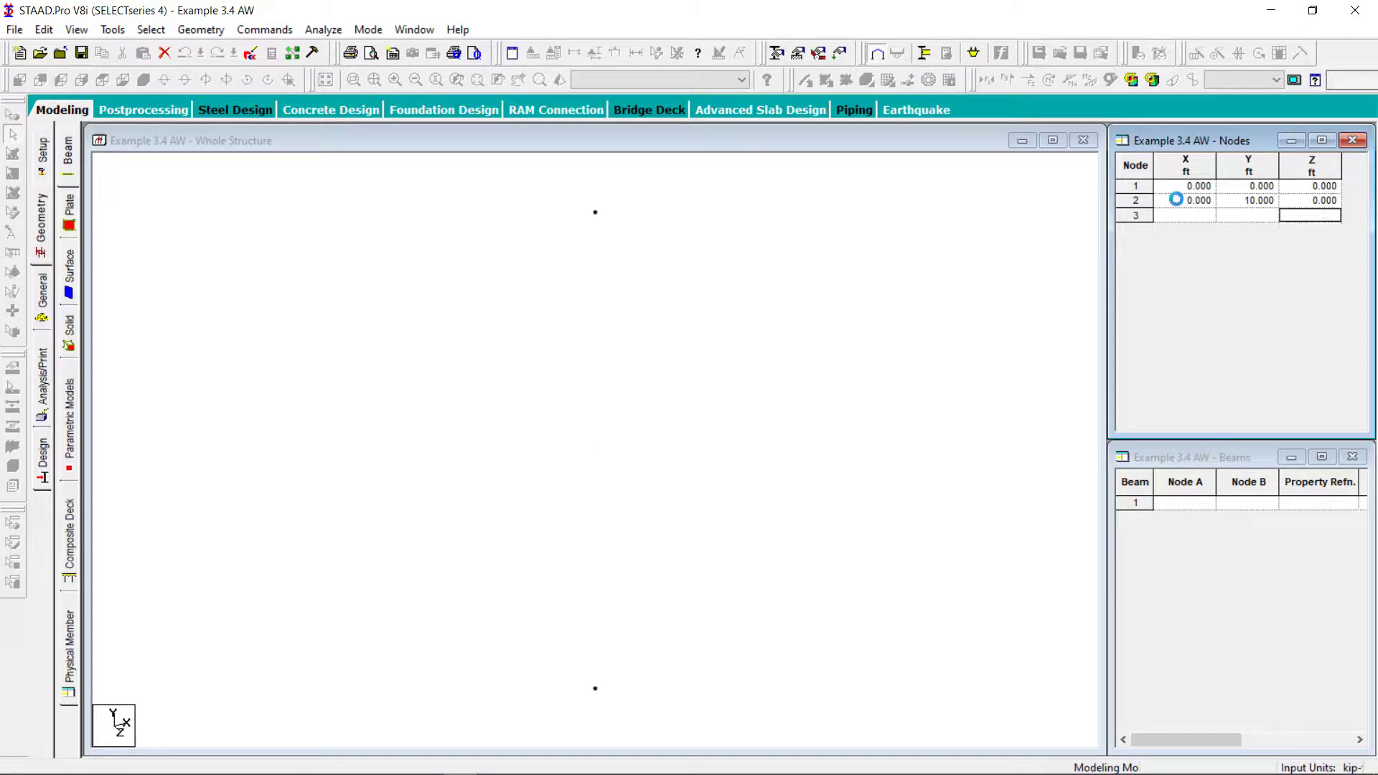
Add node 3 at X 10, Y 10, Z 0 ft in the node table
key(Left)
key(Left)
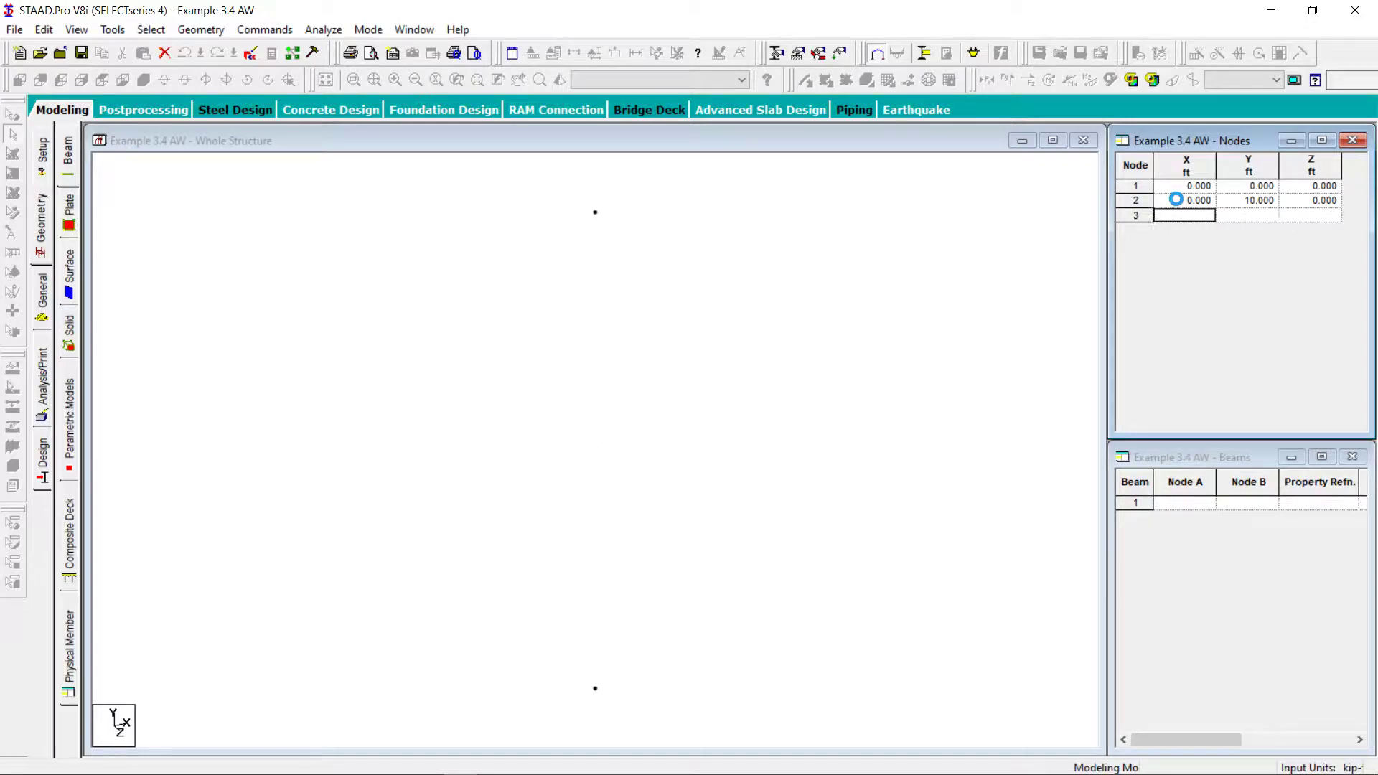
text(10)
key(Tab)
text(10)
key(Tab)
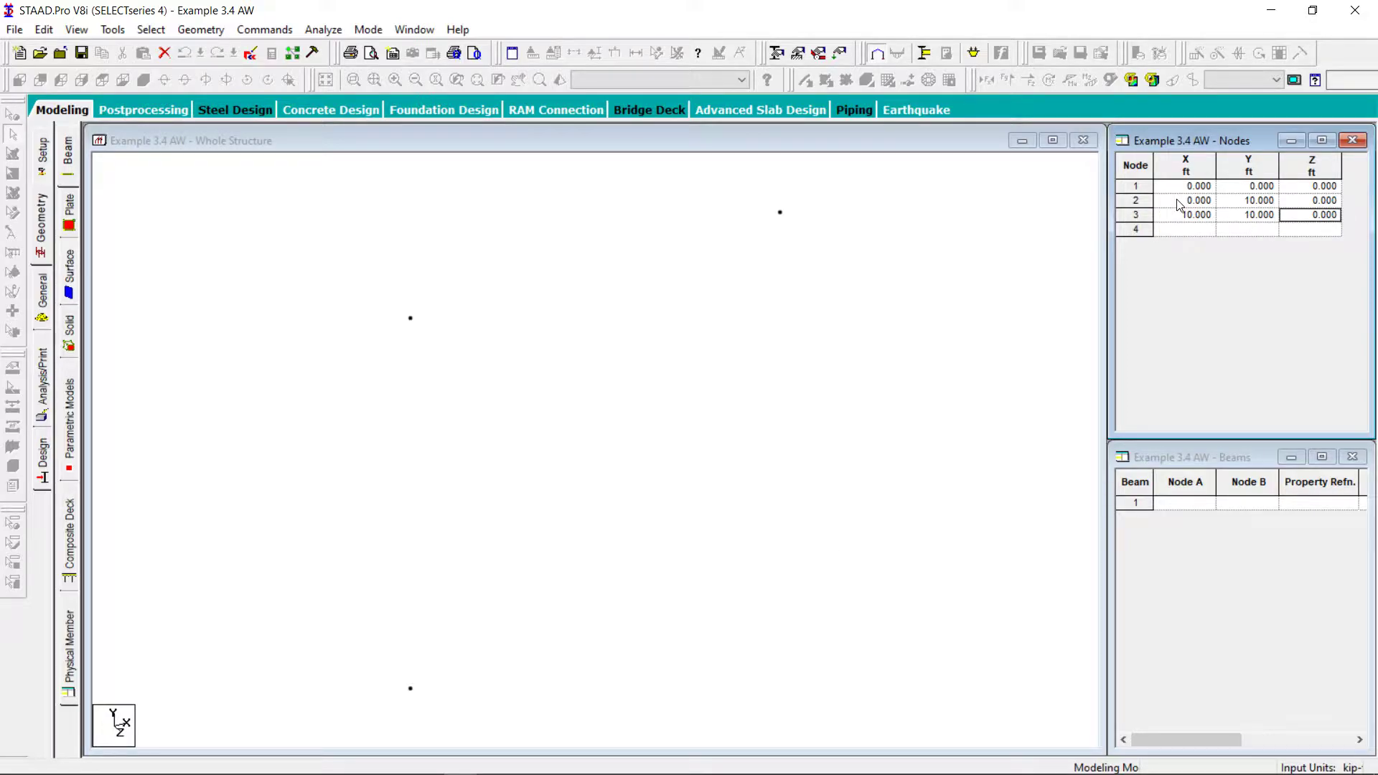
Add node 4 at X 10, Y 0, Z 0 ft in the node table
key(Tab)
text(10)
key(Tab)
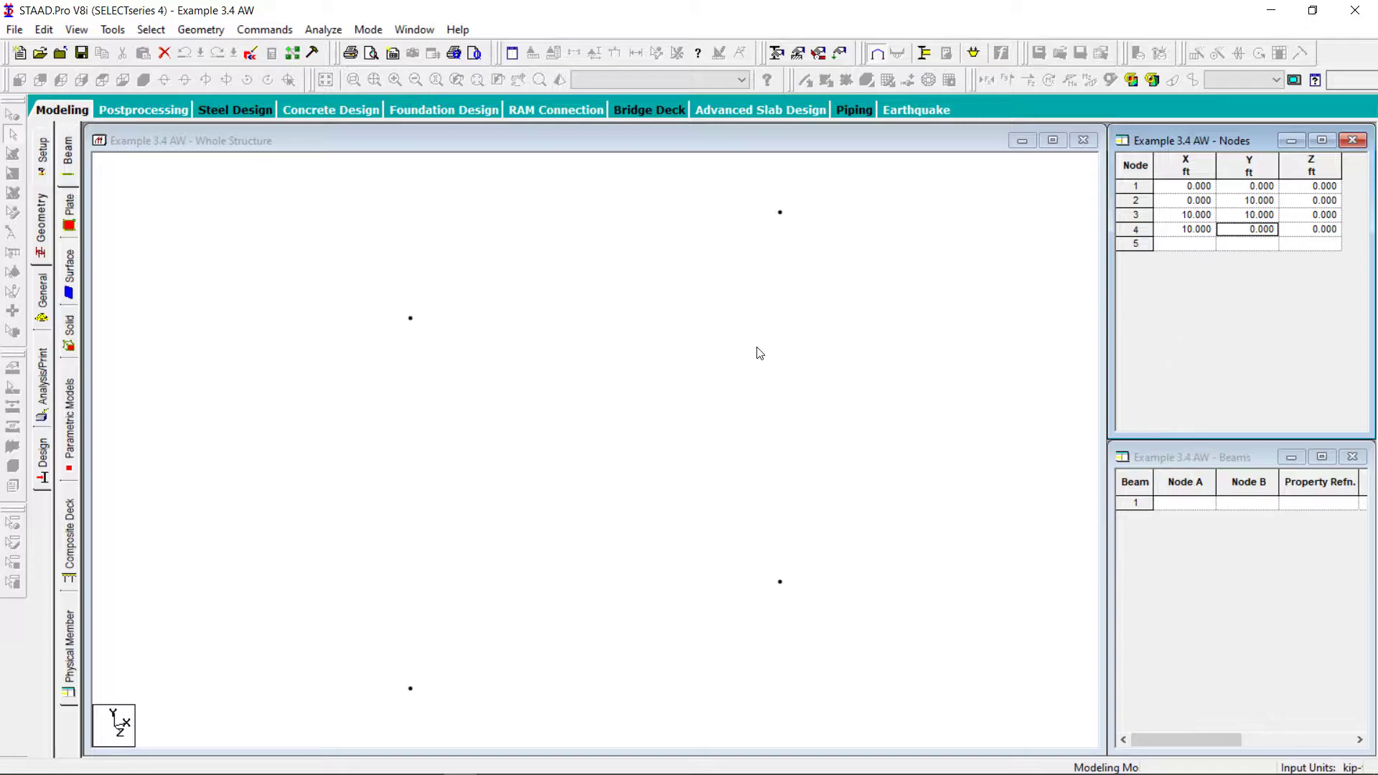
Turn on node number labels and connect nodes 1 to 2, 2 to 3 and 3 to 4 with beams
click(740, 296)
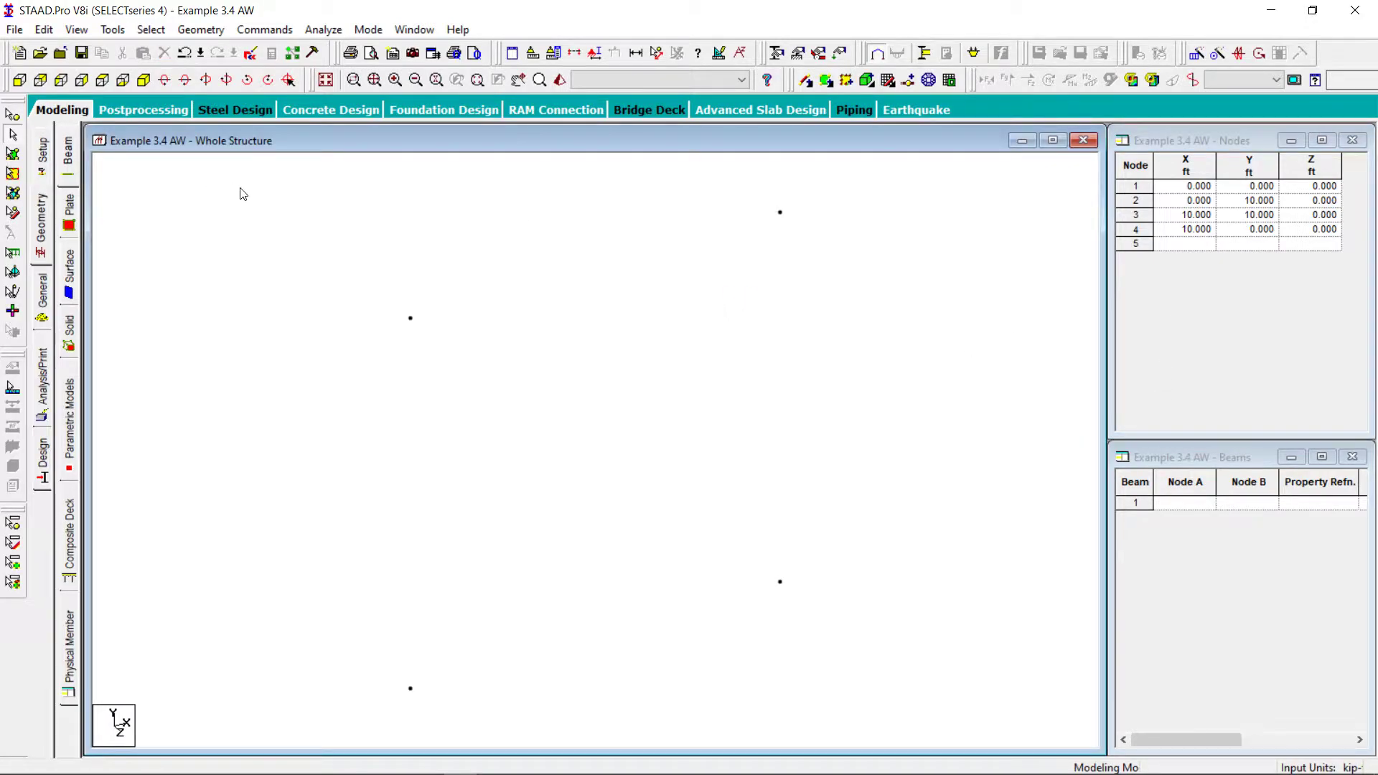
click(19, 80)
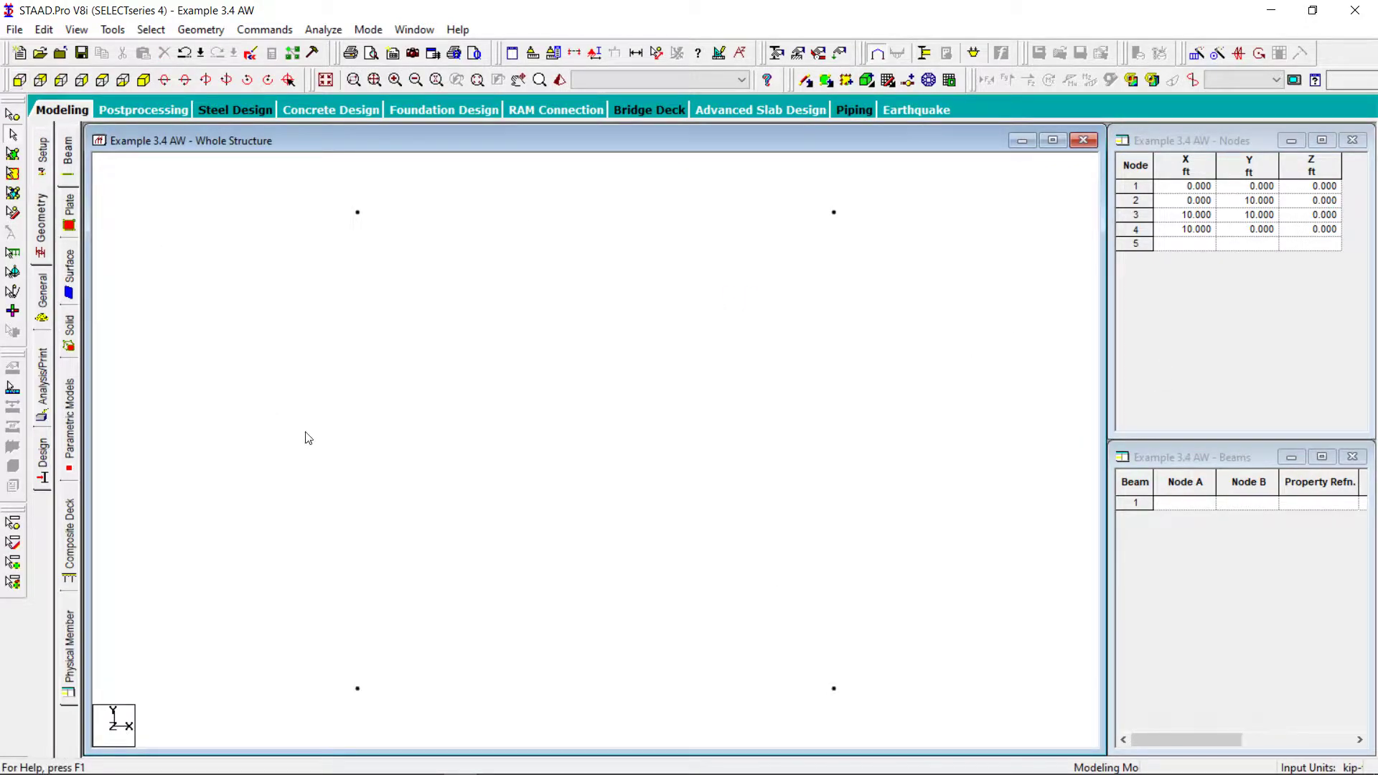
click(806, 81)
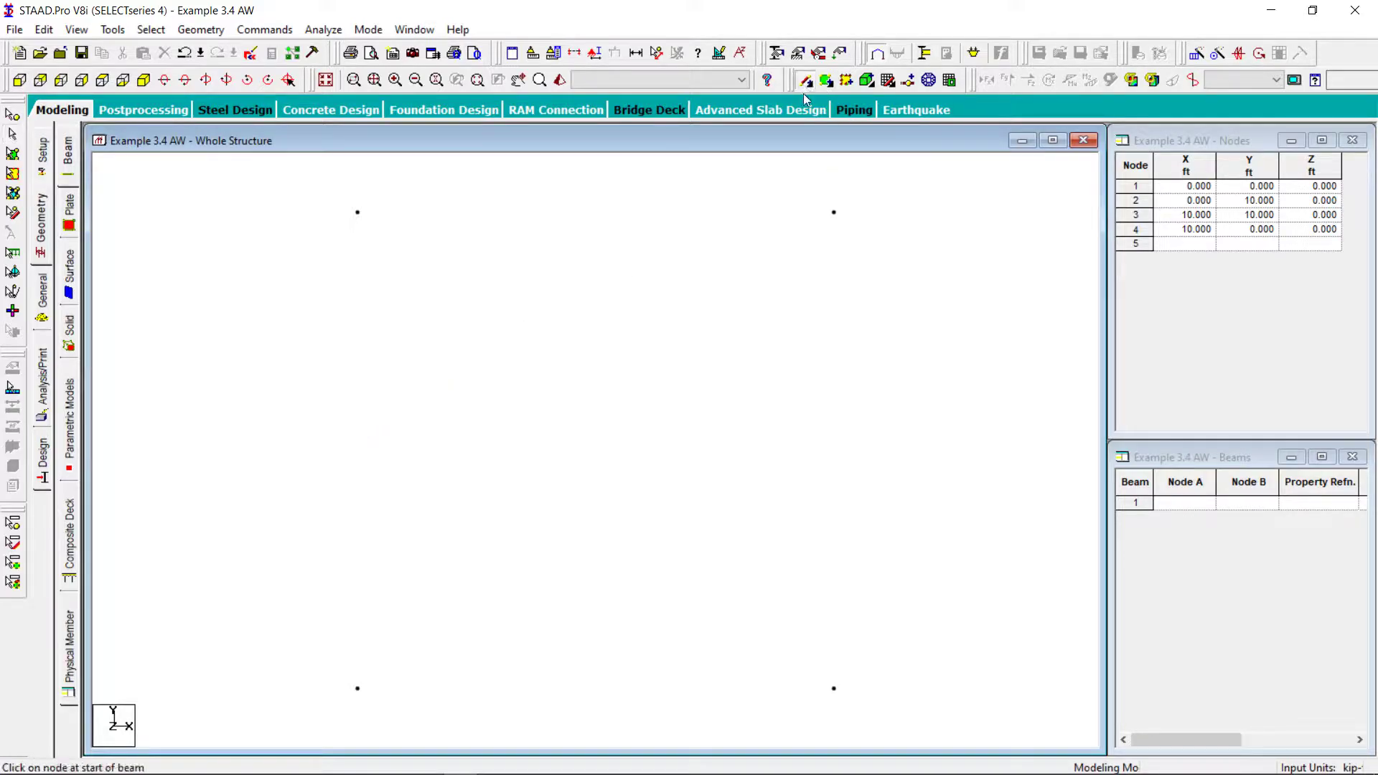
click(594, 54)
click(557, 198)
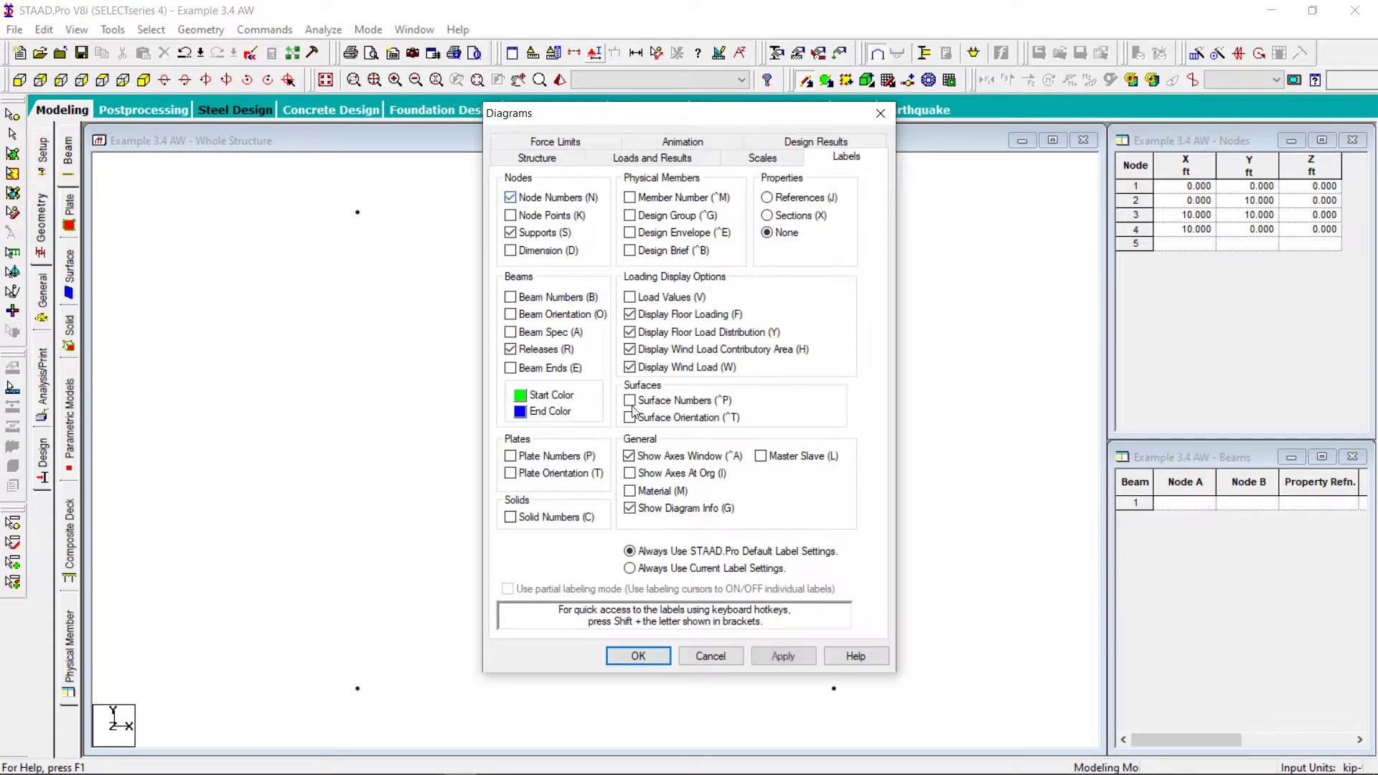
click(635, 655)
drag(357, 692, 836, 691)
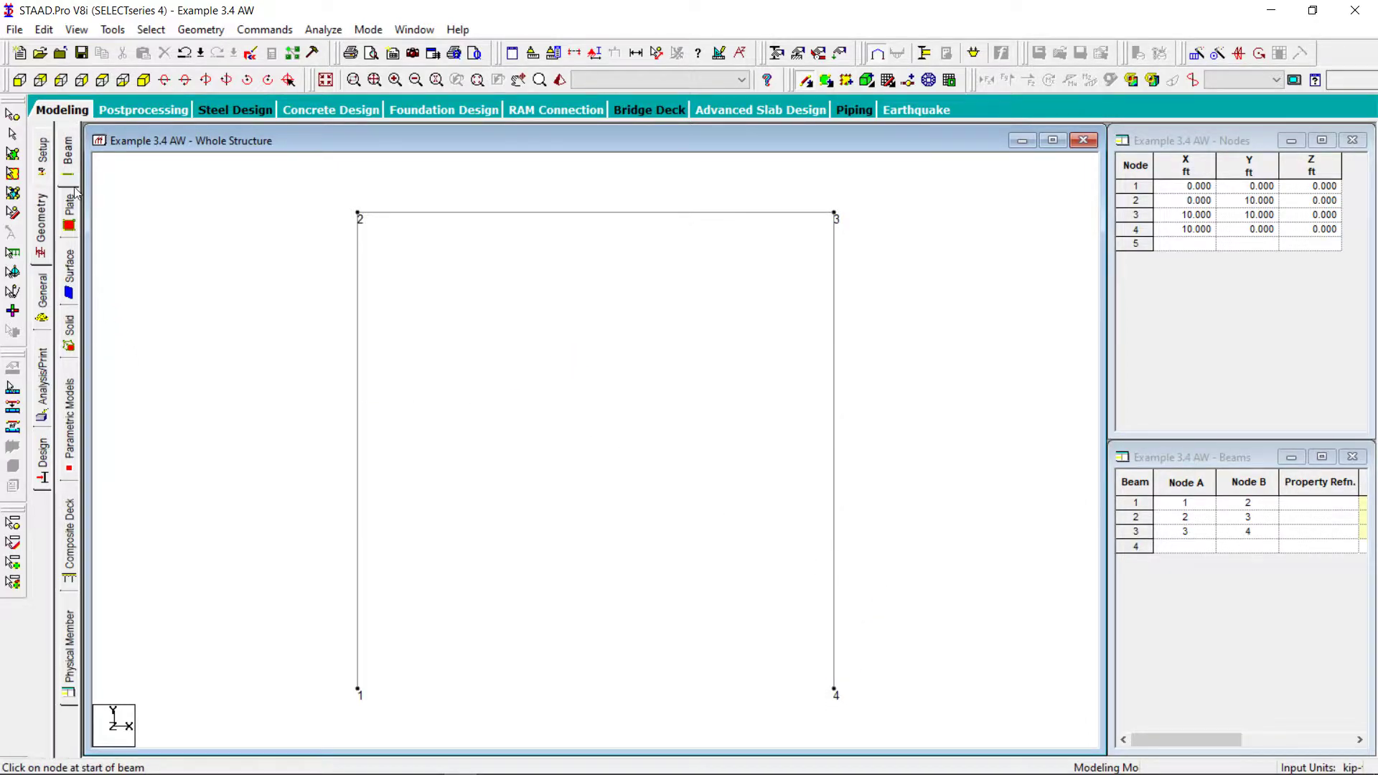
Assign a pinned support to node 1 at the base of the frame
click(13, 115)
drag(403, 731, 313, 659)
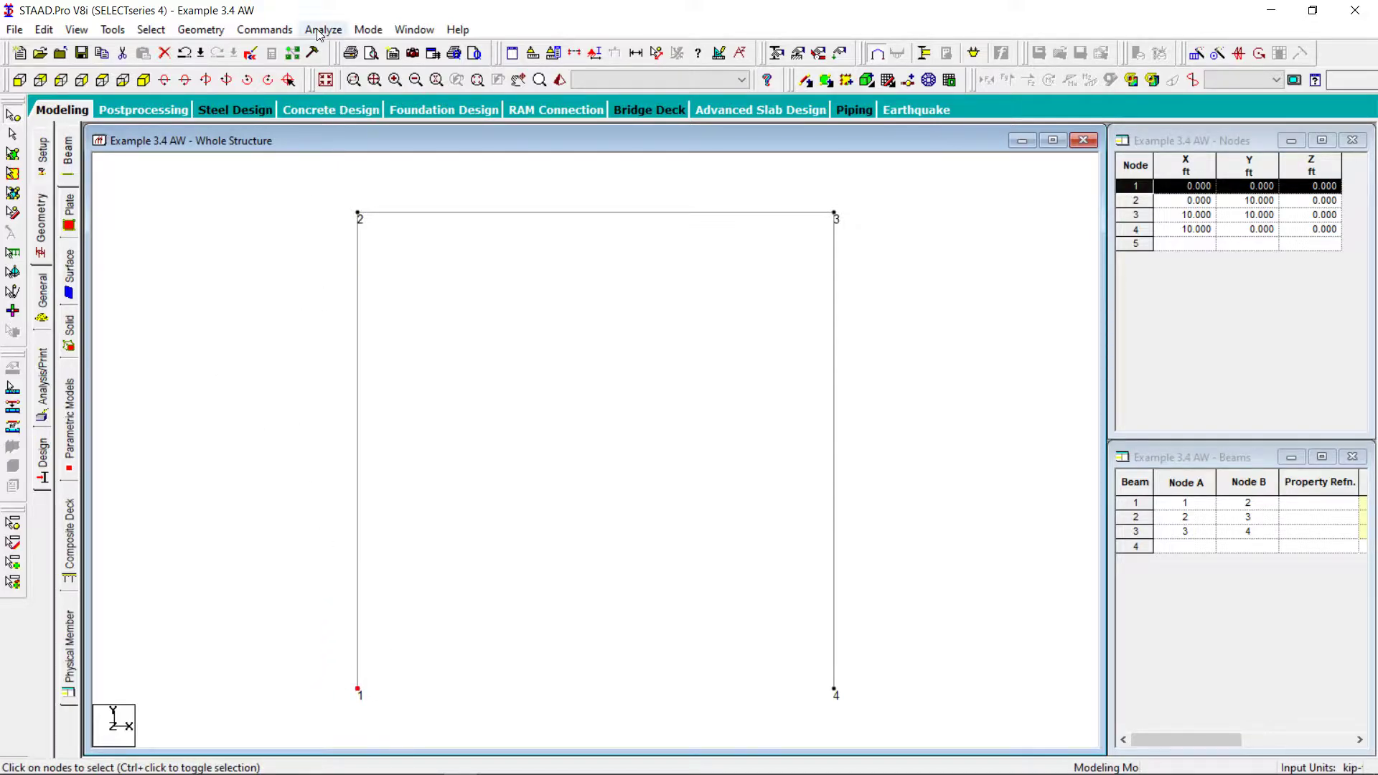
click(267, 30)
mouse_move(344, 155)
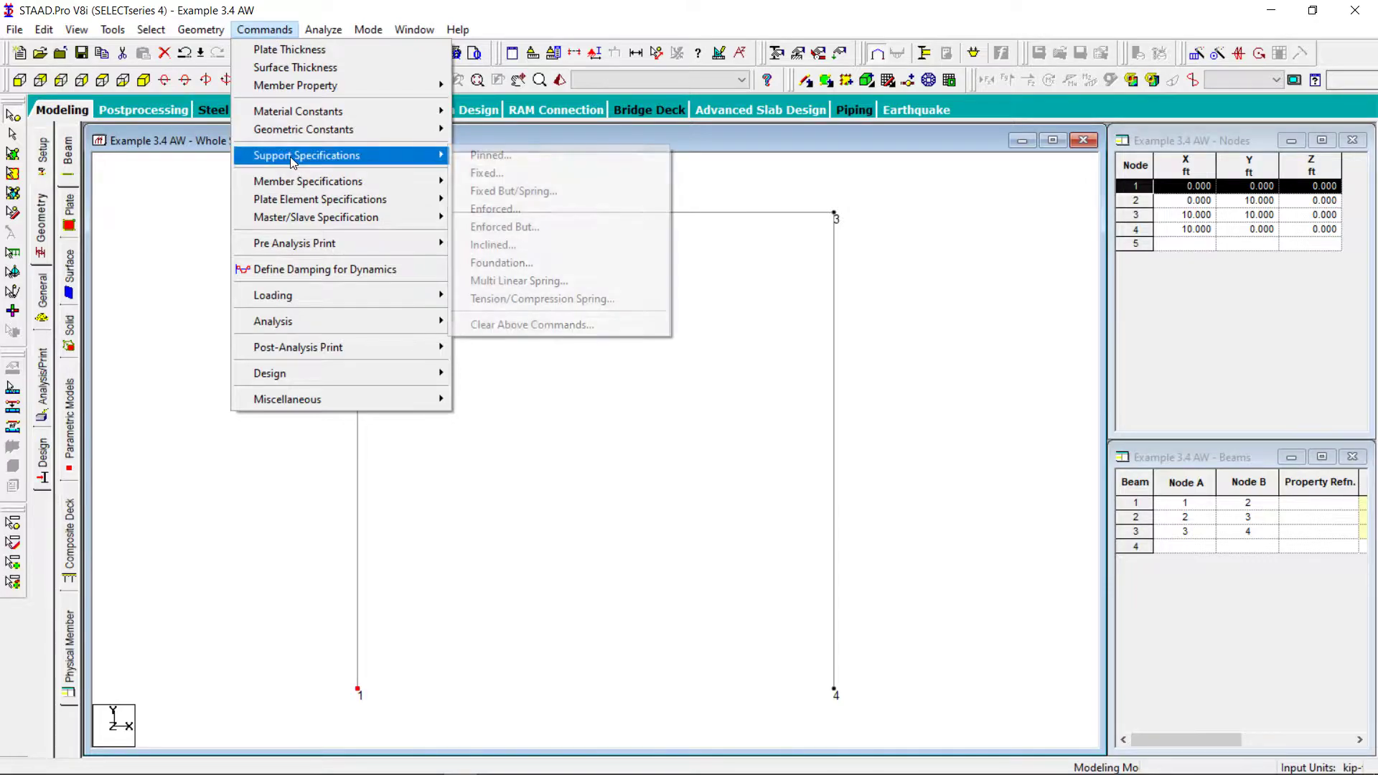
click(519, 157)
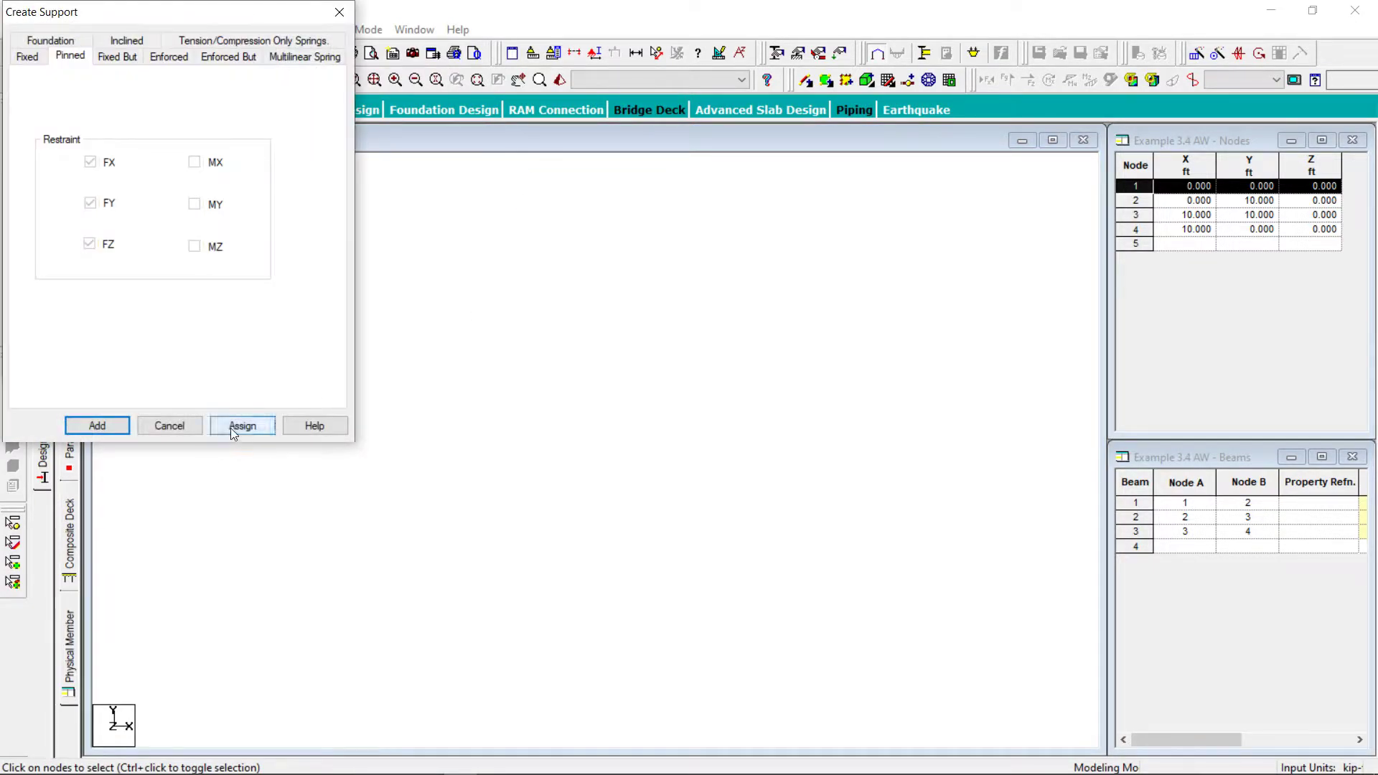
click(230, 428)
click(133, 361)
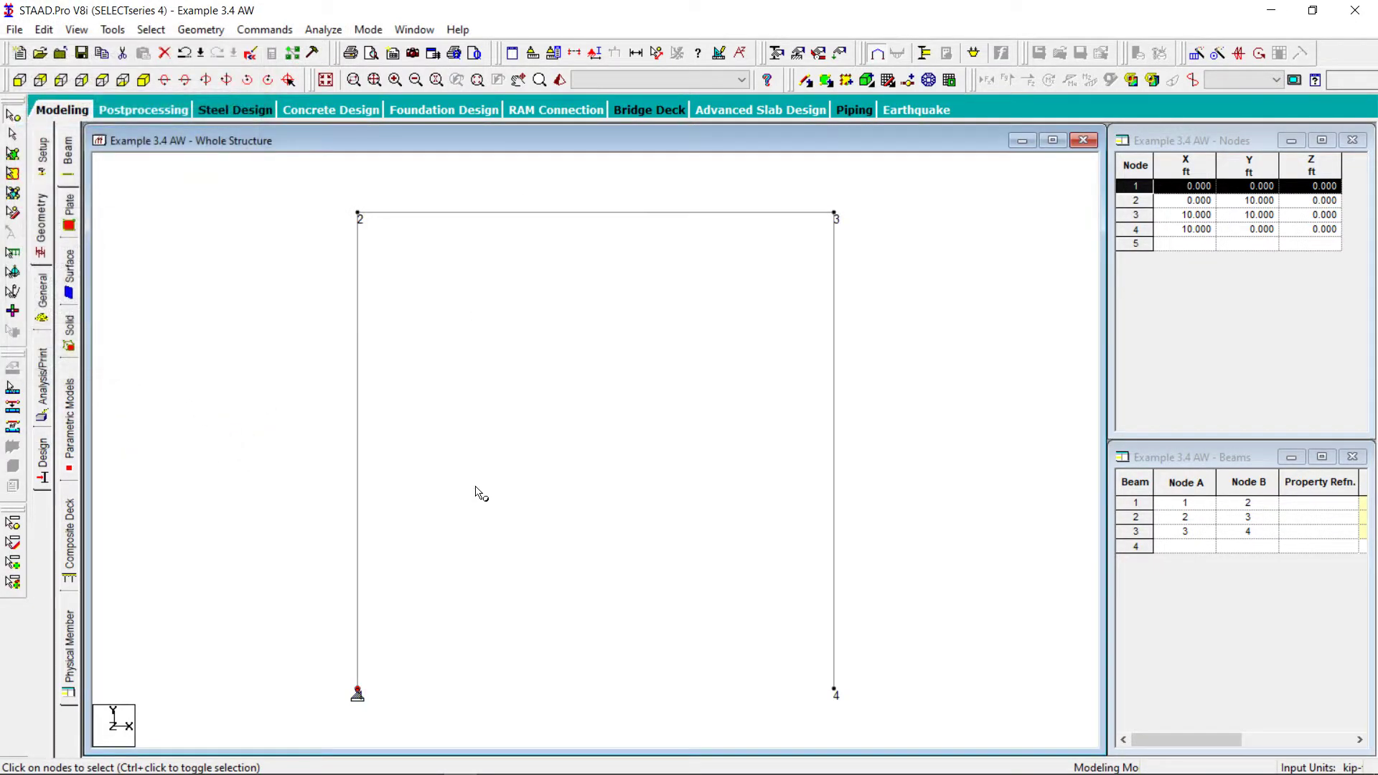
Assign a Fixed But support to node 4 with FX, MX, MY and MZ released
drag(864, 665, 798, 715)
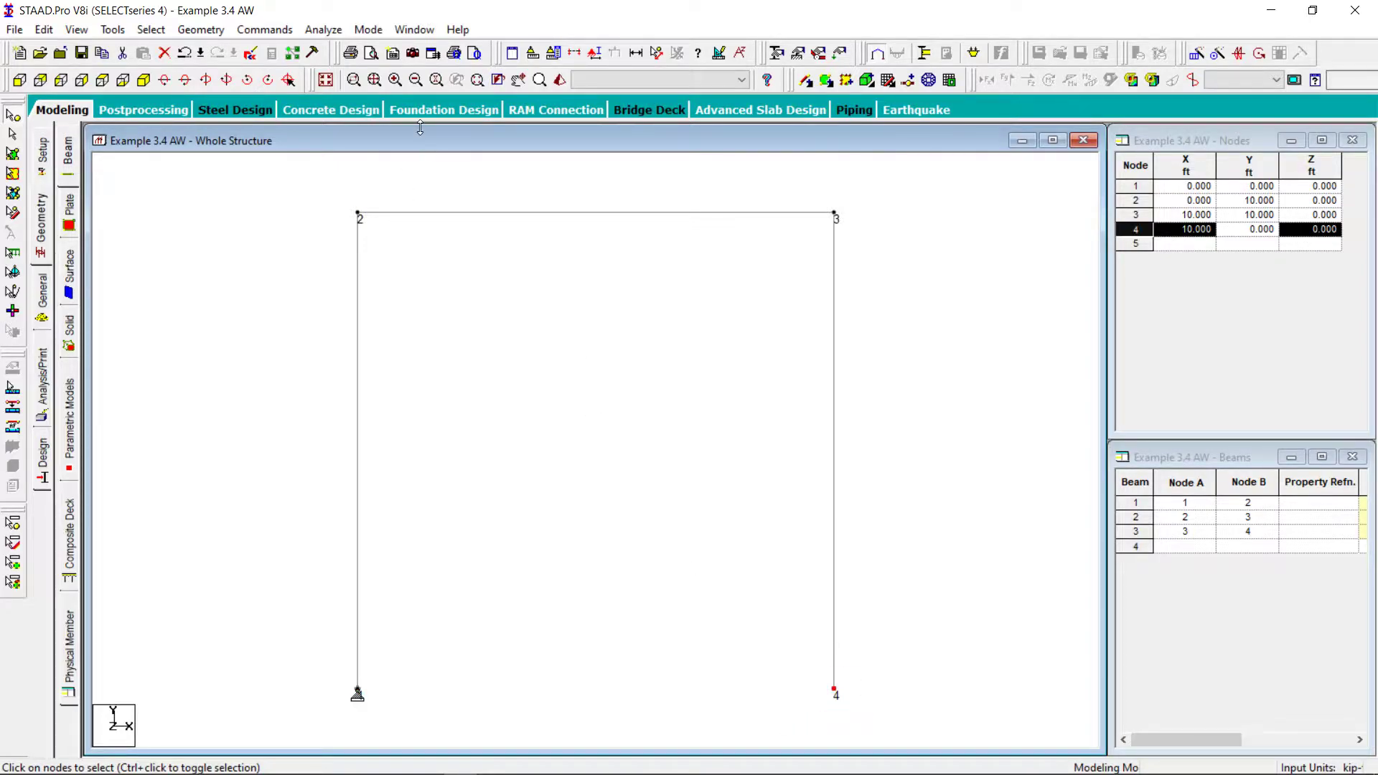
click(262, 29)
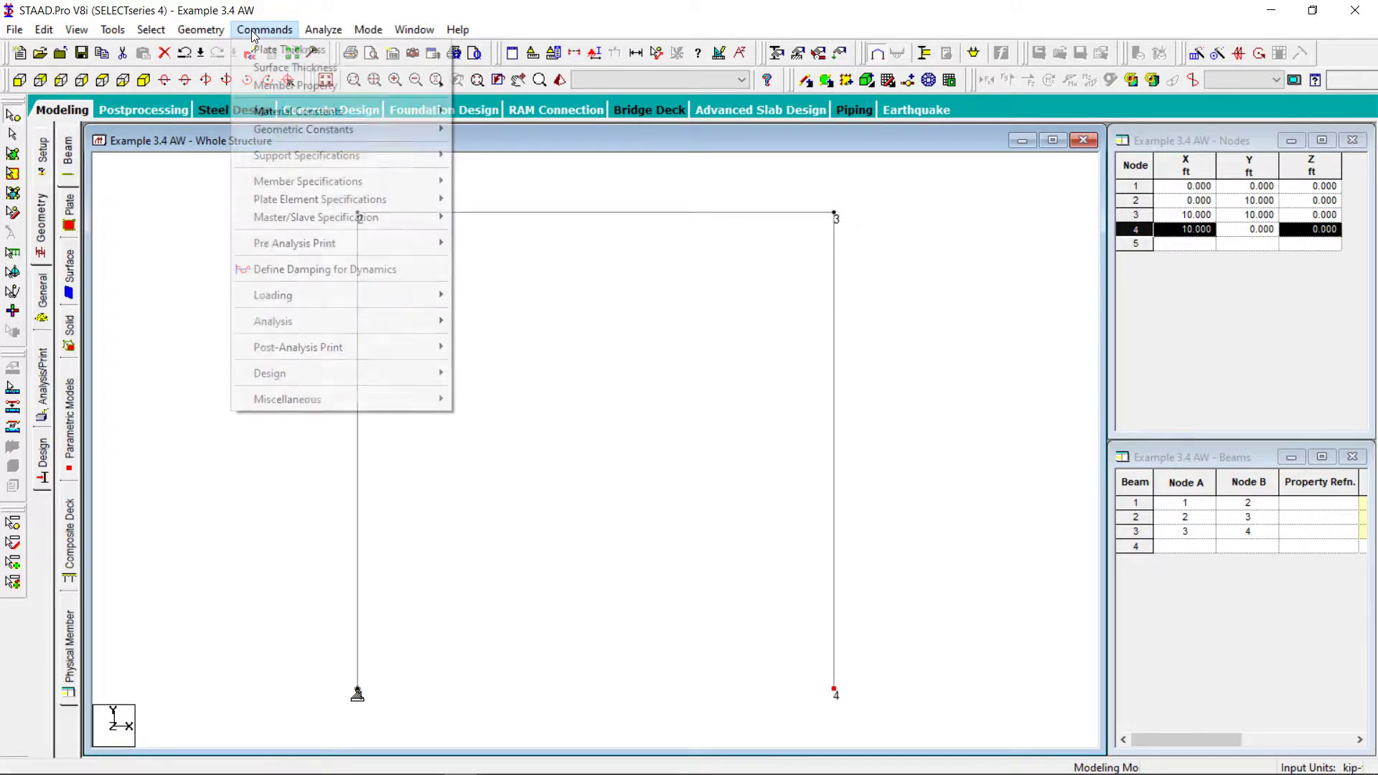
mouse_move(298, 156)
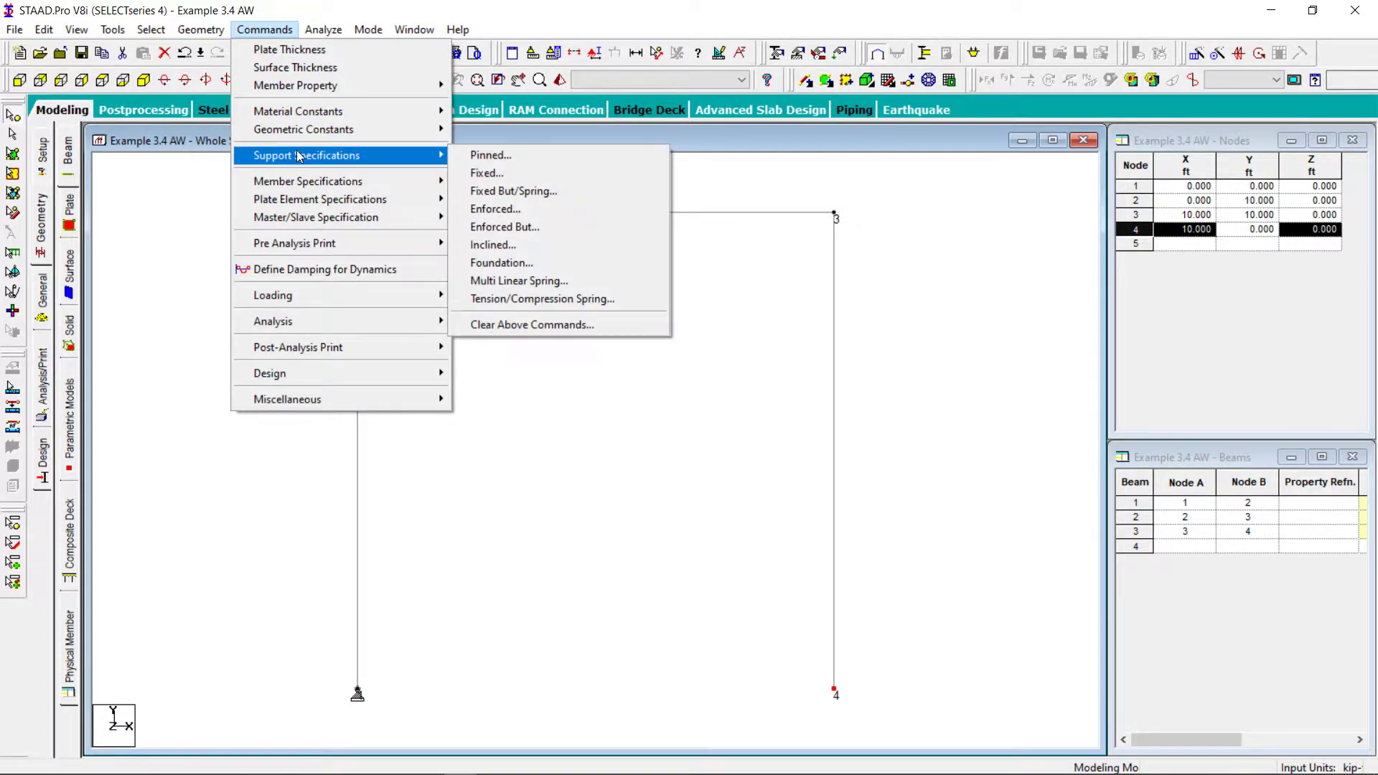
click(495, 192)
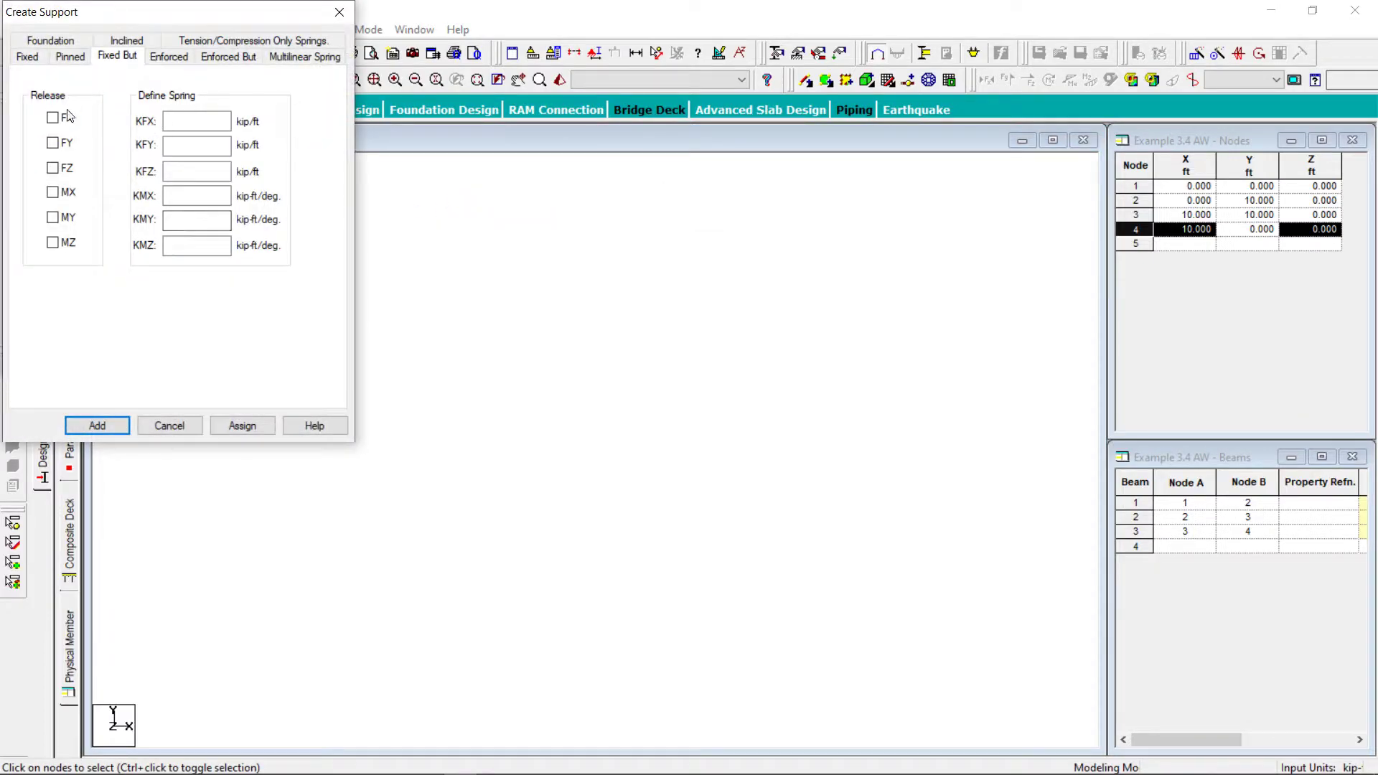
click(53, 118)
click(56, 193)
click(55, 219)
click(55, 244)
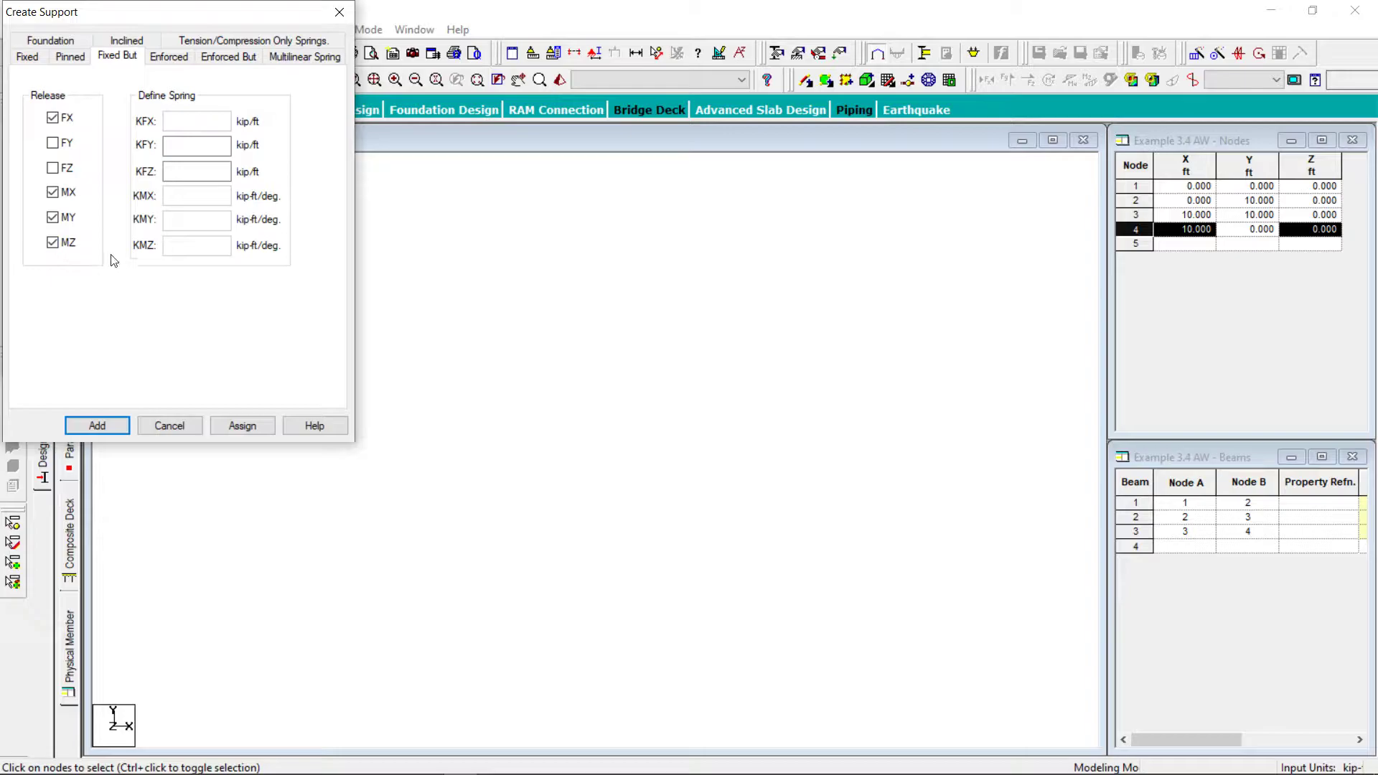
click(238, 428)
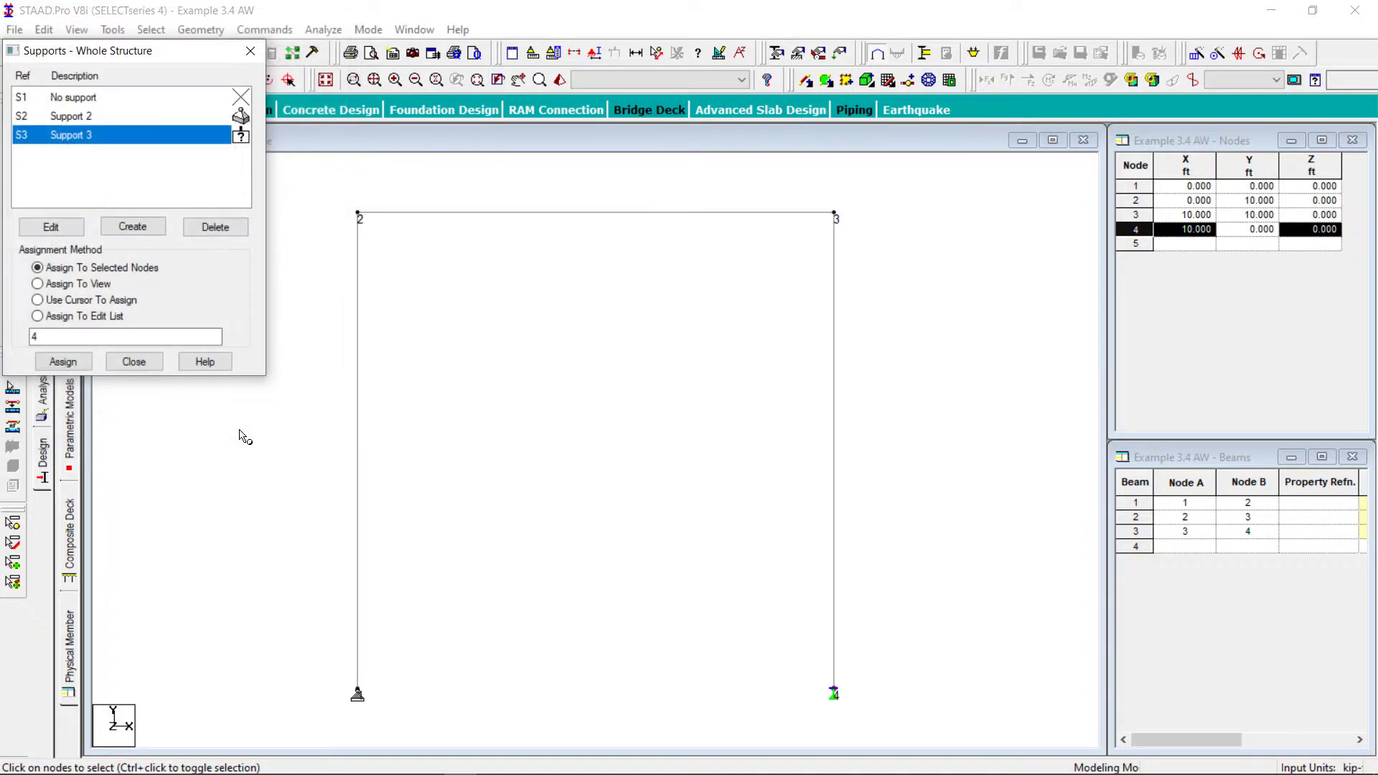
click(133, 362)
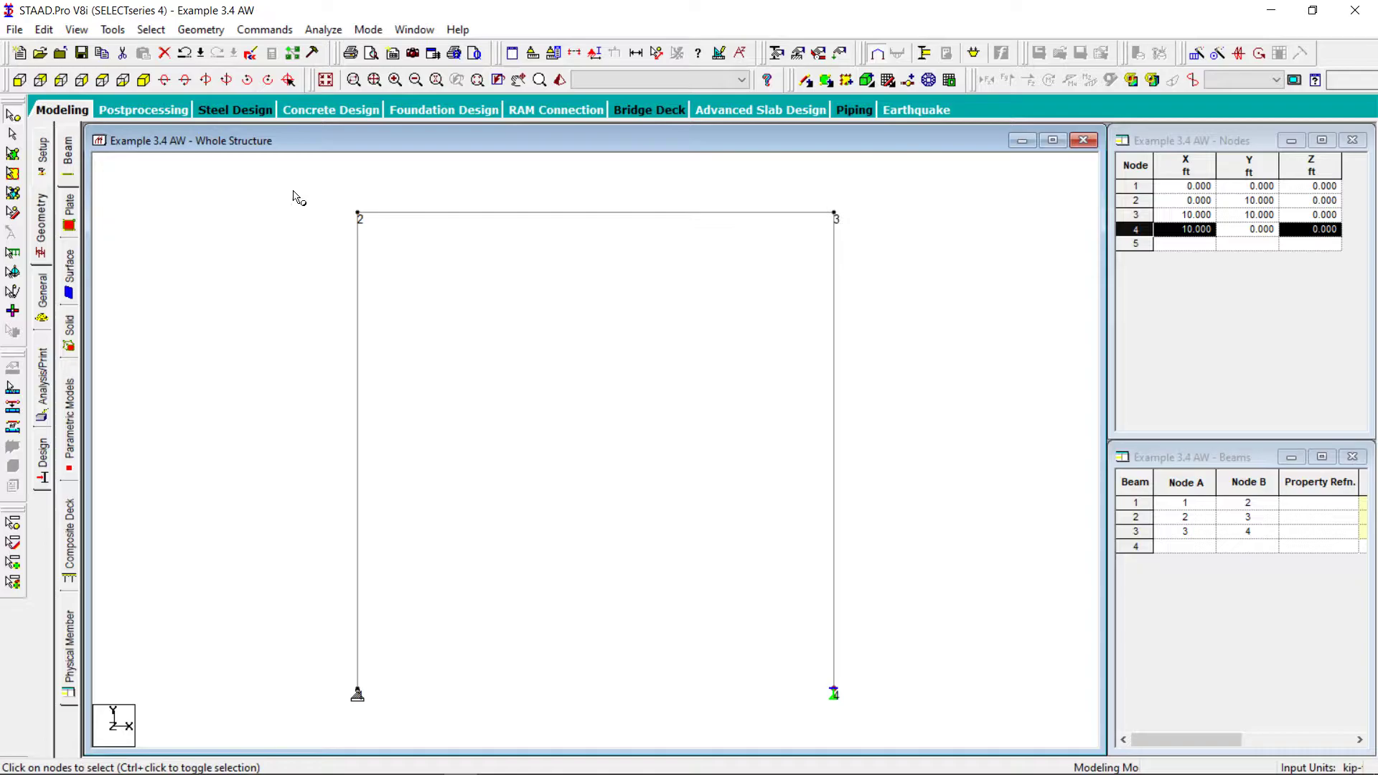
Assign the American W8X24 section in STEEL material to all beams of the frame
click(150, 29)
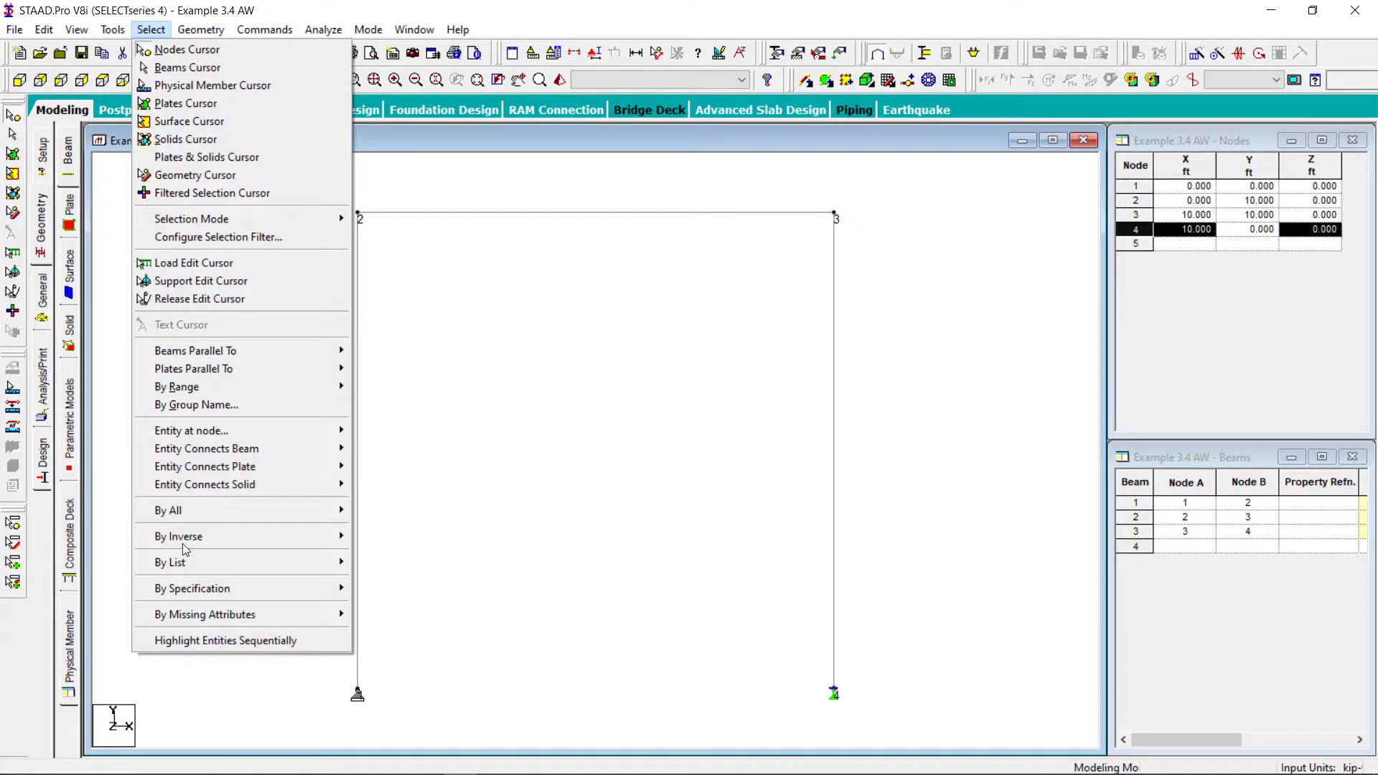
mouse_move(273, 514)
click(429, 535)
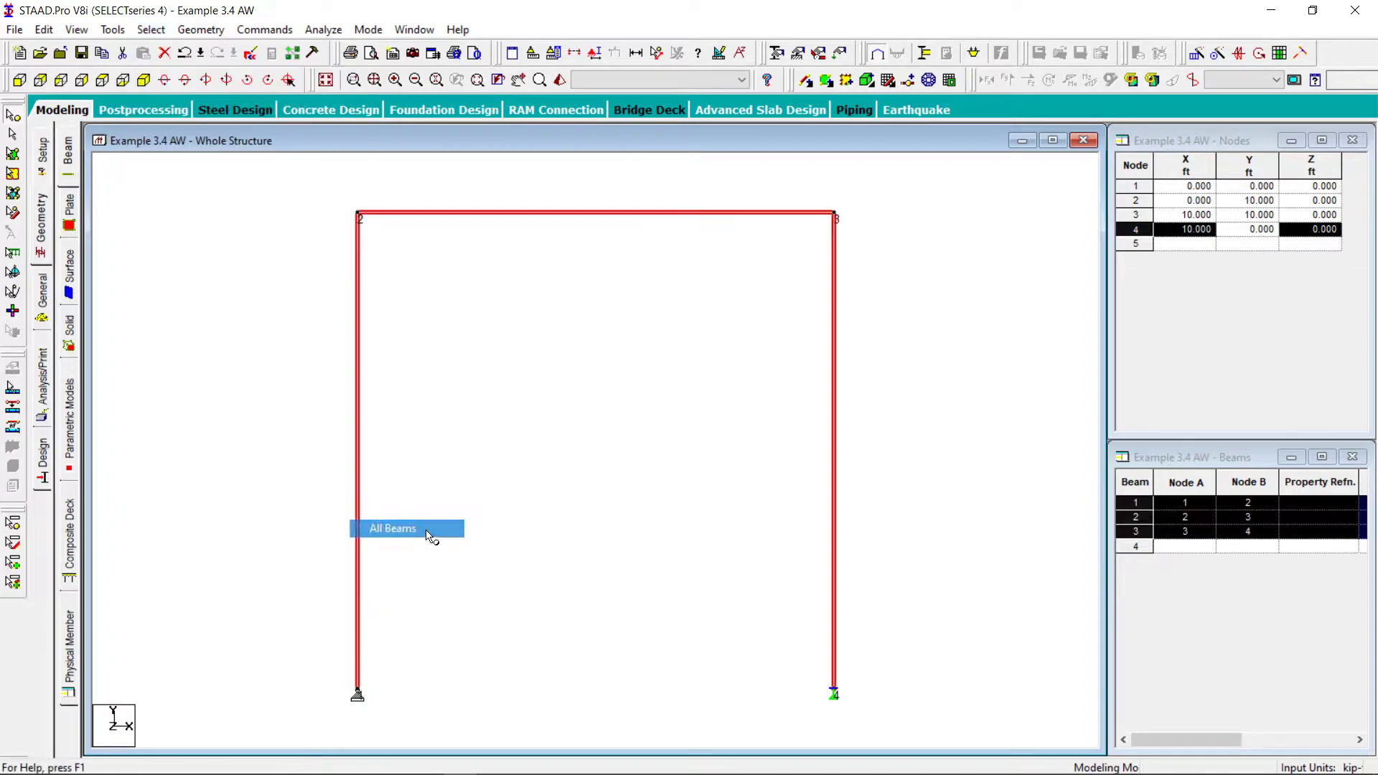
click(265, 29)
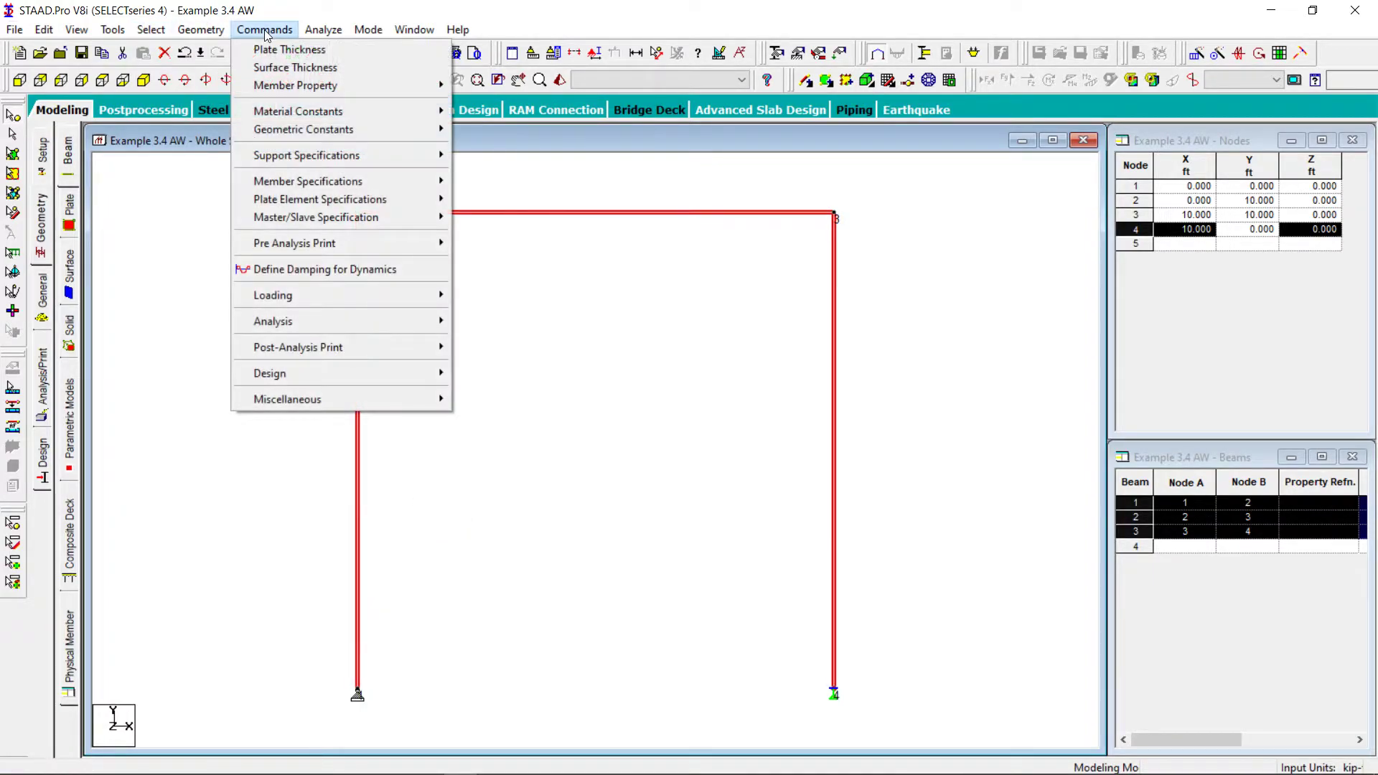
mouse_move(310, 132)
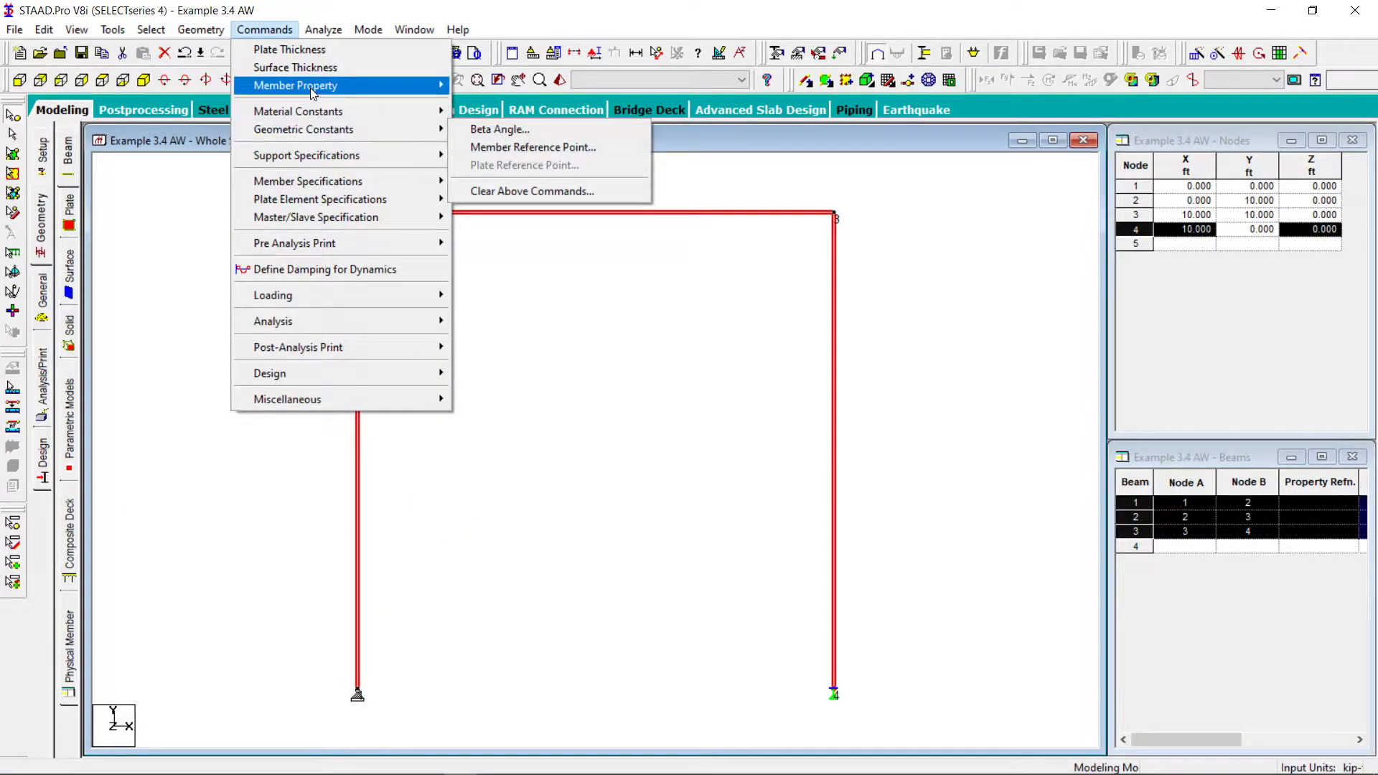
mouse_move(313, 88)
mouse_move(595, 106)
click(695, 105)
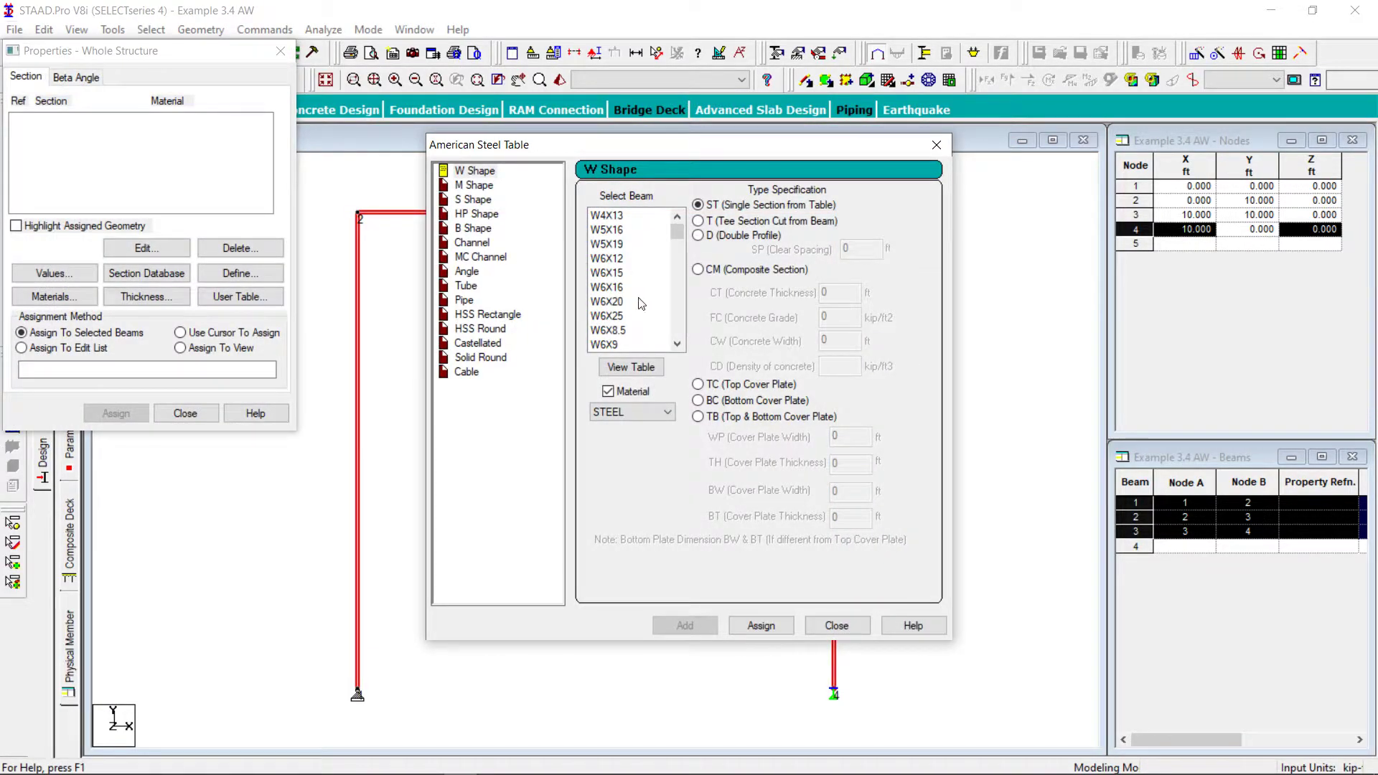
click(677, 344)
click(623, 330)
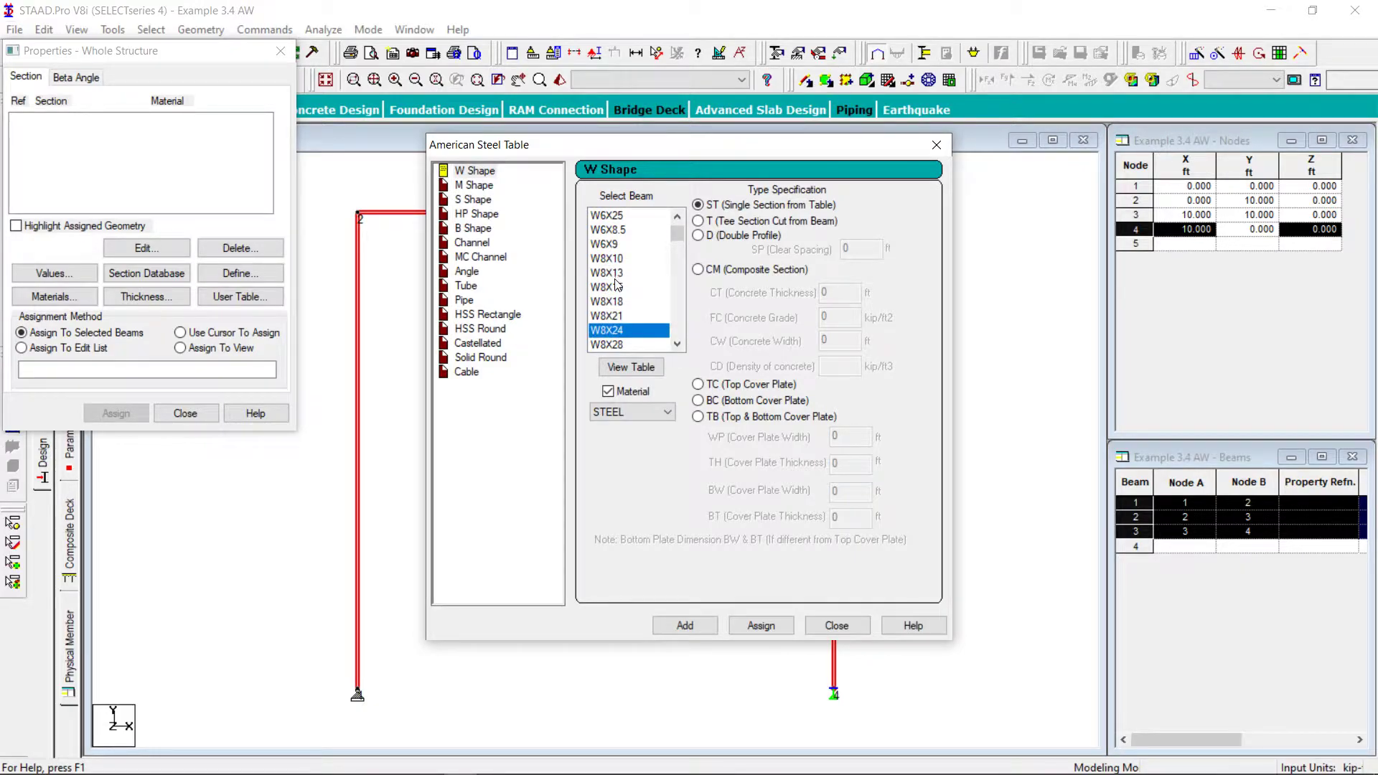
click(759, 626)
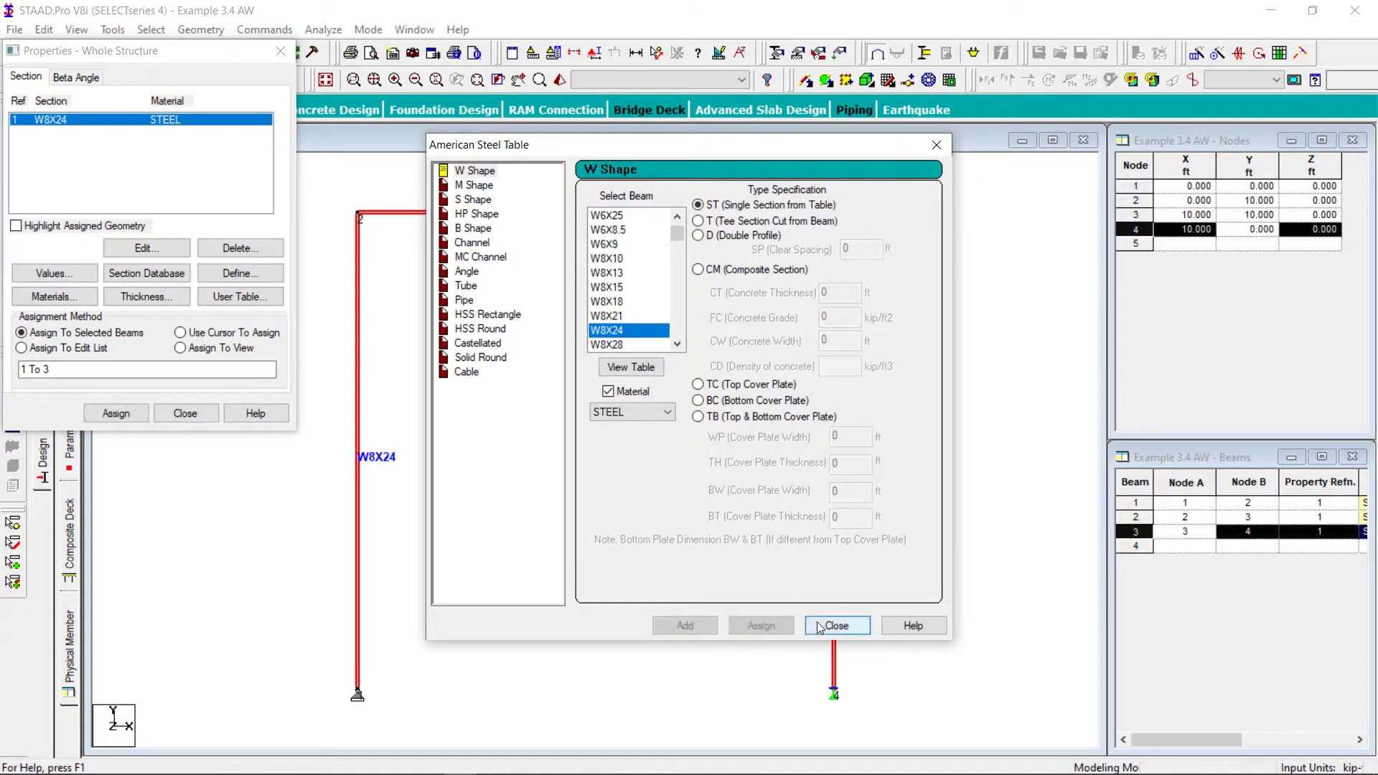
click(834, 625)
click(185, 413)
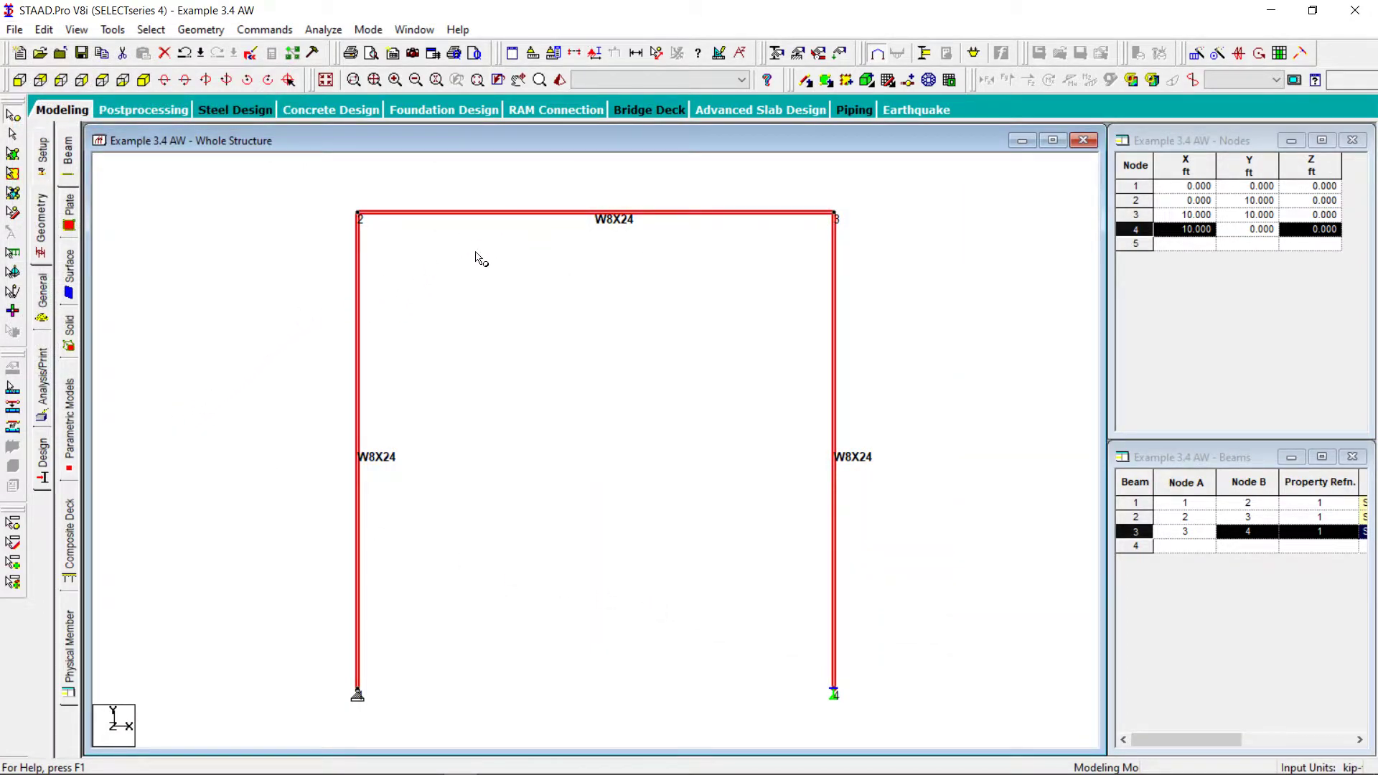
click(194, 282)
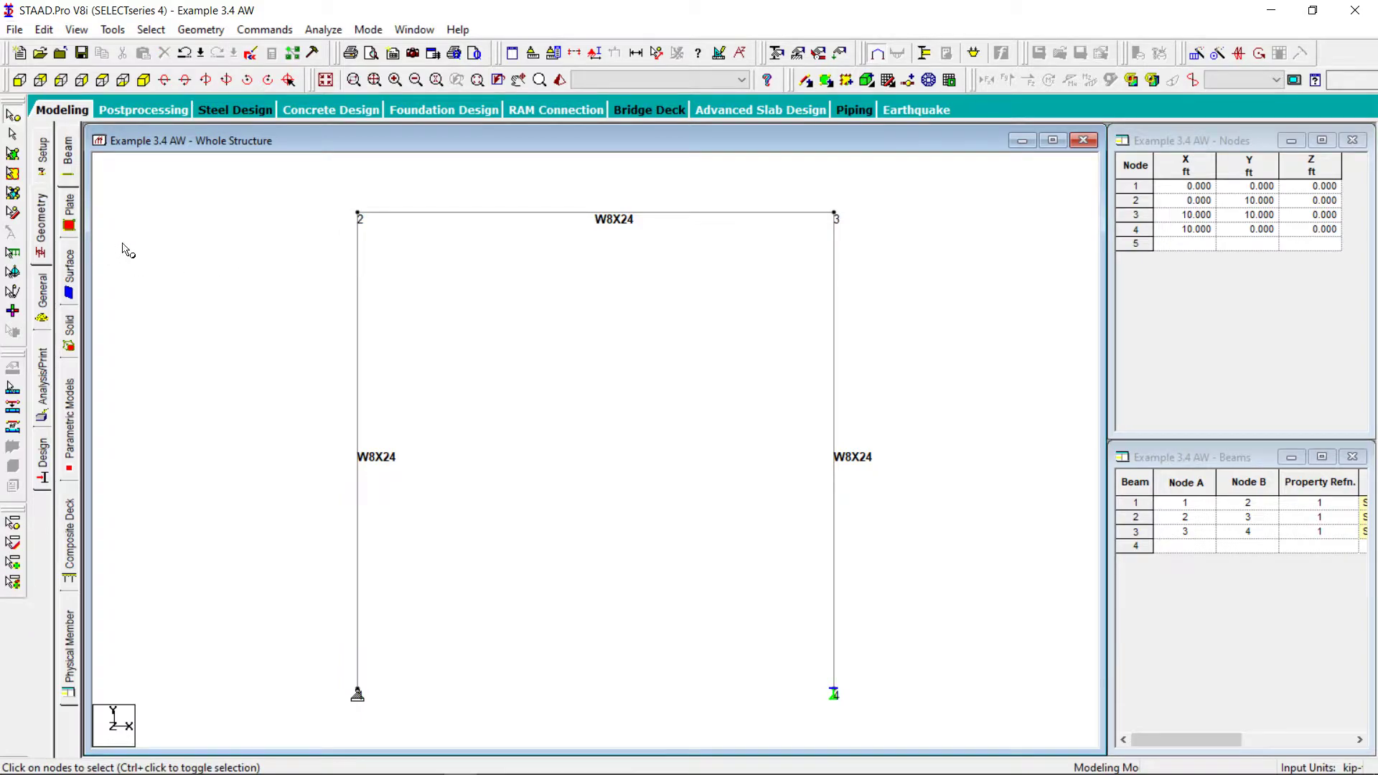
Open the analysis command definitions and close the dialog without adding an analysis command
click(43, 367)
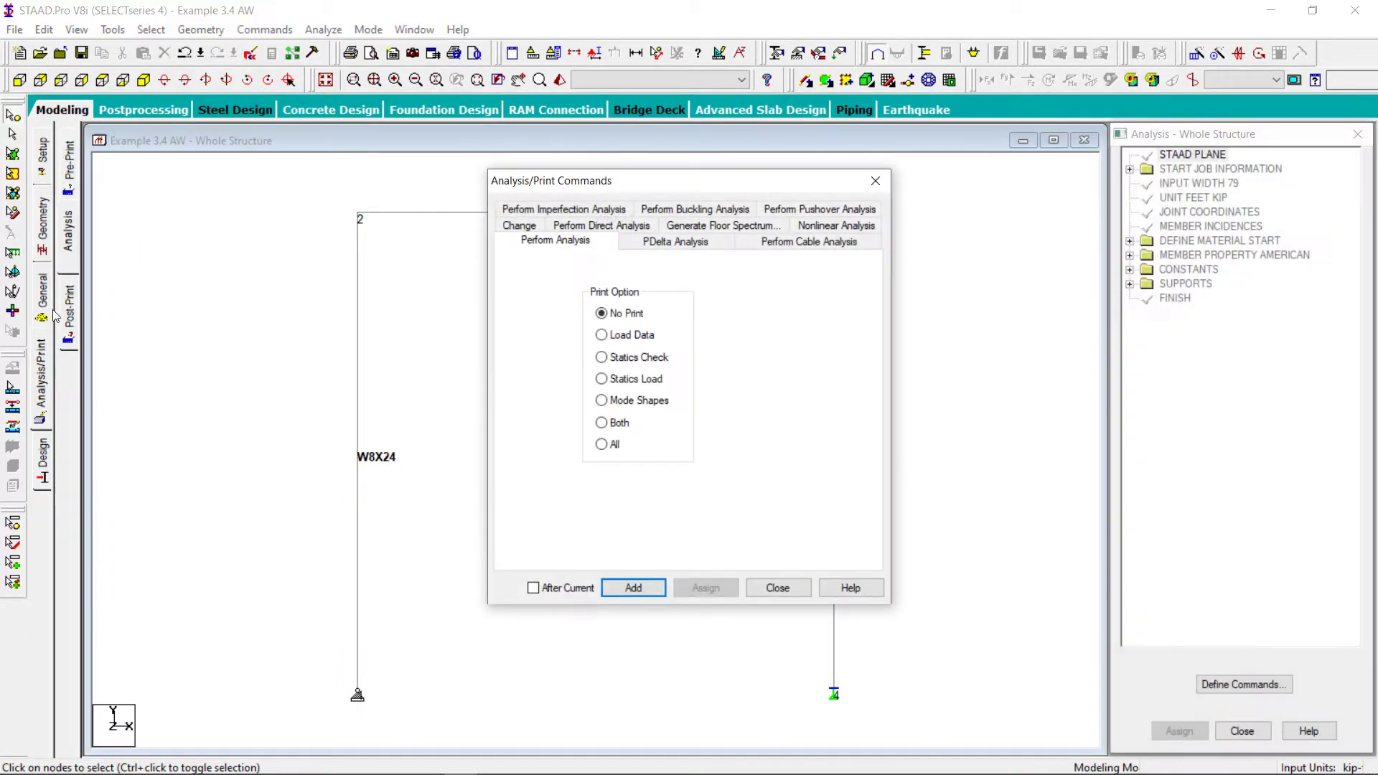
click(777, 588)
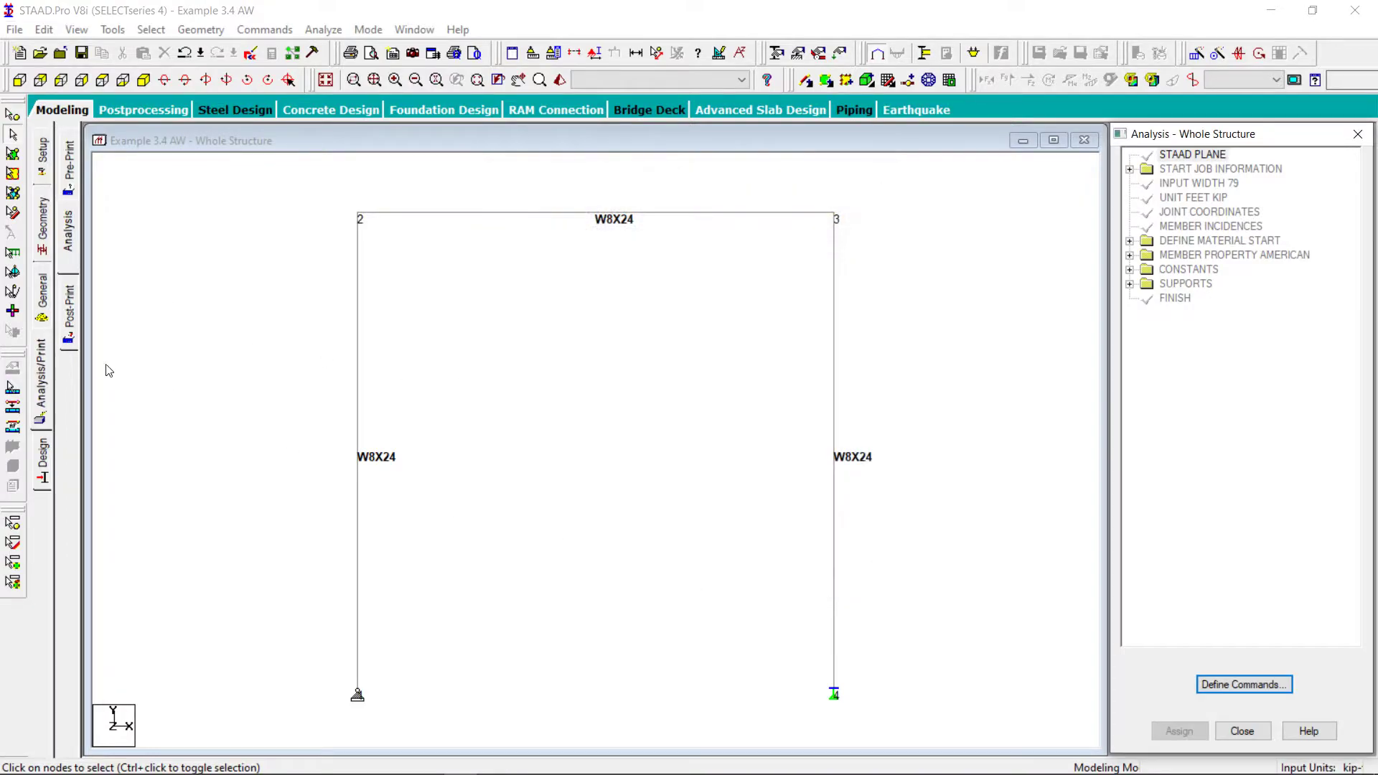
Create primary load case 1 titled LOAD CASE 1 with the loading type None
click(41, 324)
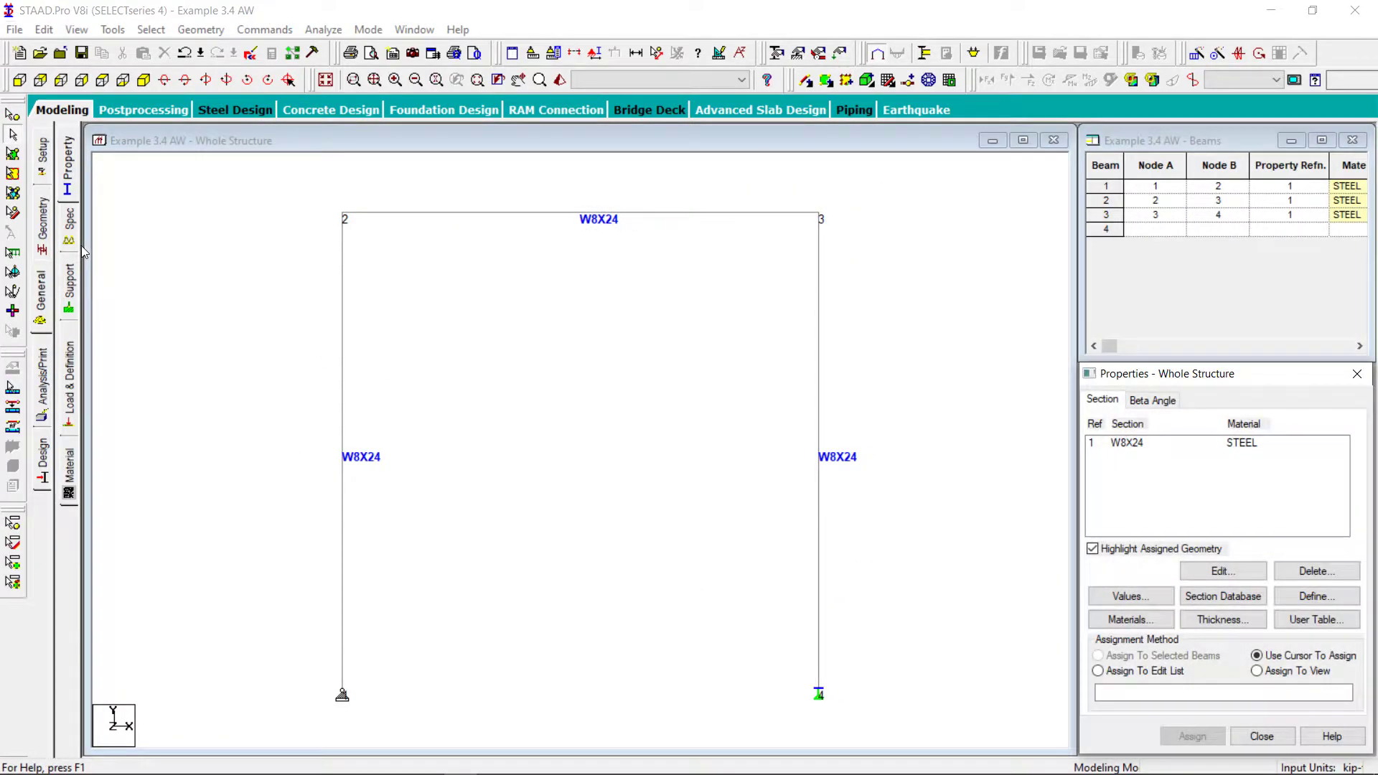
click(76, 374)
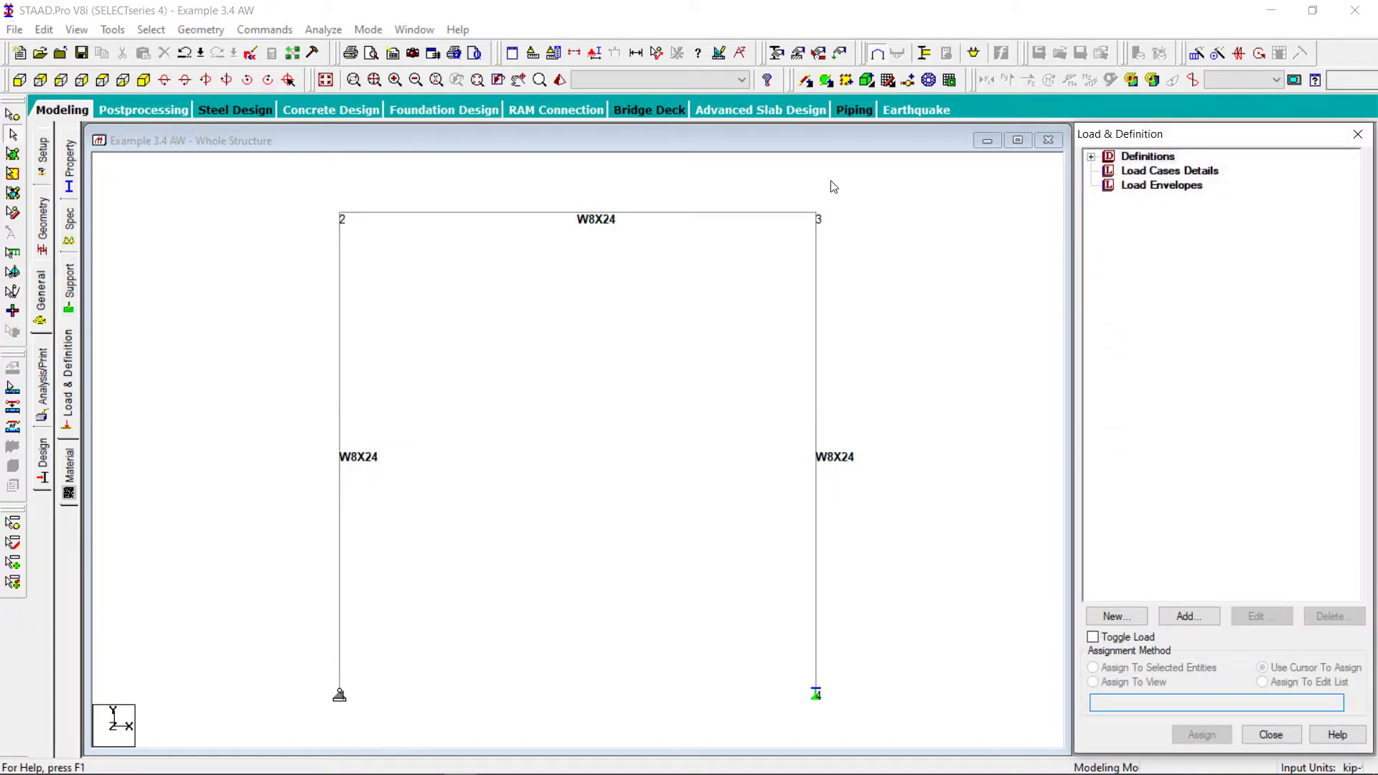
click(1152, 173)
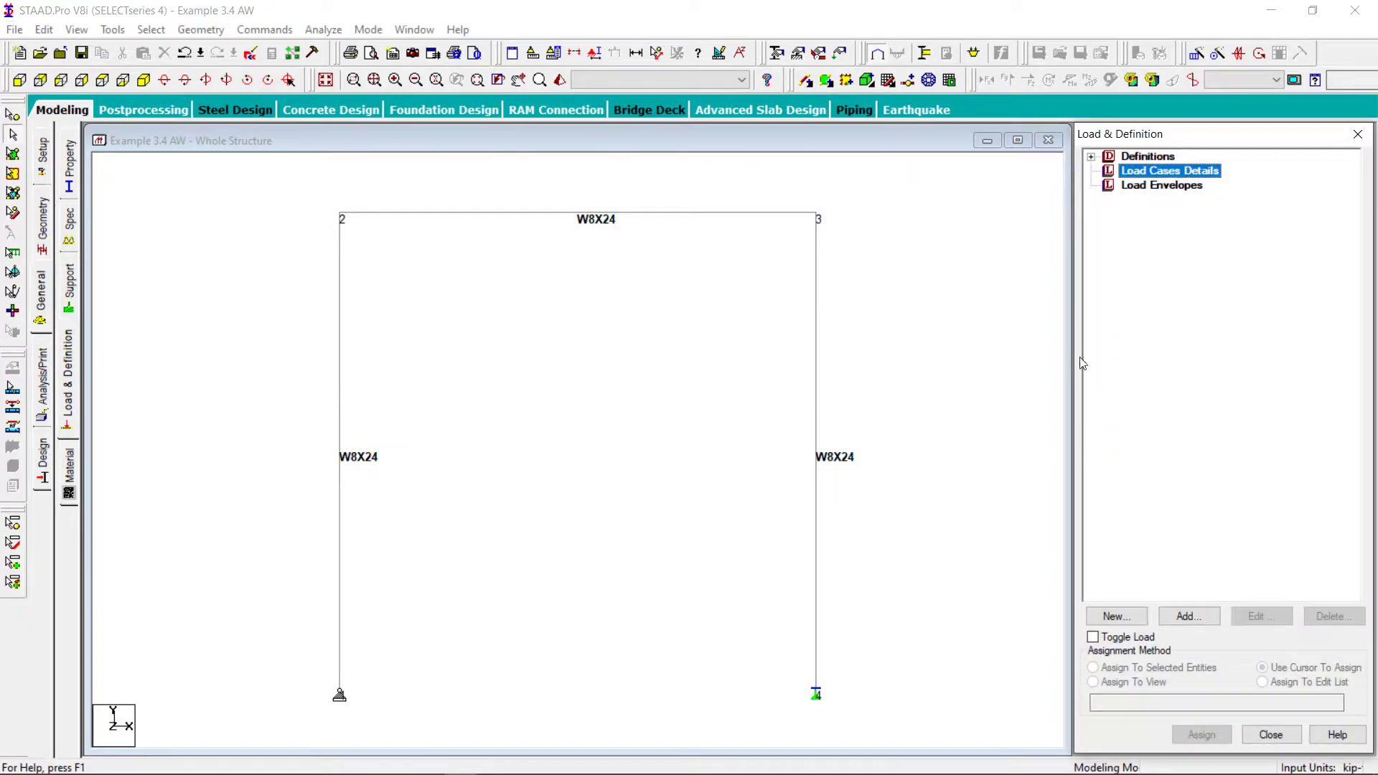
click(1179, 616)
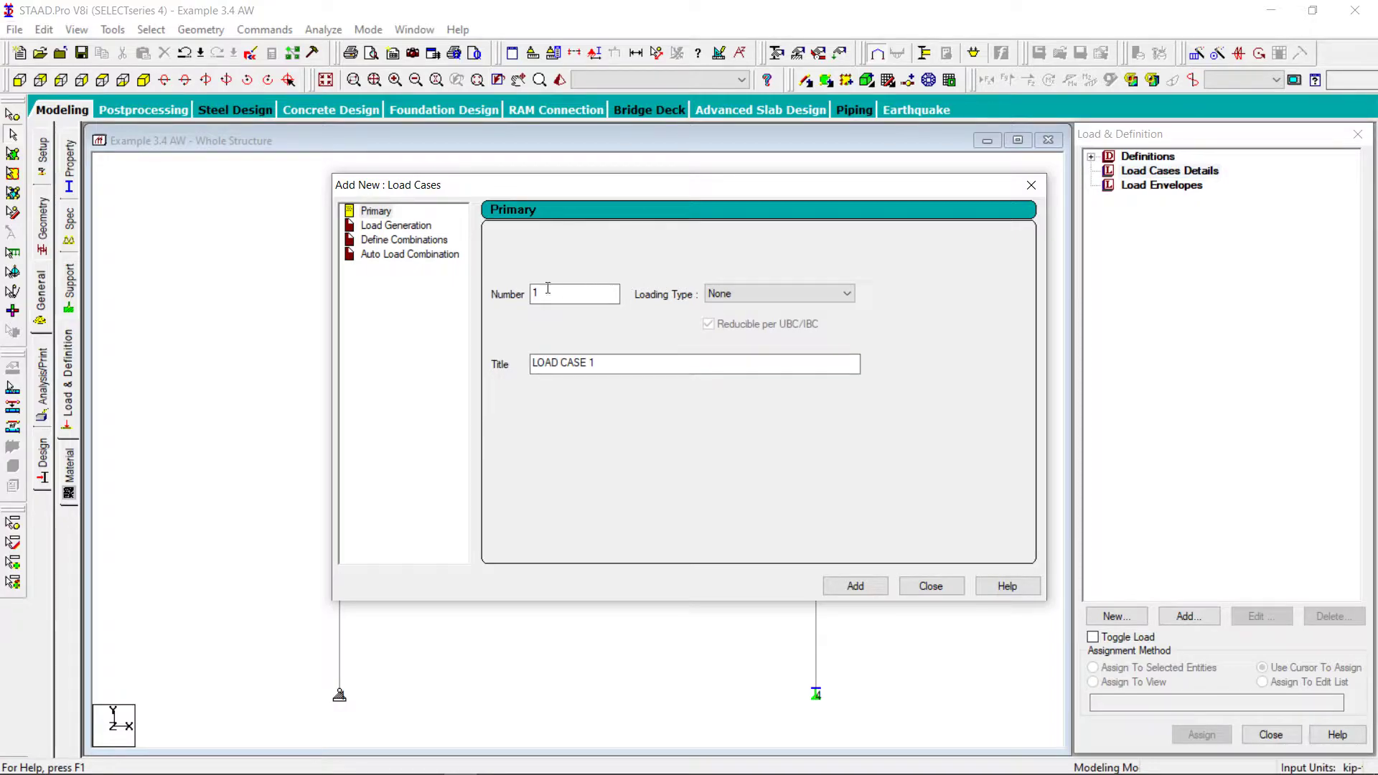
click(864, 589)
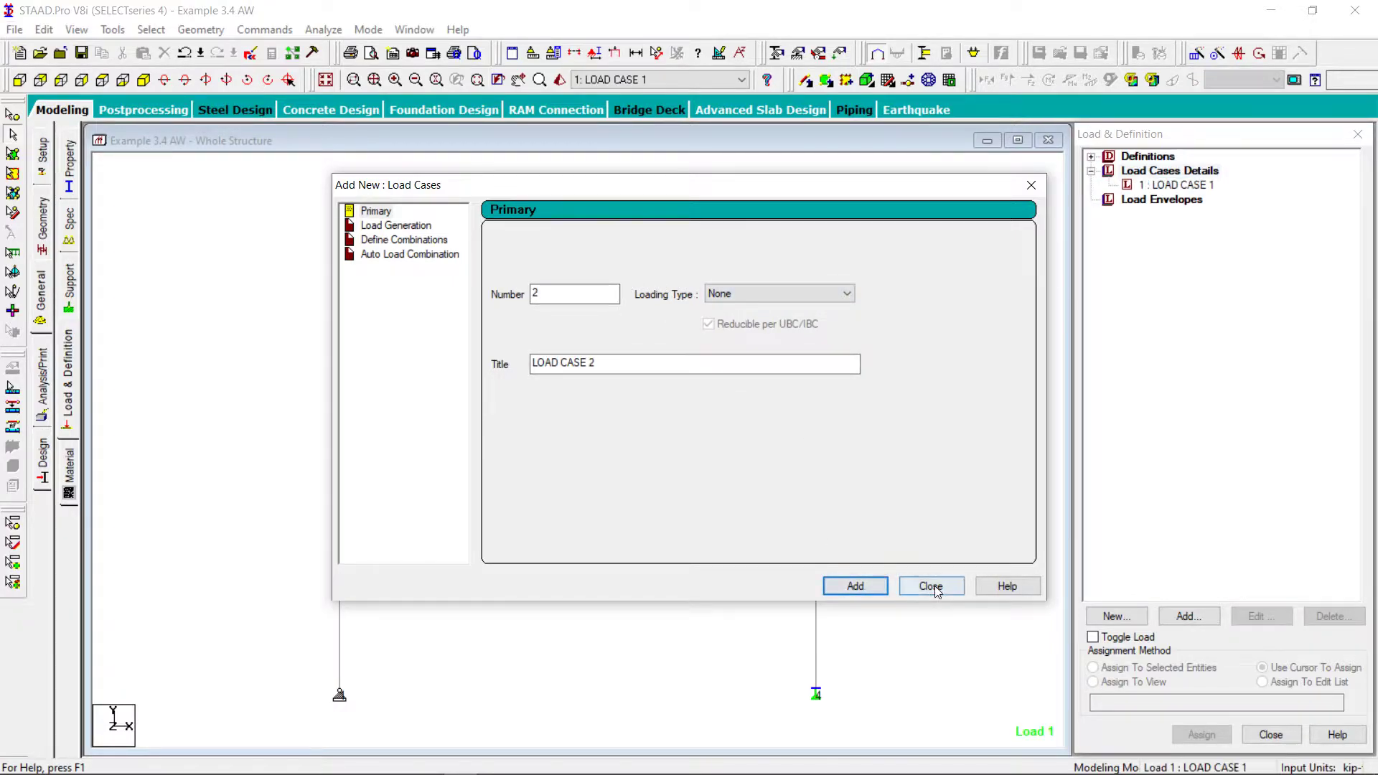
click(933, 587)
Add a nodal load item with Fx of 20 kip to LOAD CASE 1
click(1173, 185)
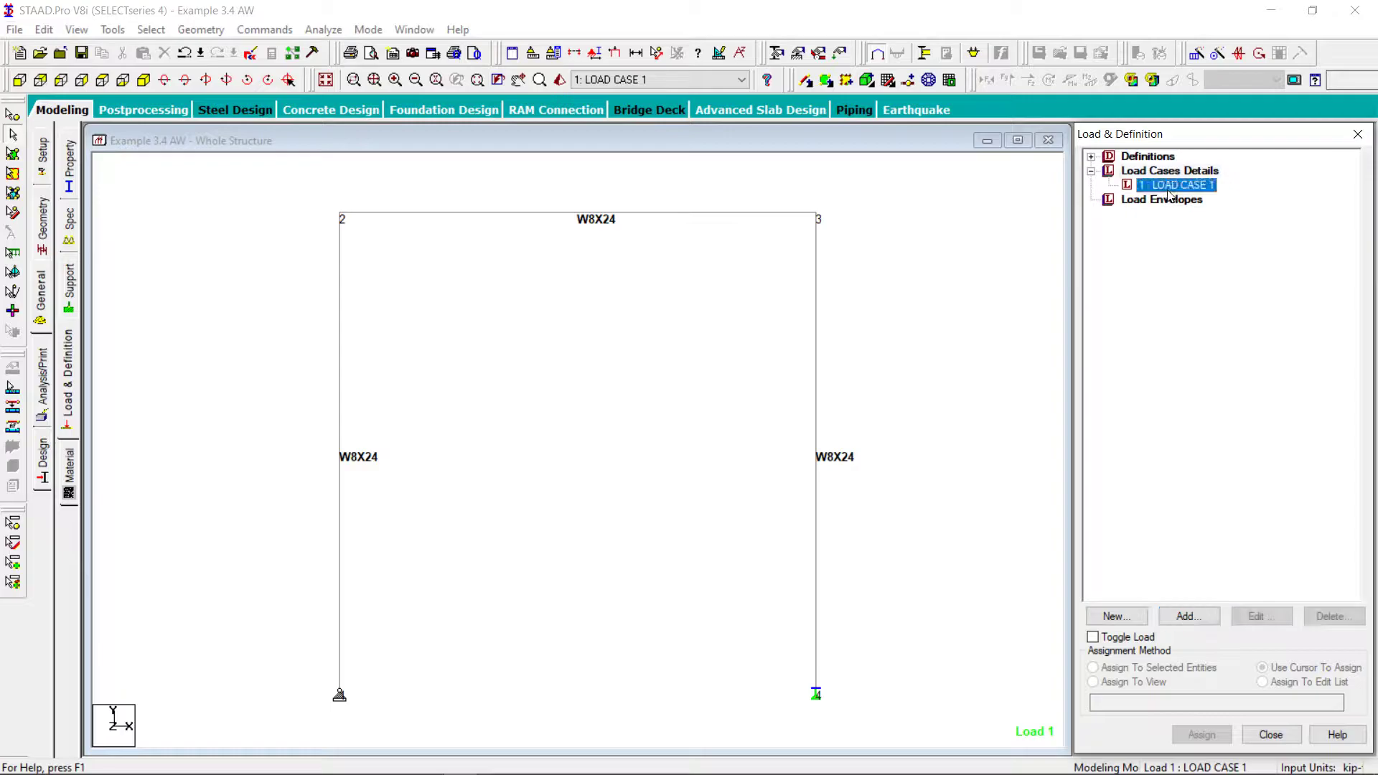
click(1191, 615)
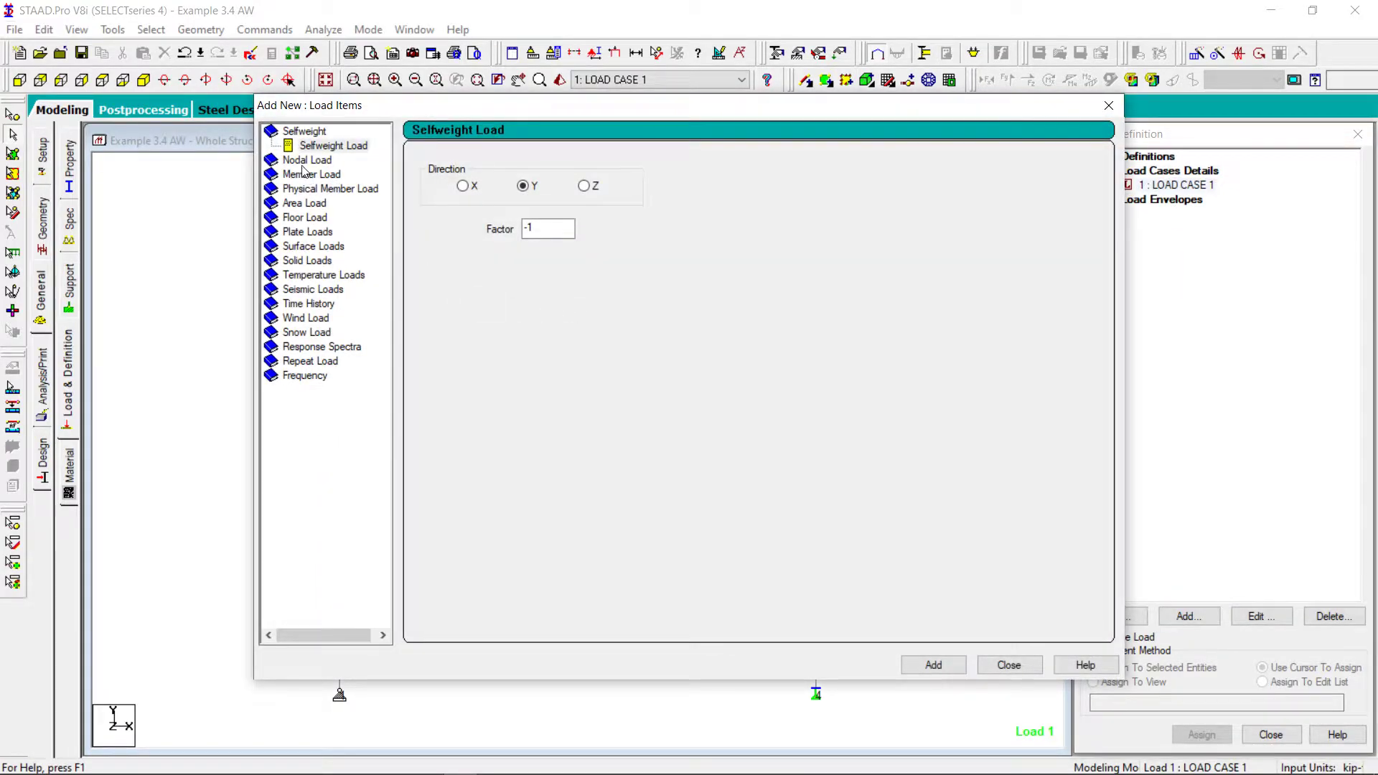
click(307, 159)
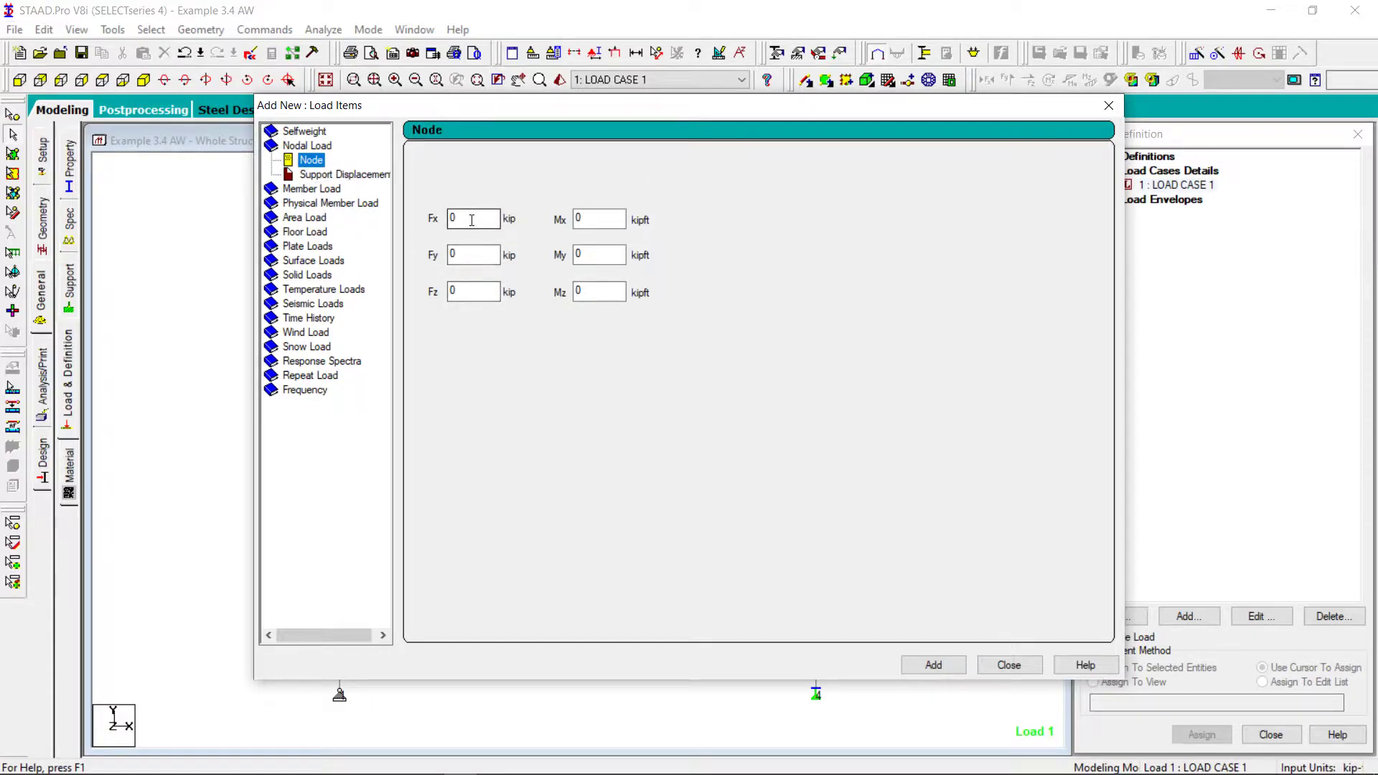
double_click(473, 219)
click(933, 665)
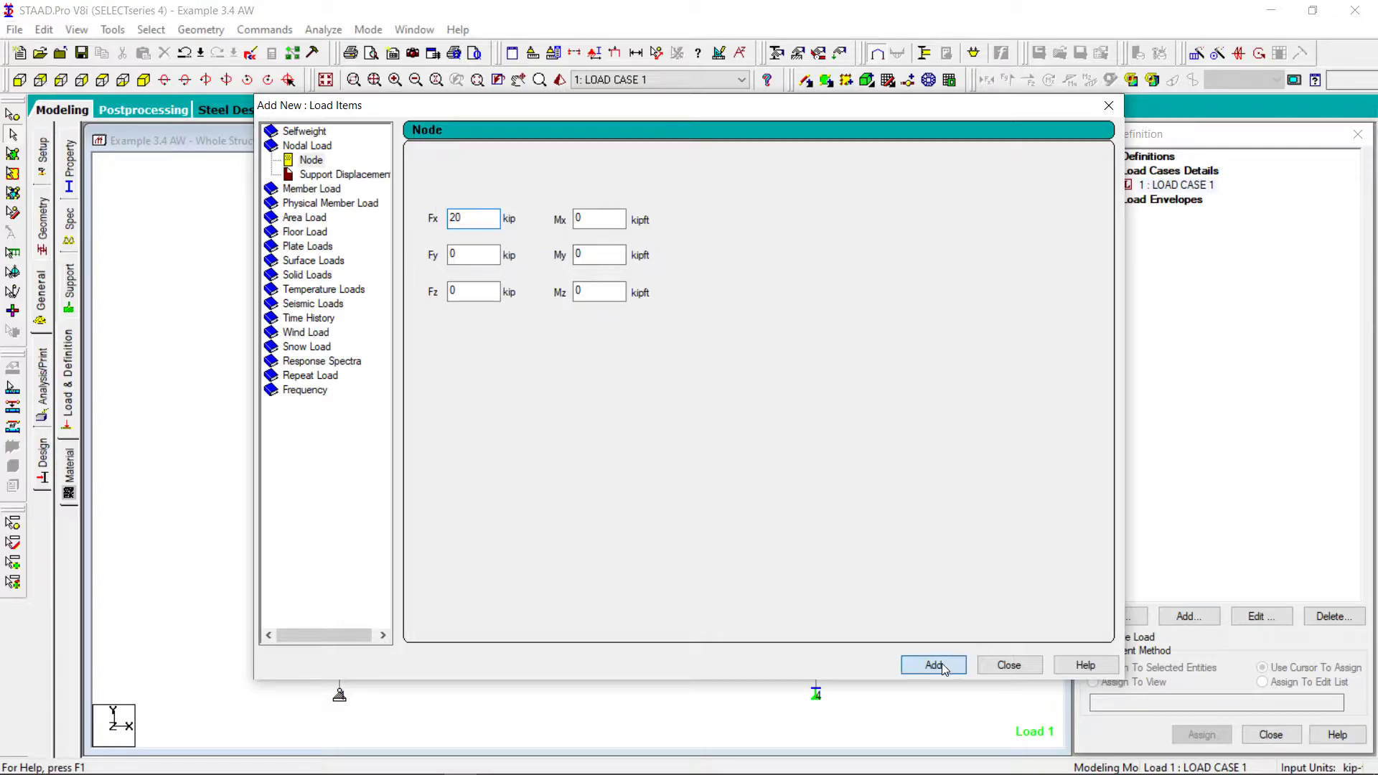
Add a uniform force member load of -5 kip/ft in the GY direction to the load case and finish adding load items
click(314, 189)
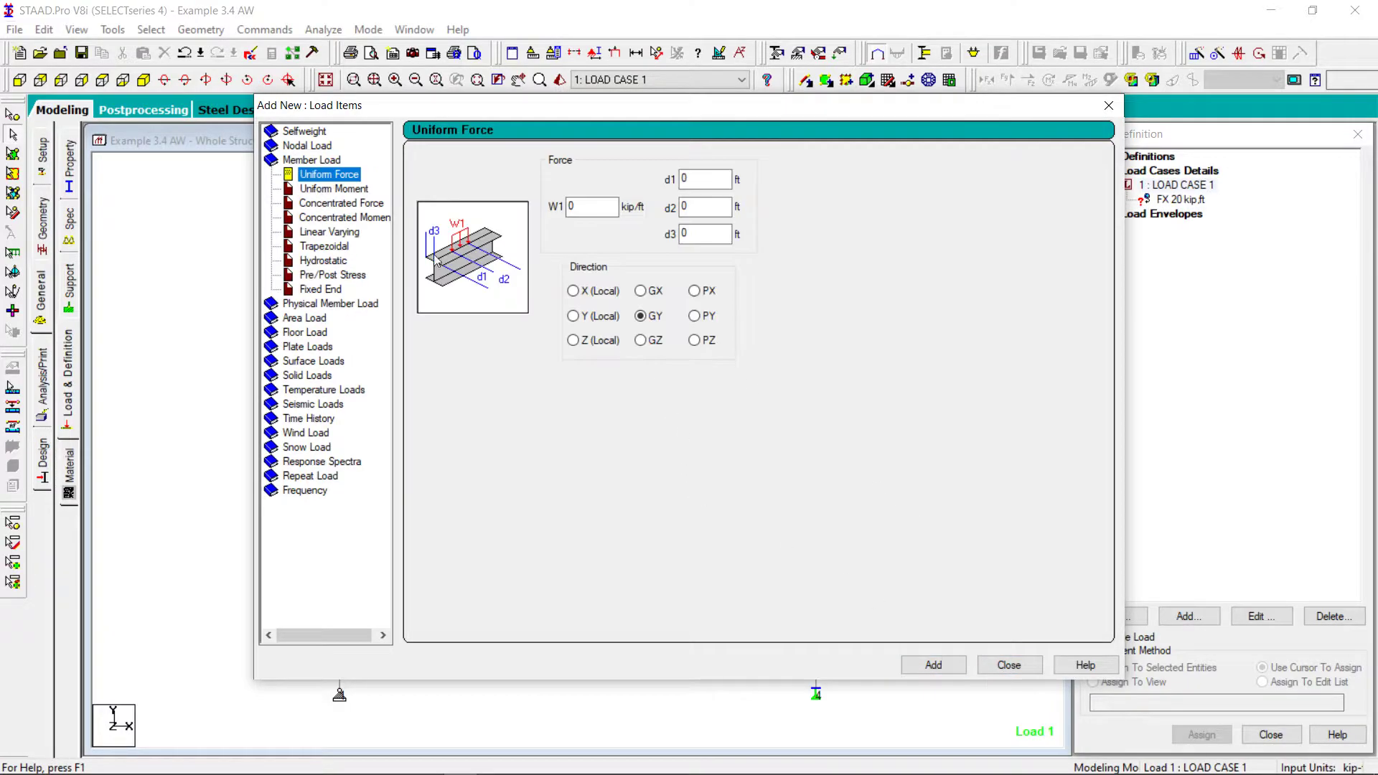
double_click(576, 206)
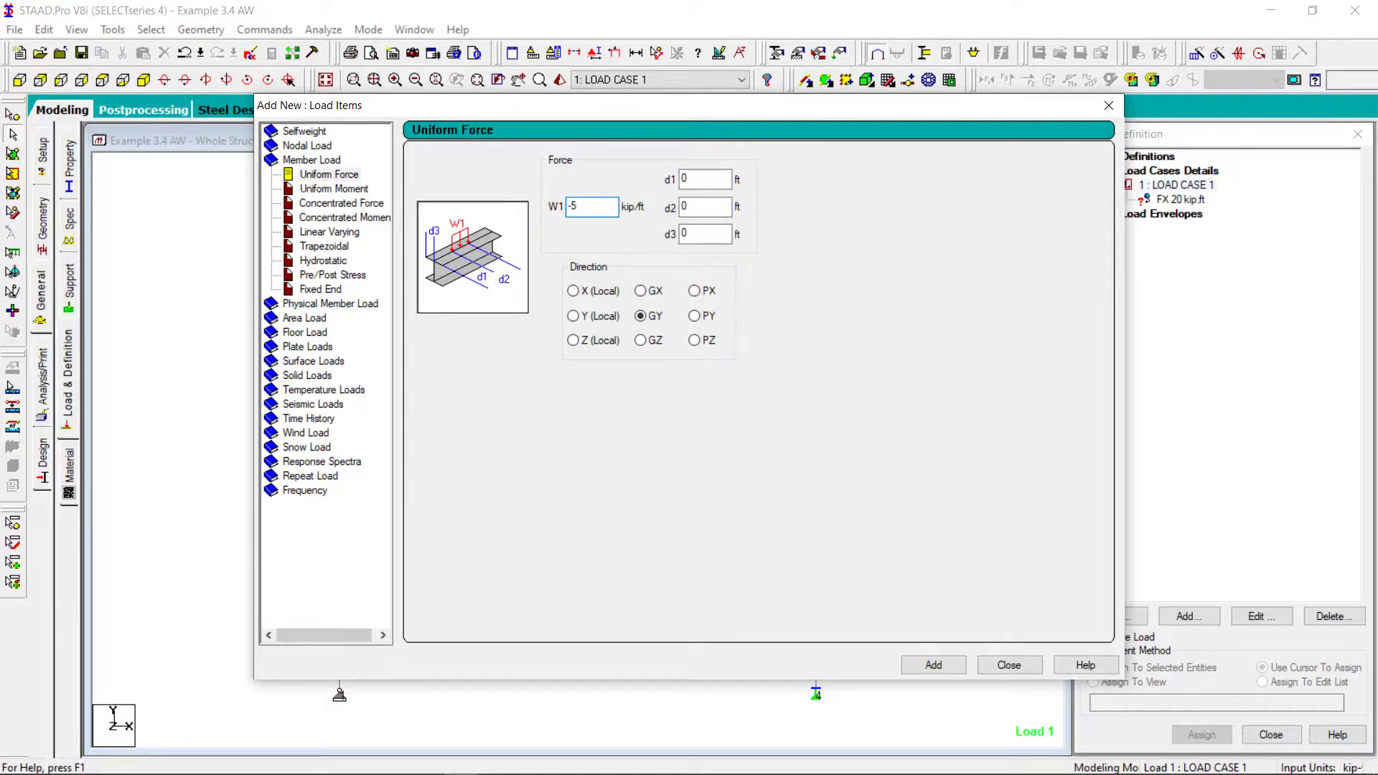
click(933, 664)
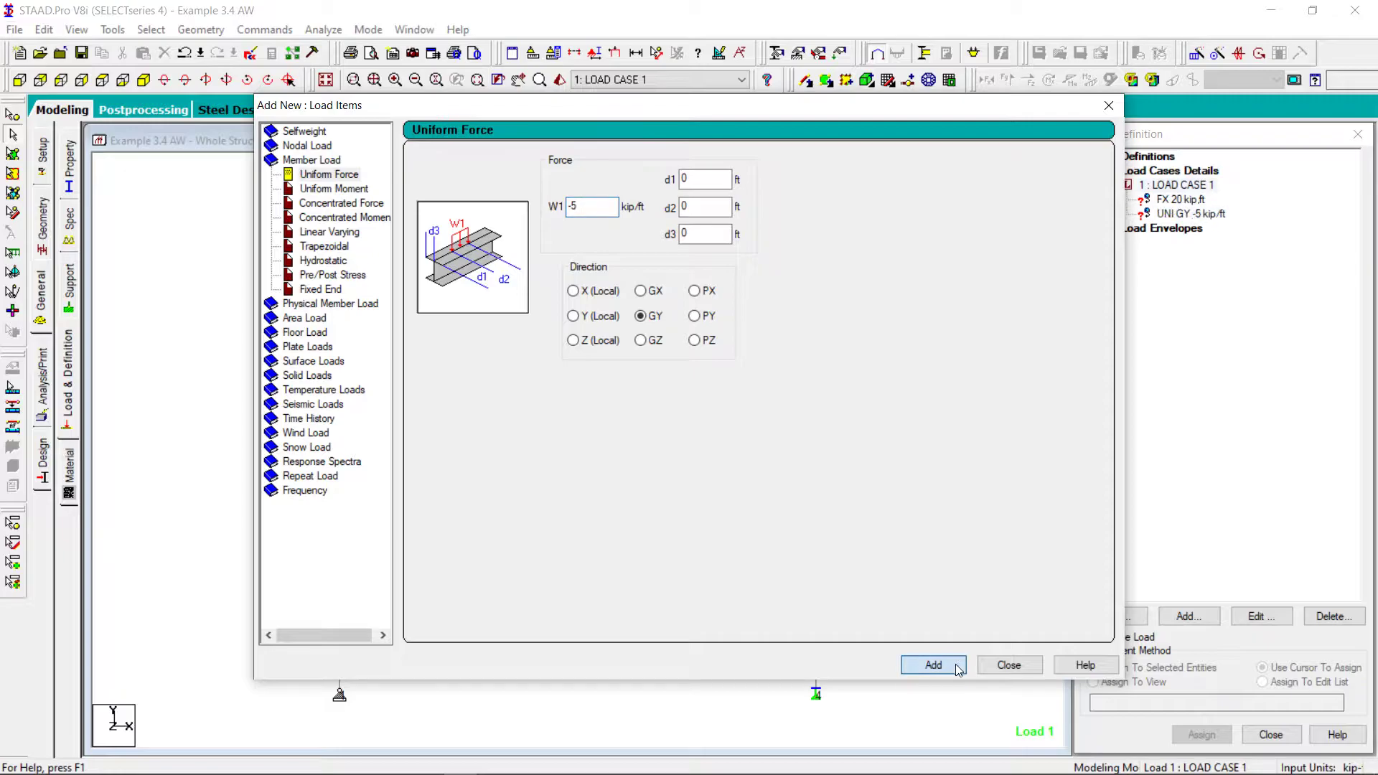
click(1008, 664)
Assign the FX 20 kip nodal load to node 2 at the frame's upper corner
click(1179, 200)
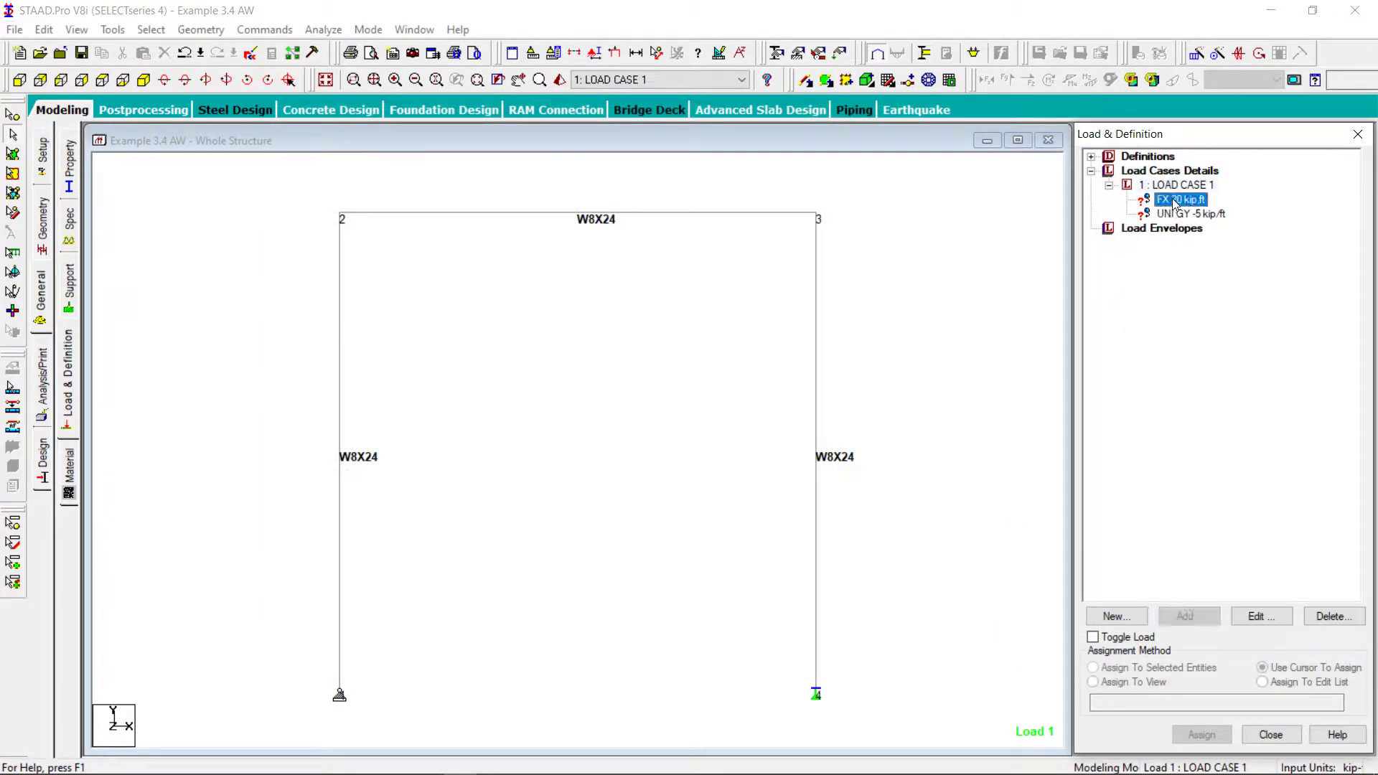
click(13, 115)
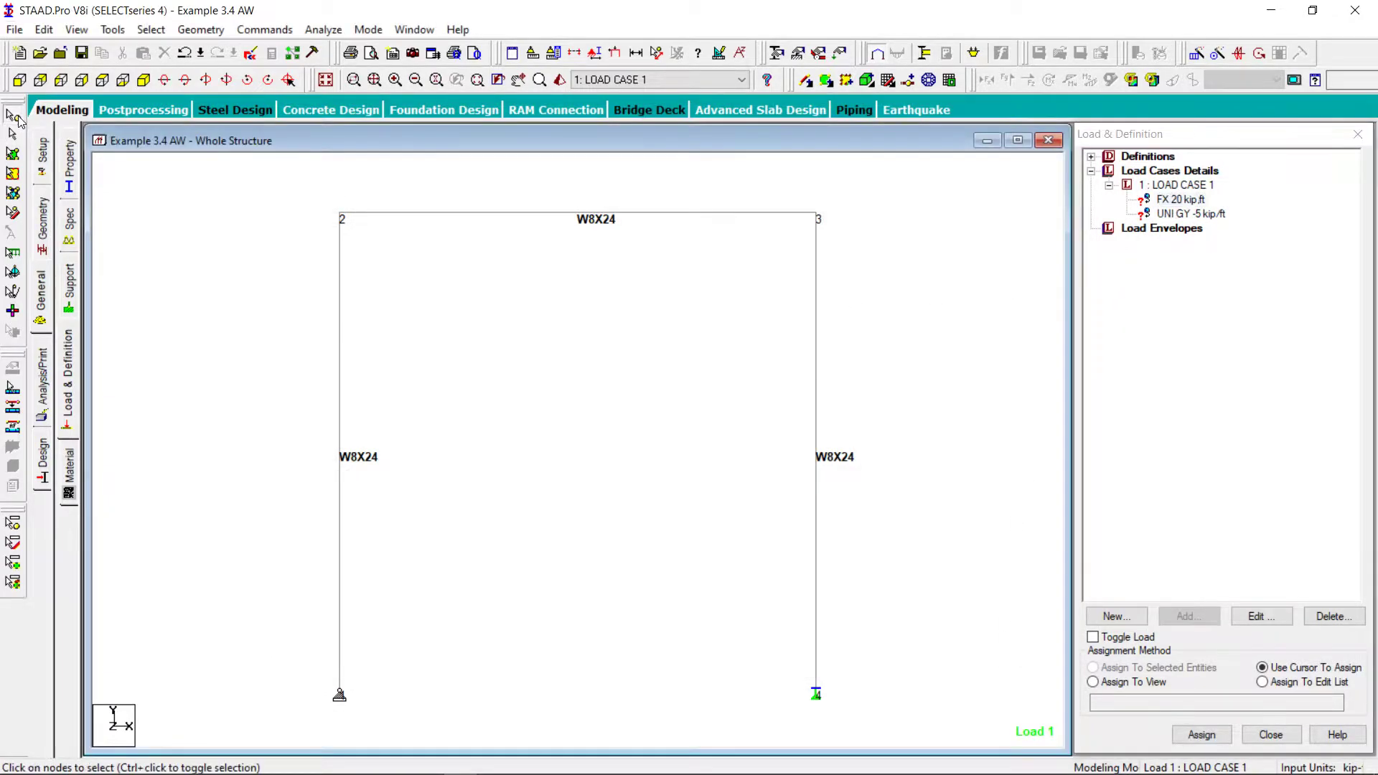
click(340, 214)
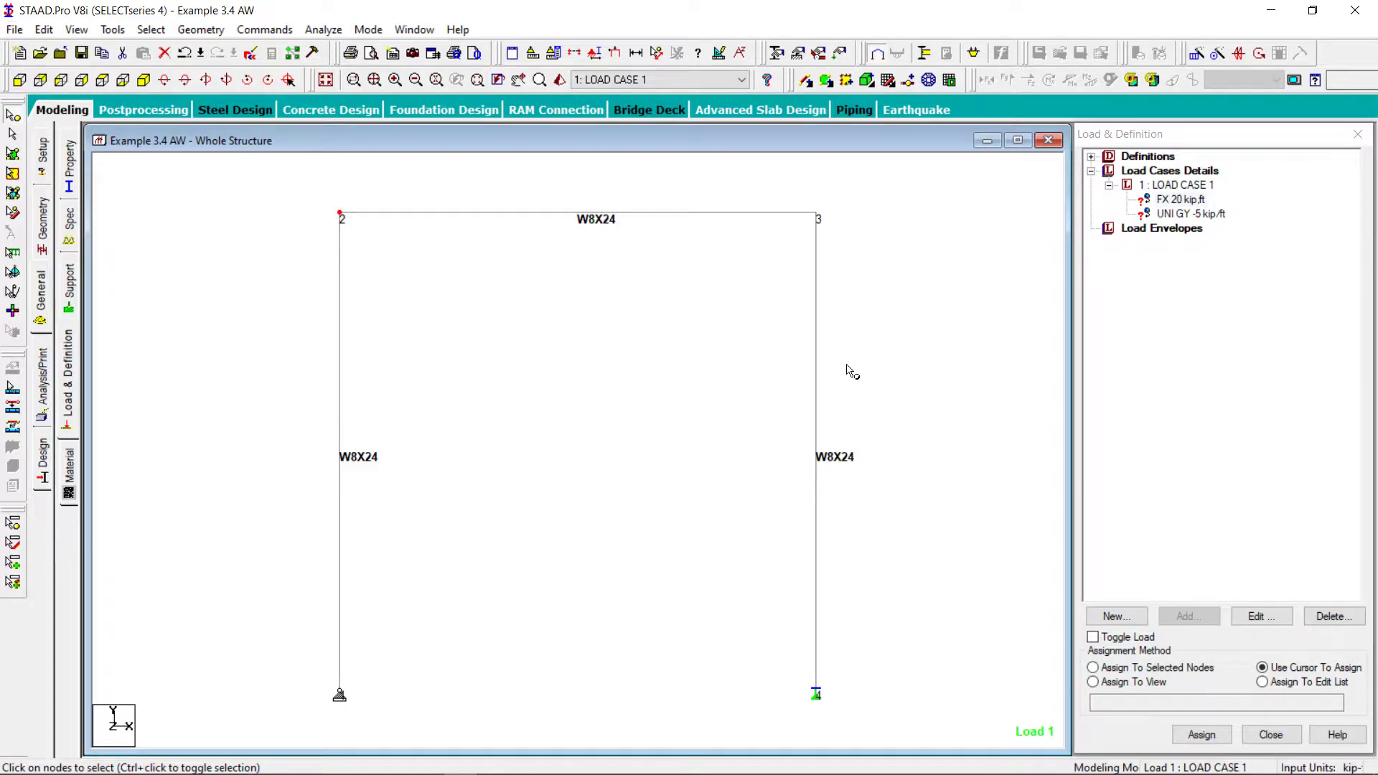
click(1094, 667)
click(1201, 735)
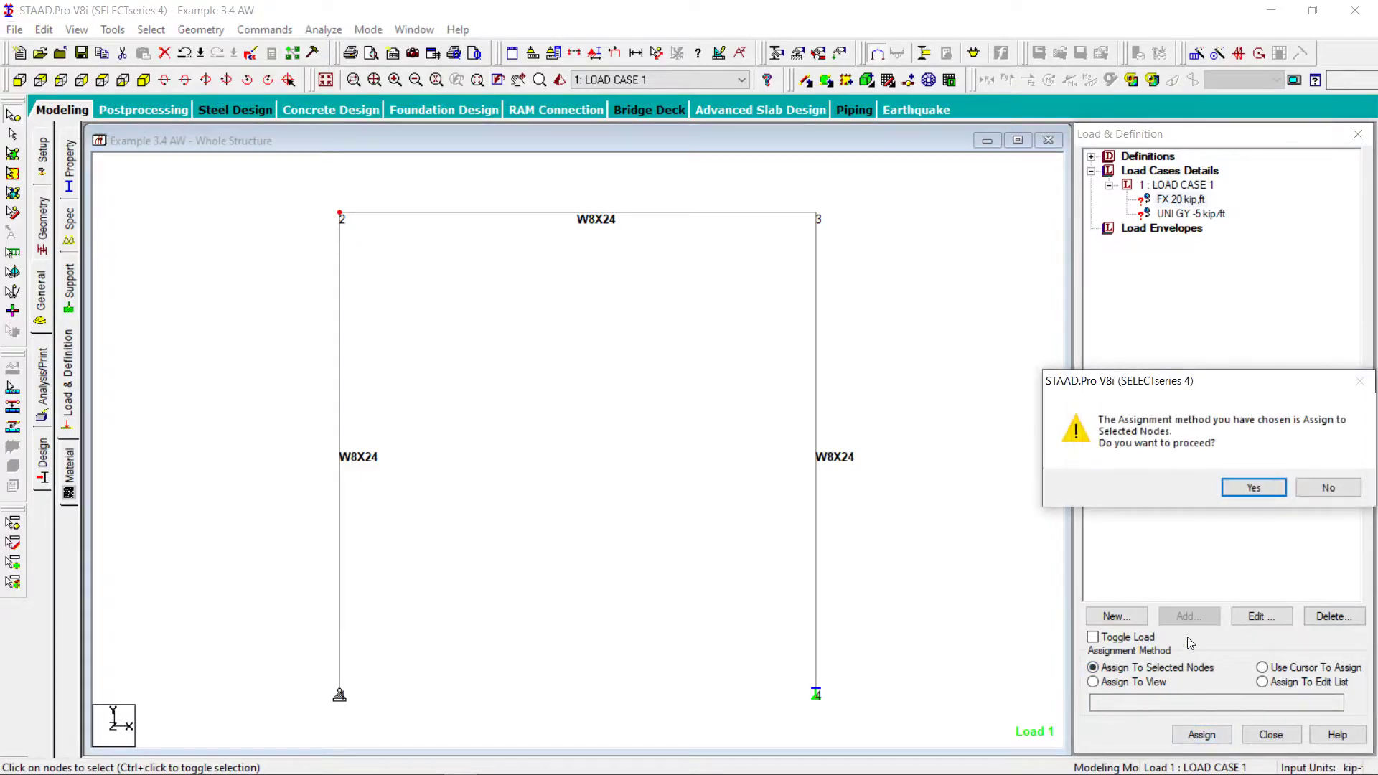
click(1253, 488)
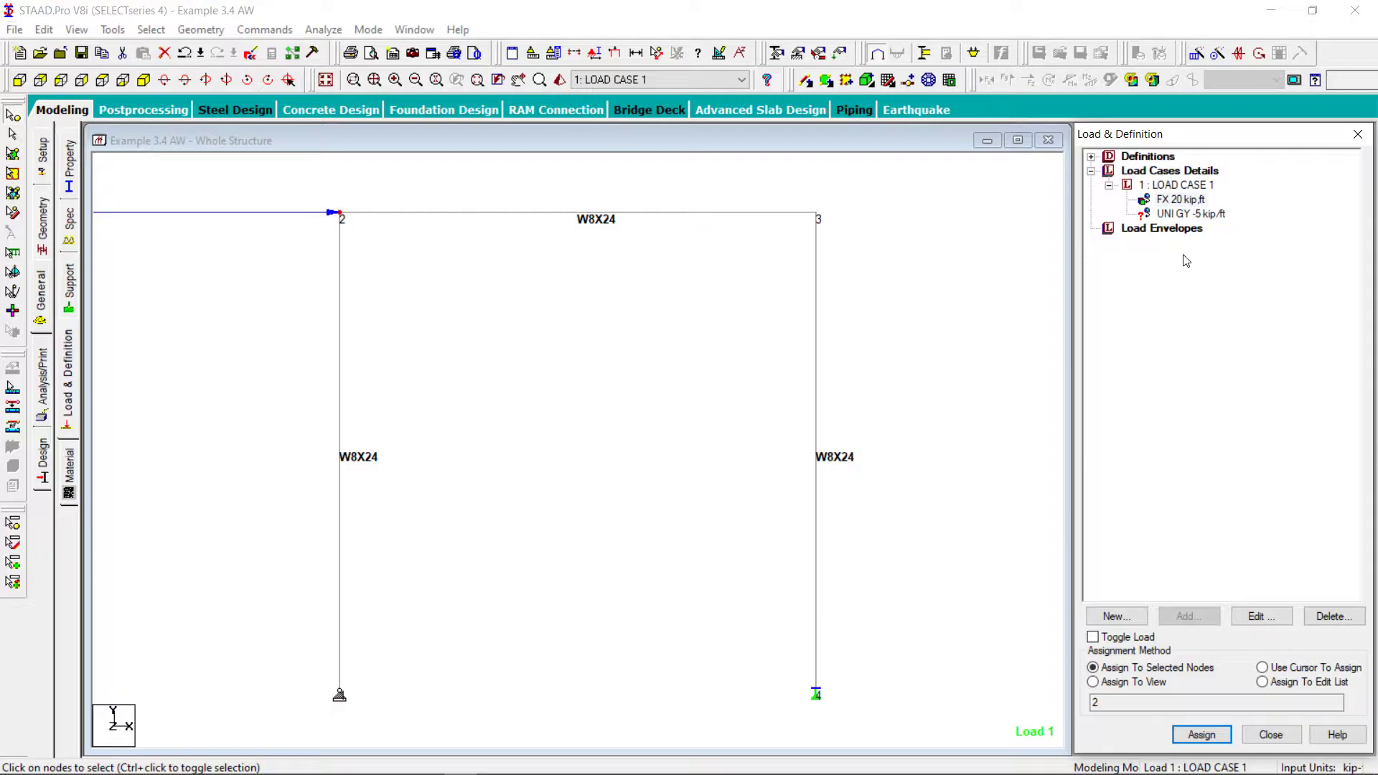
Assign the -5 kip/ft GY uniform load to the horizontal beam between nodes 2 and 3, and clear the selection
click(1187, 214)
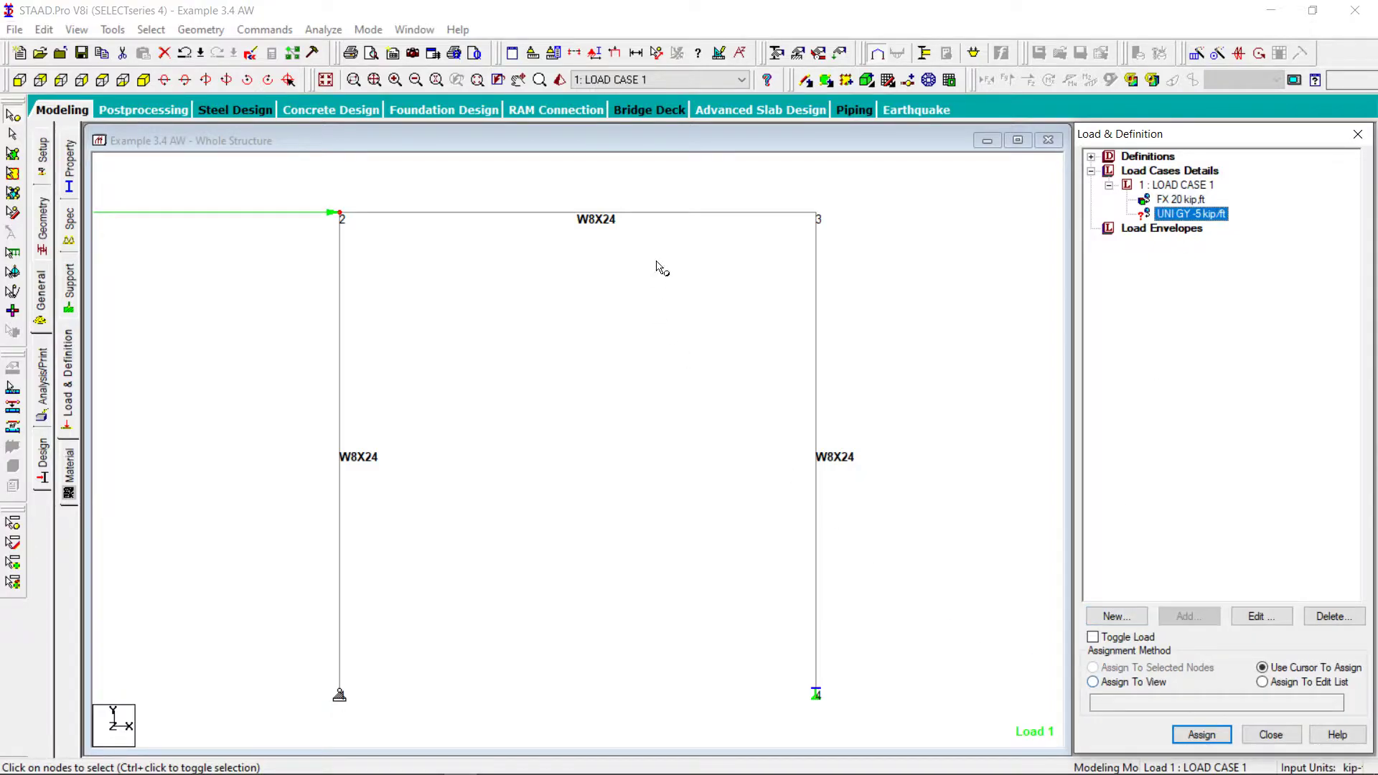
click(13, 134)
click(412, 219)
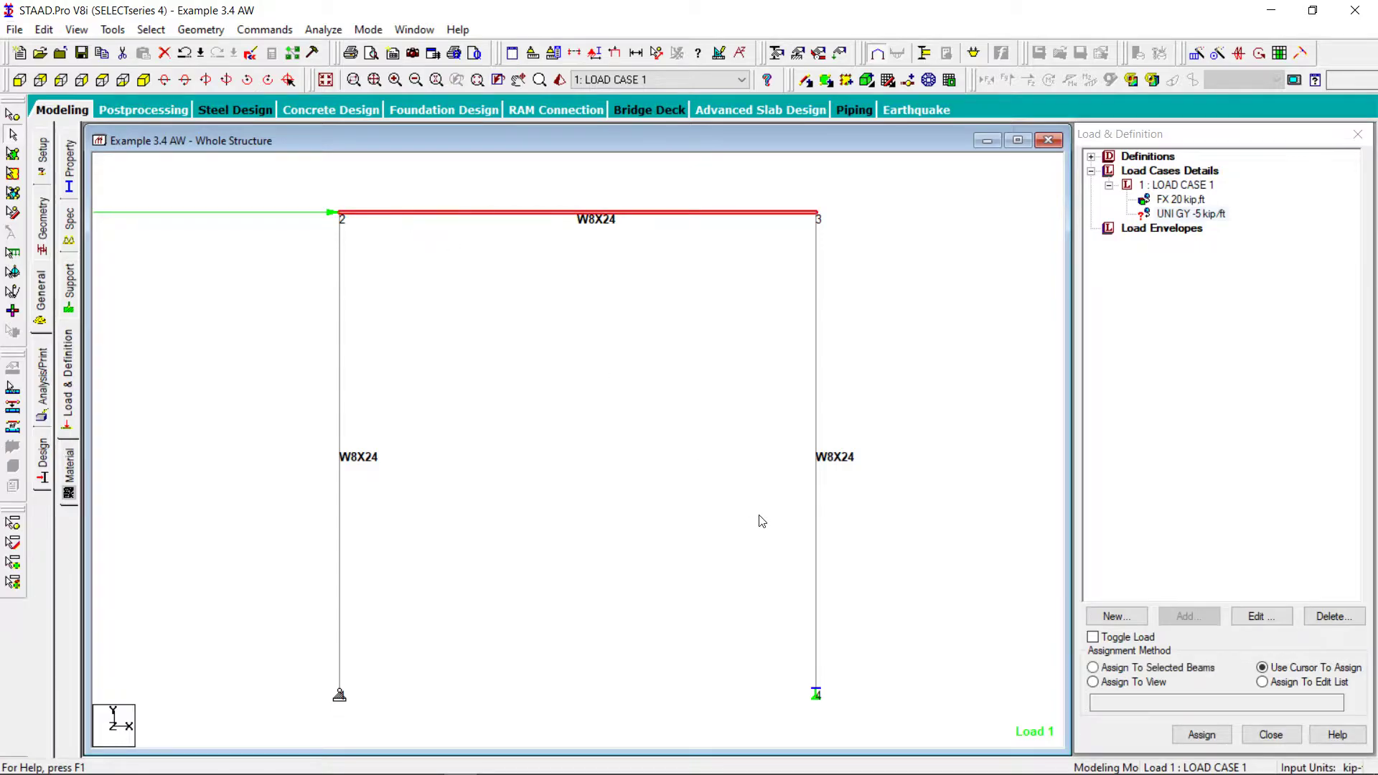
click(1202, 735)
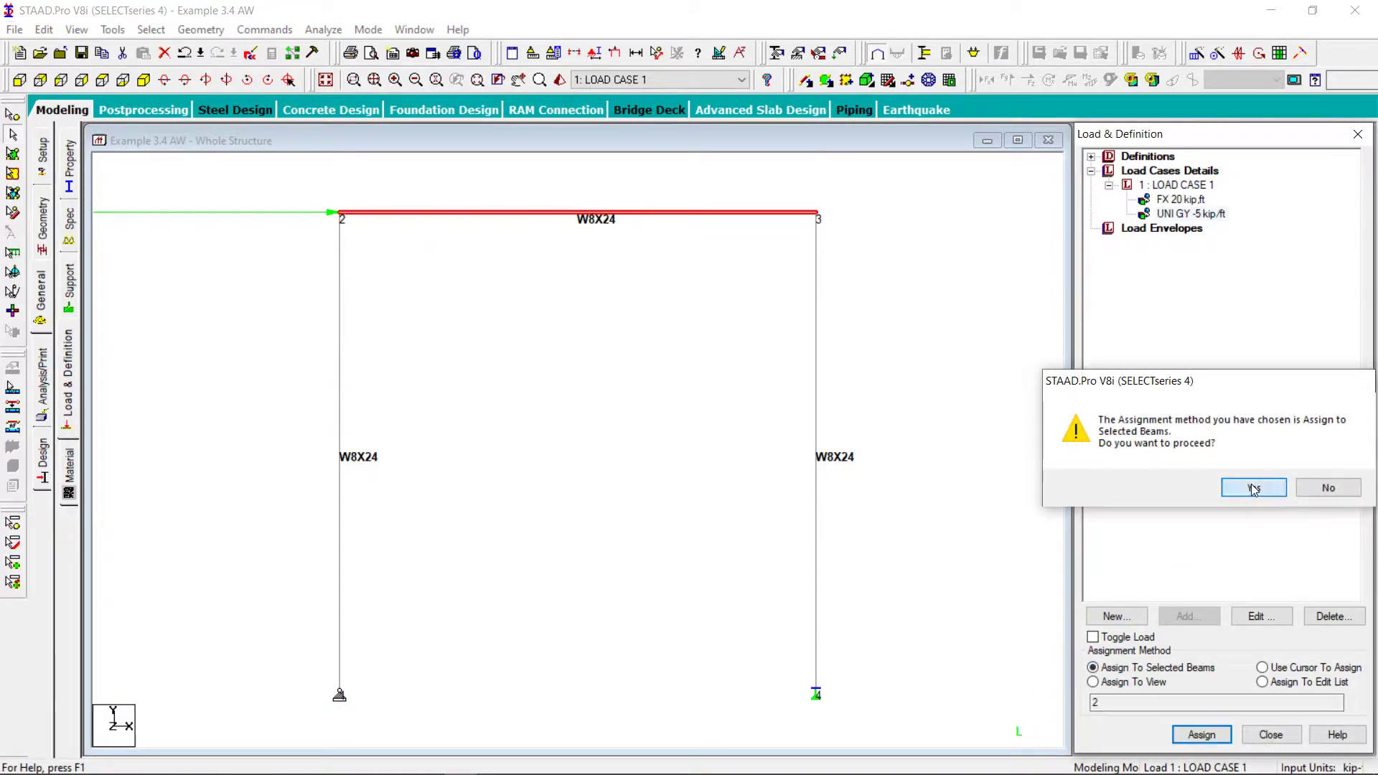
click(1248, 487)
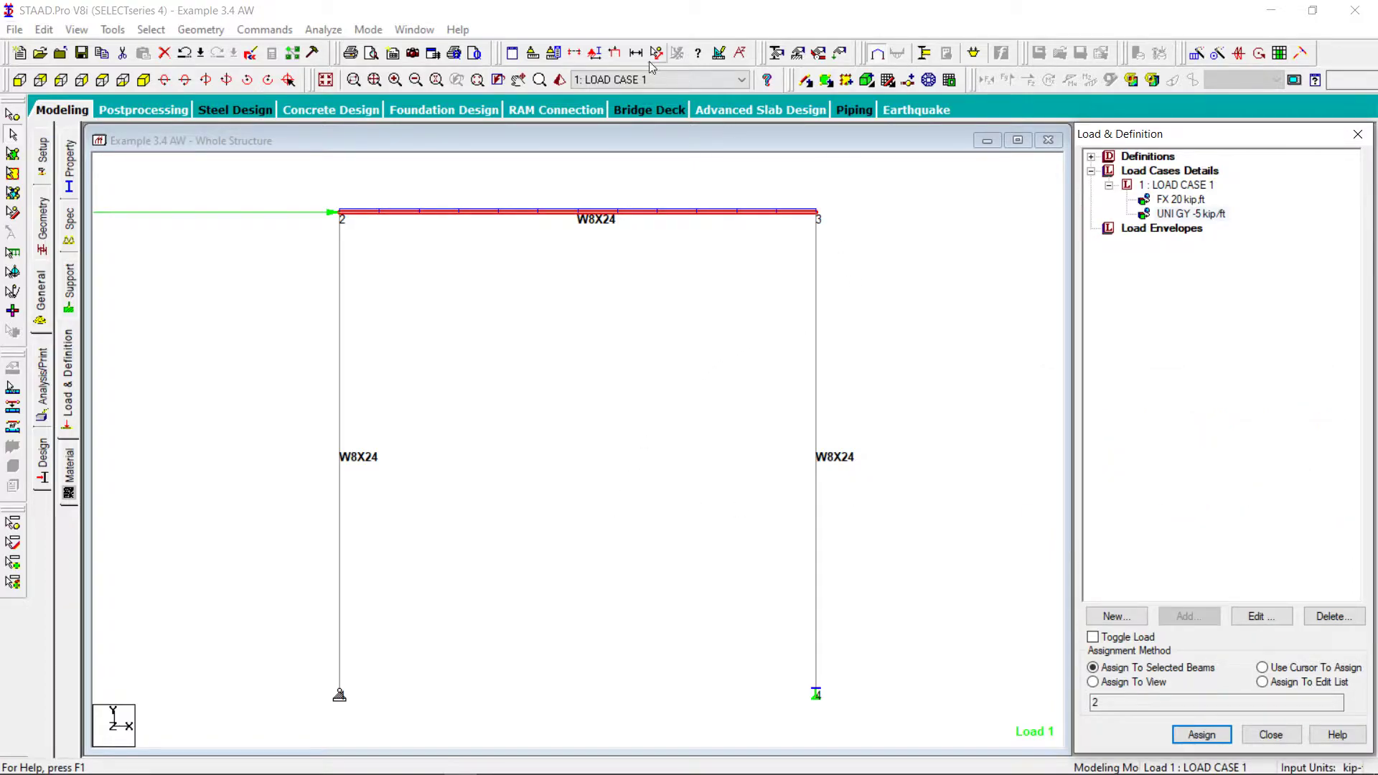
scroll(578, 436, down, 1)
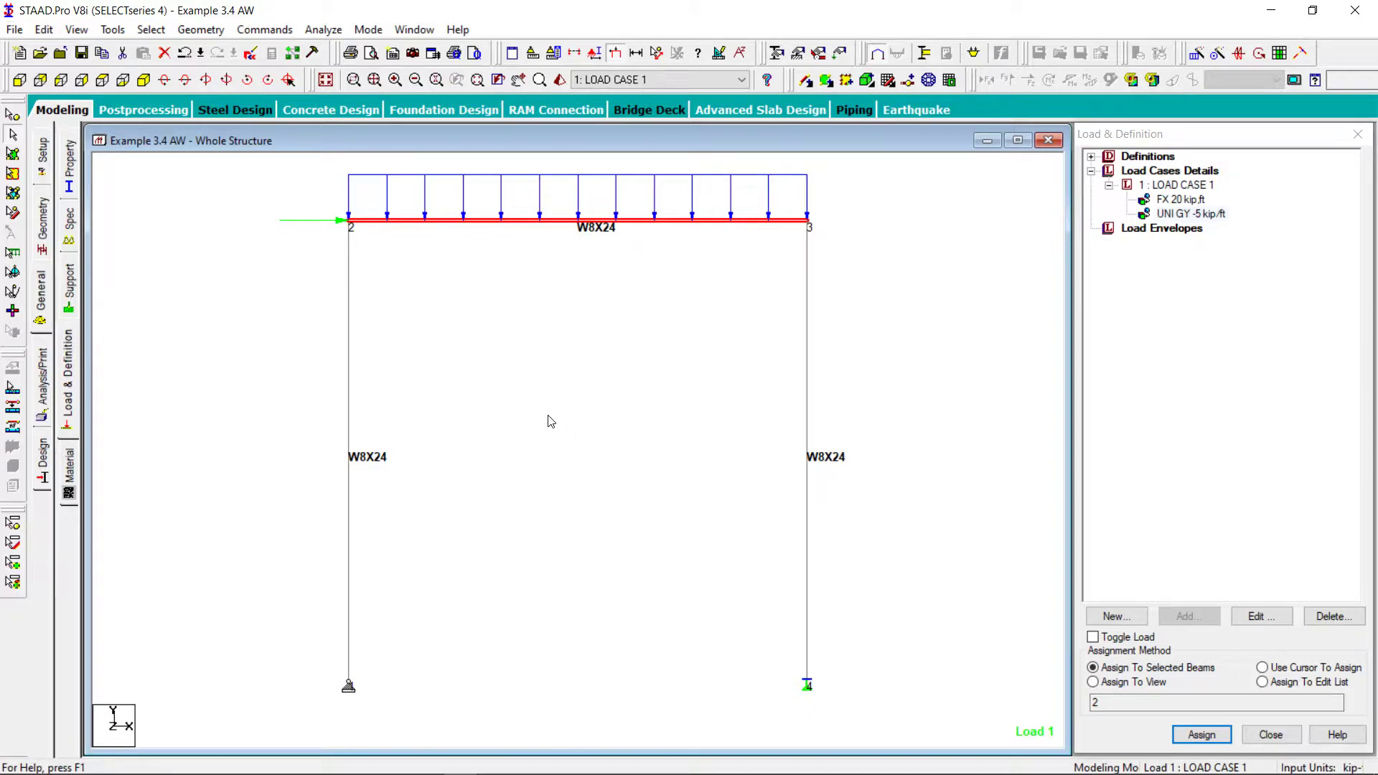
click(570, 360)
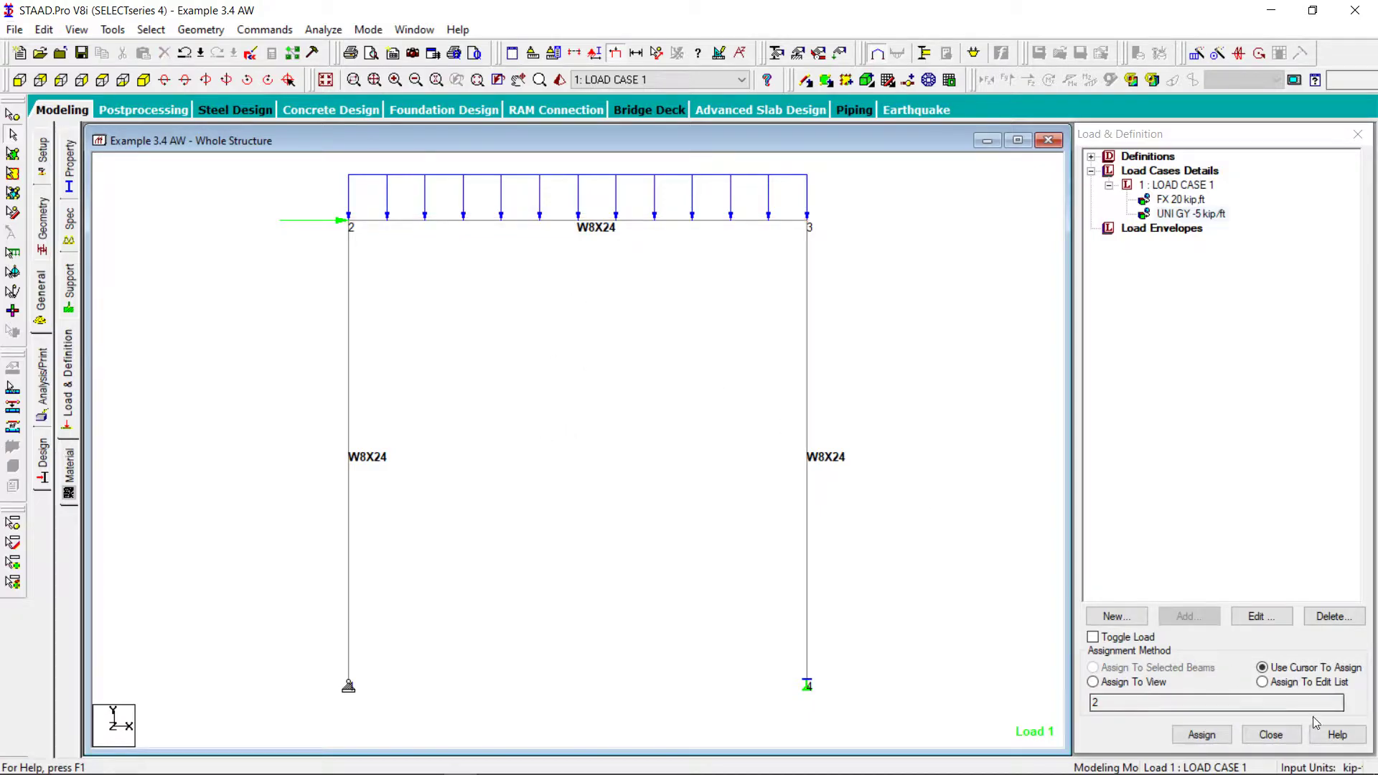
Maximize the whole-structure view without the load definitions and hide the load display
click(1270, 735)
click(1018, 141)
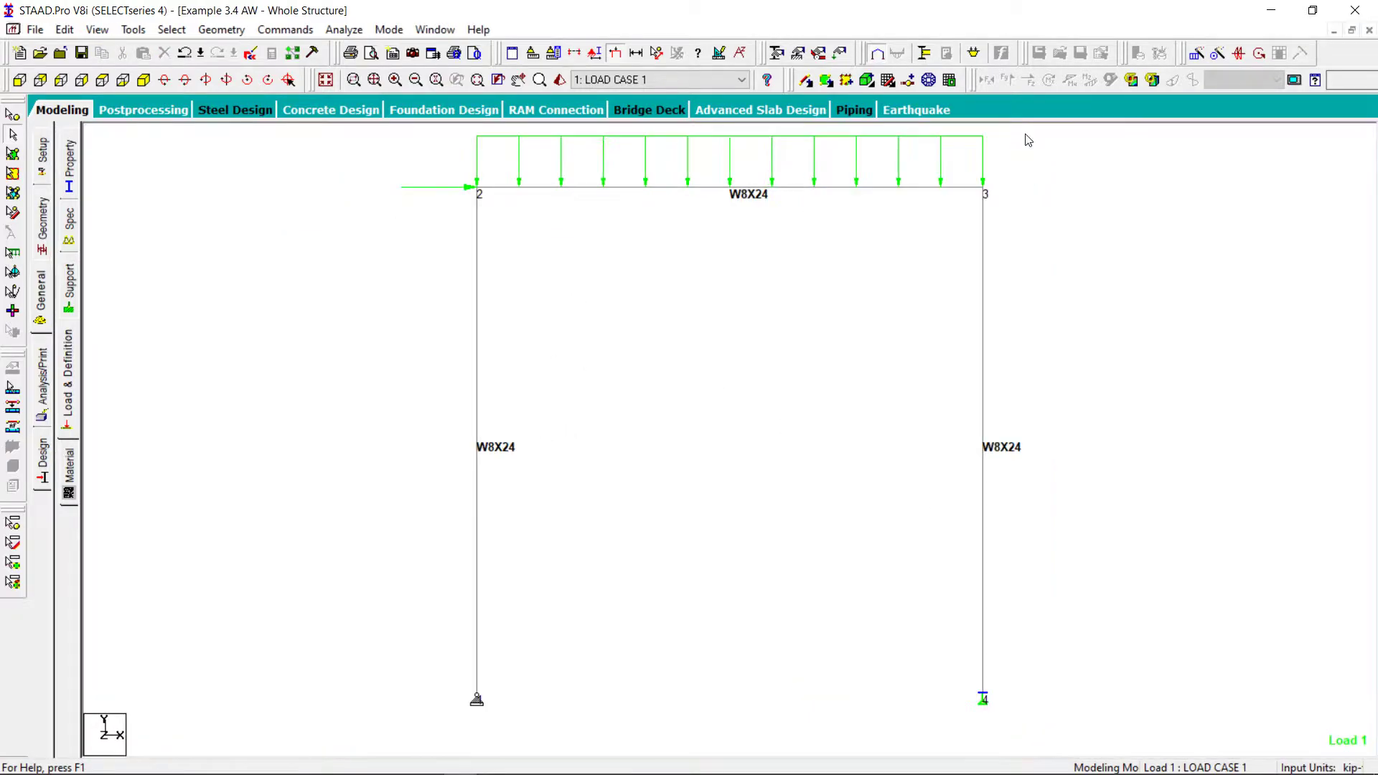
click(622, 55)
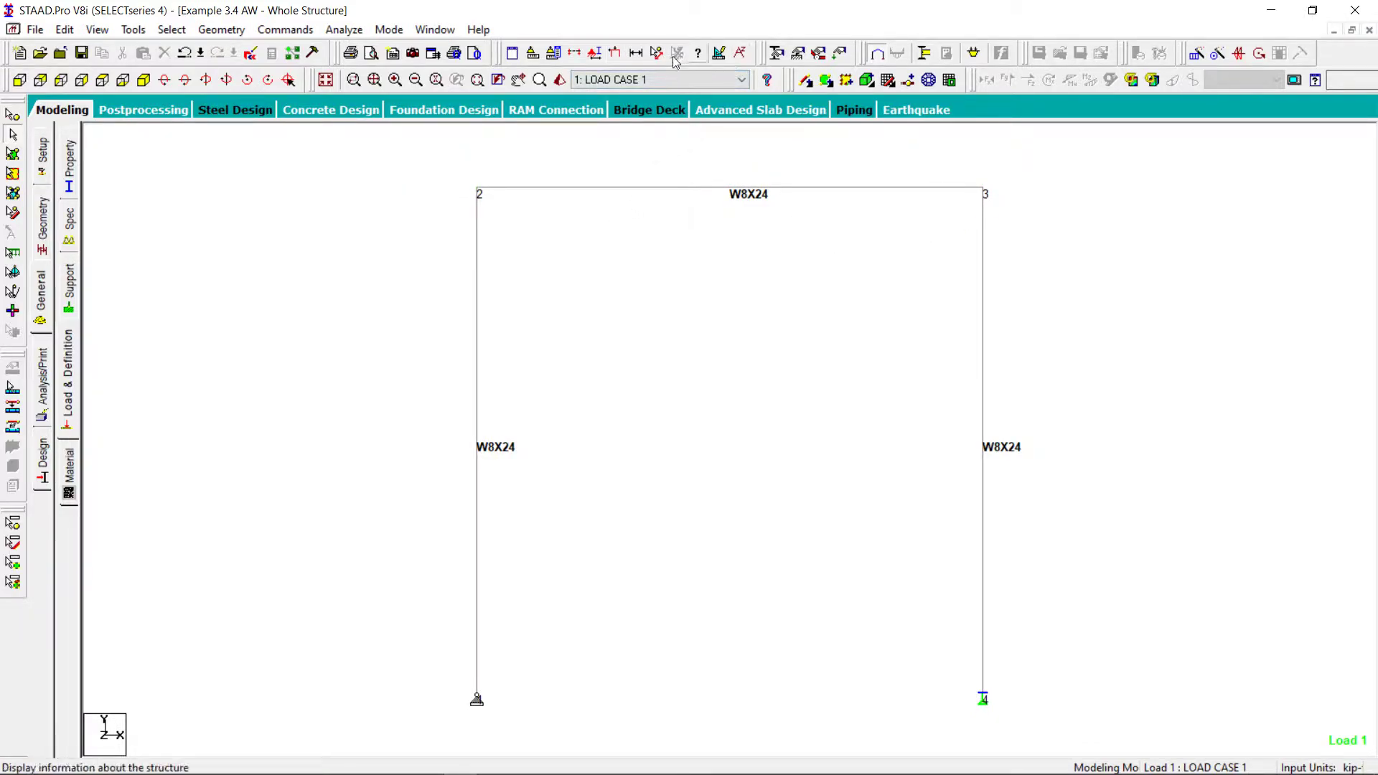
Set the property labels to None and show beam numbers on the frame
click(594, 53)
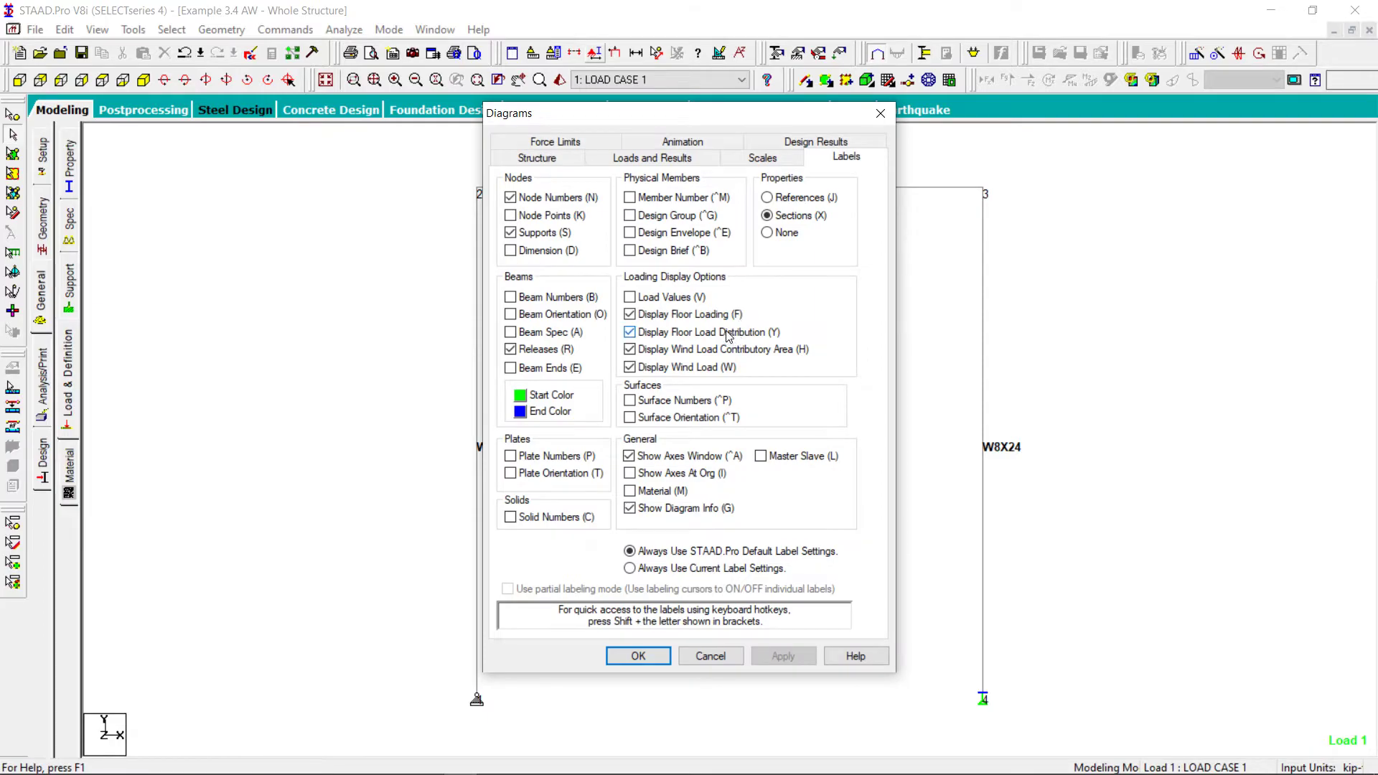
click(788, 234)
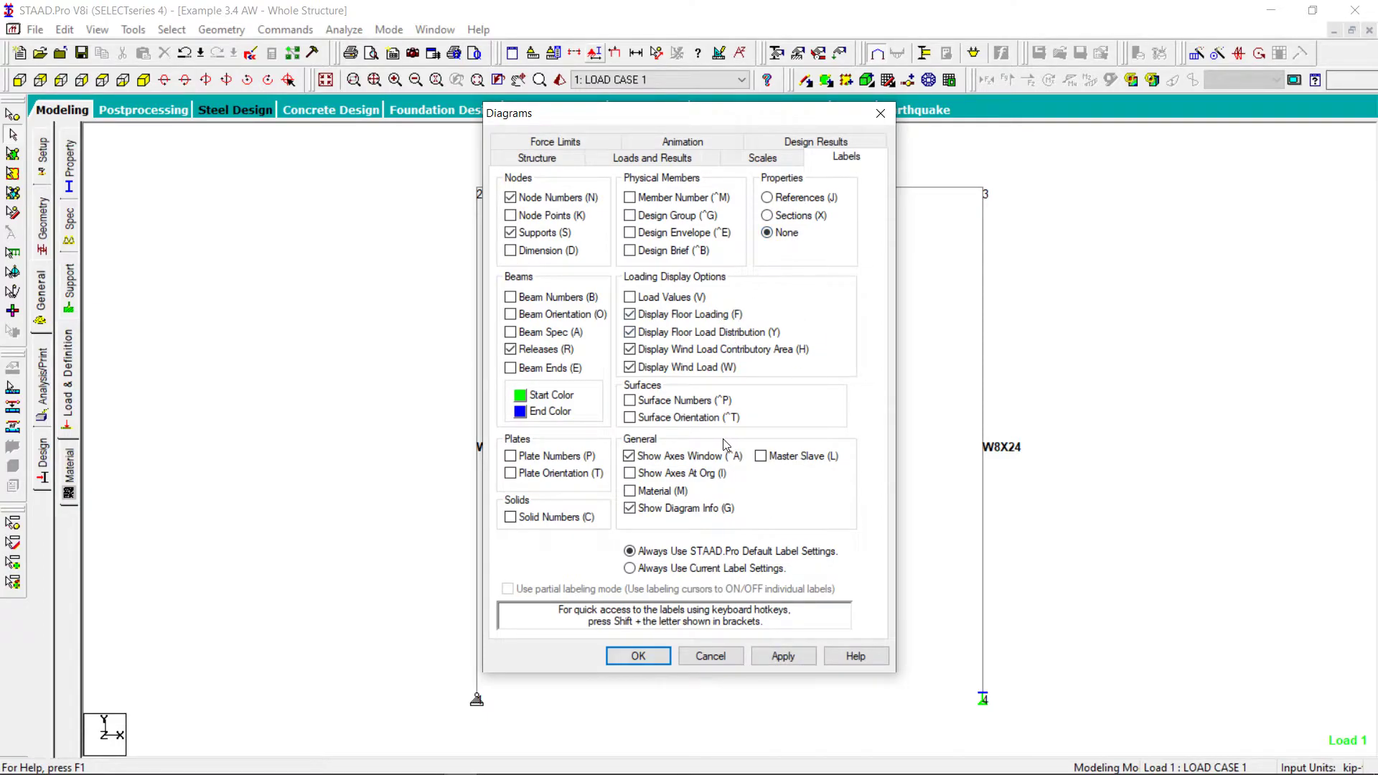
click(563, 300)
click(789, 659)
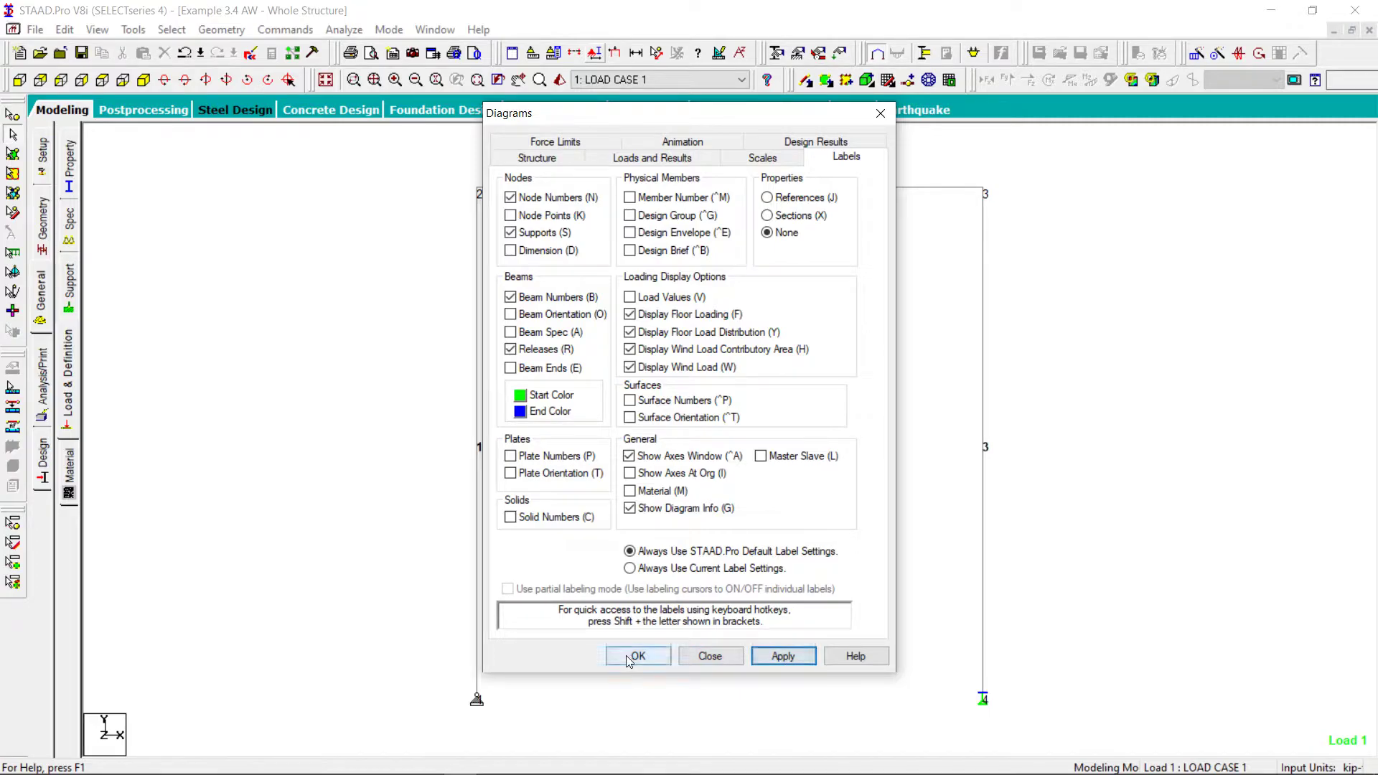
click(653, 658)
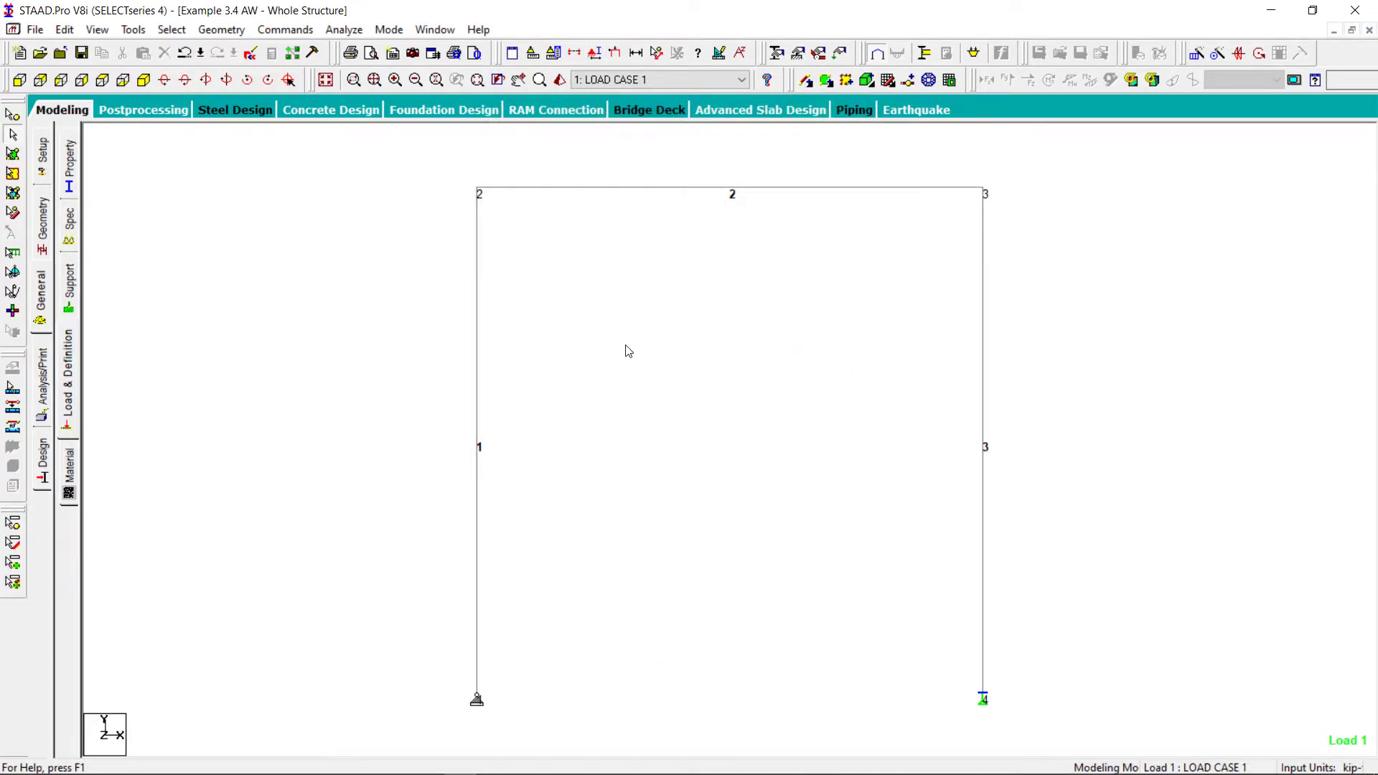
Add a Perform Analysis command with the No Print option
click(269, 28)
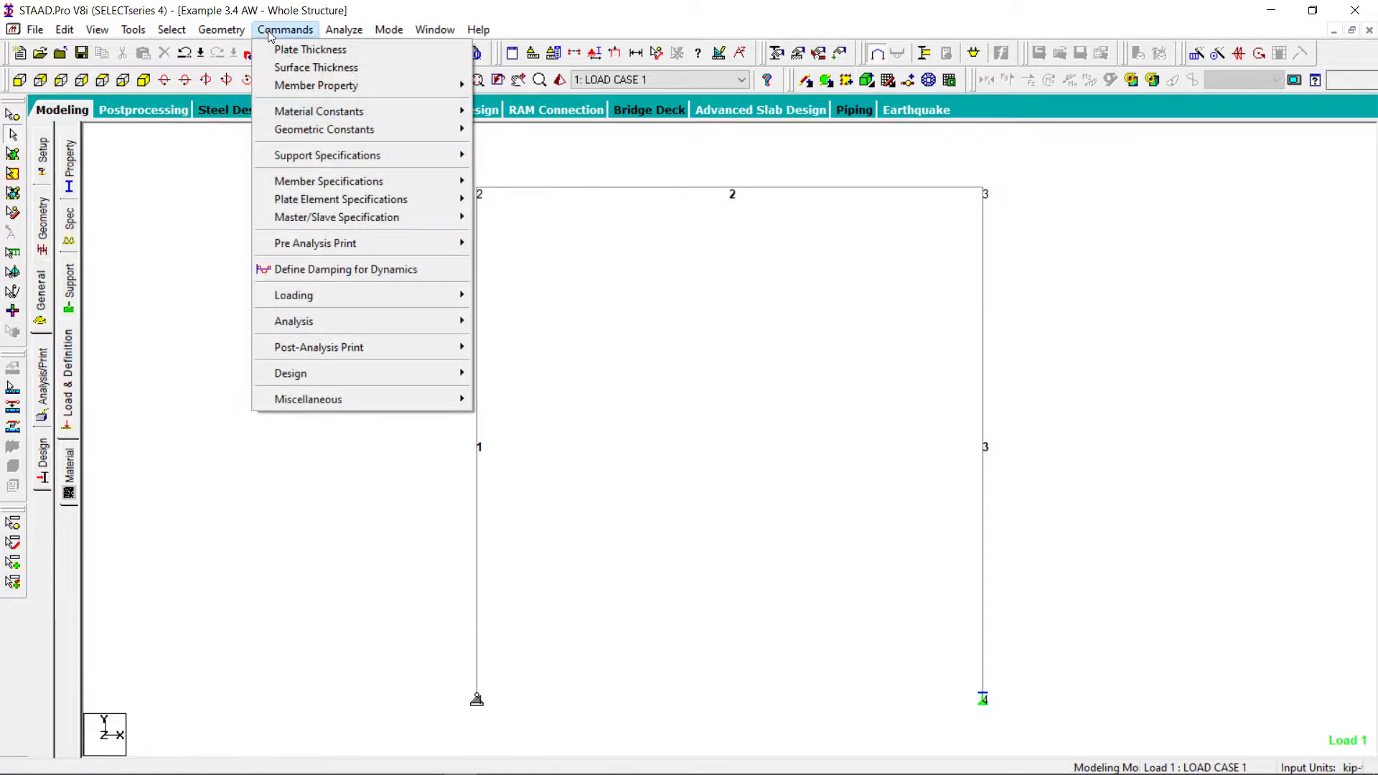
mouse_move(354, 322)
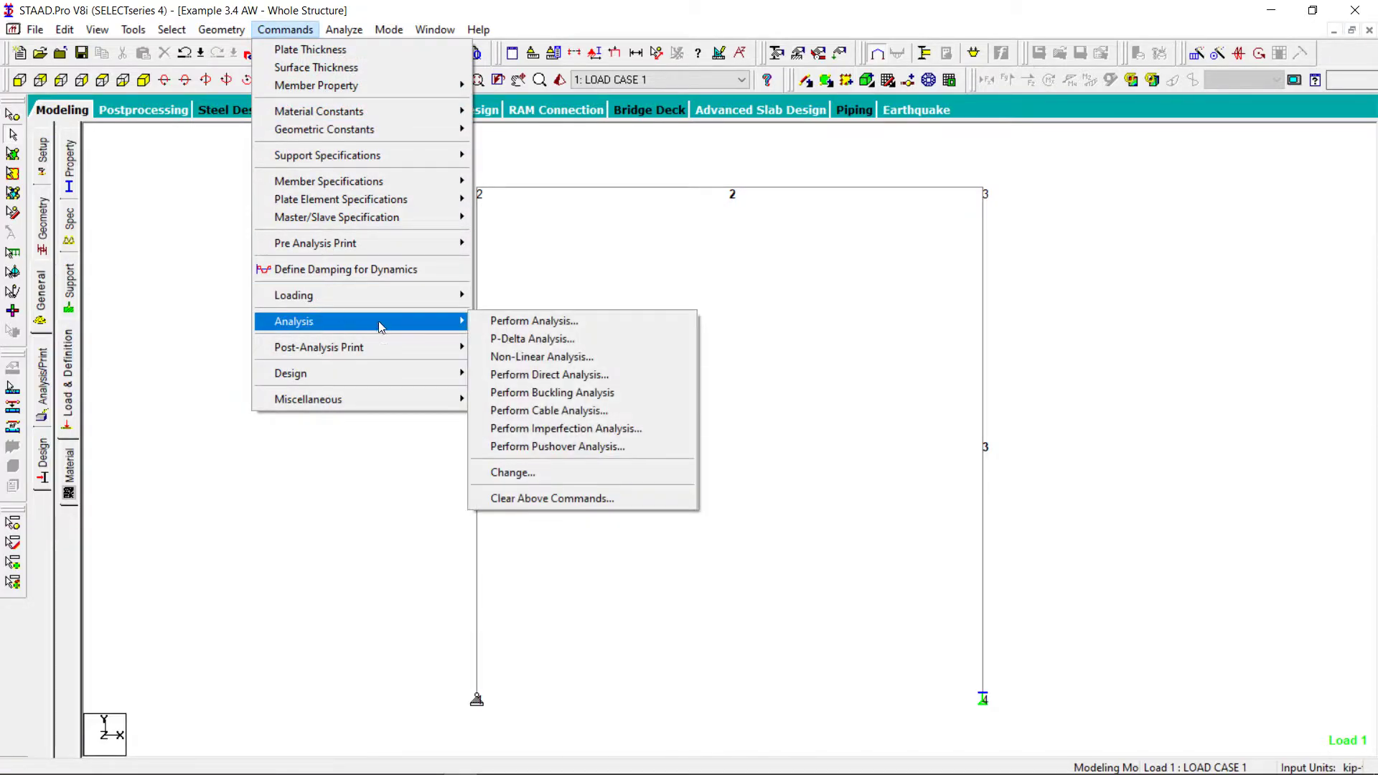
click(561, 322)
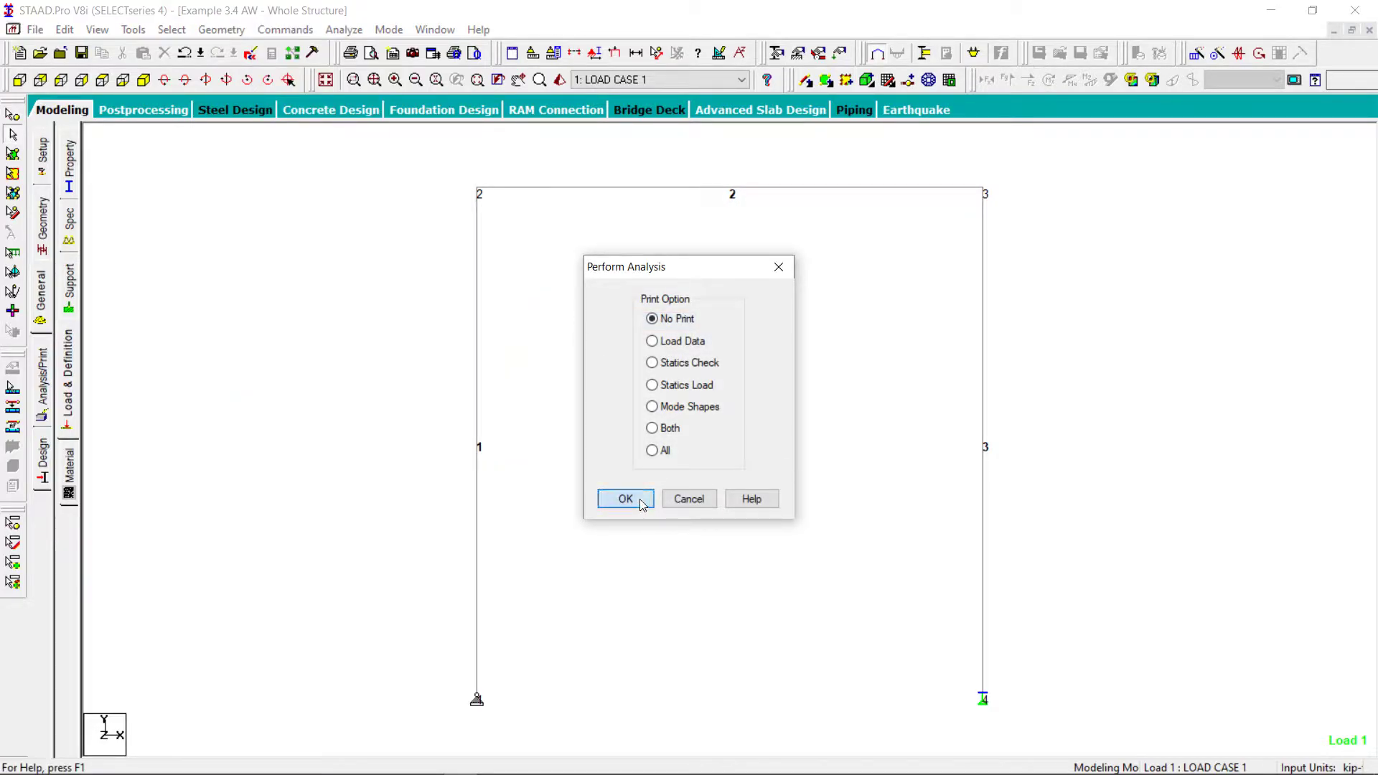
click(605, 495)
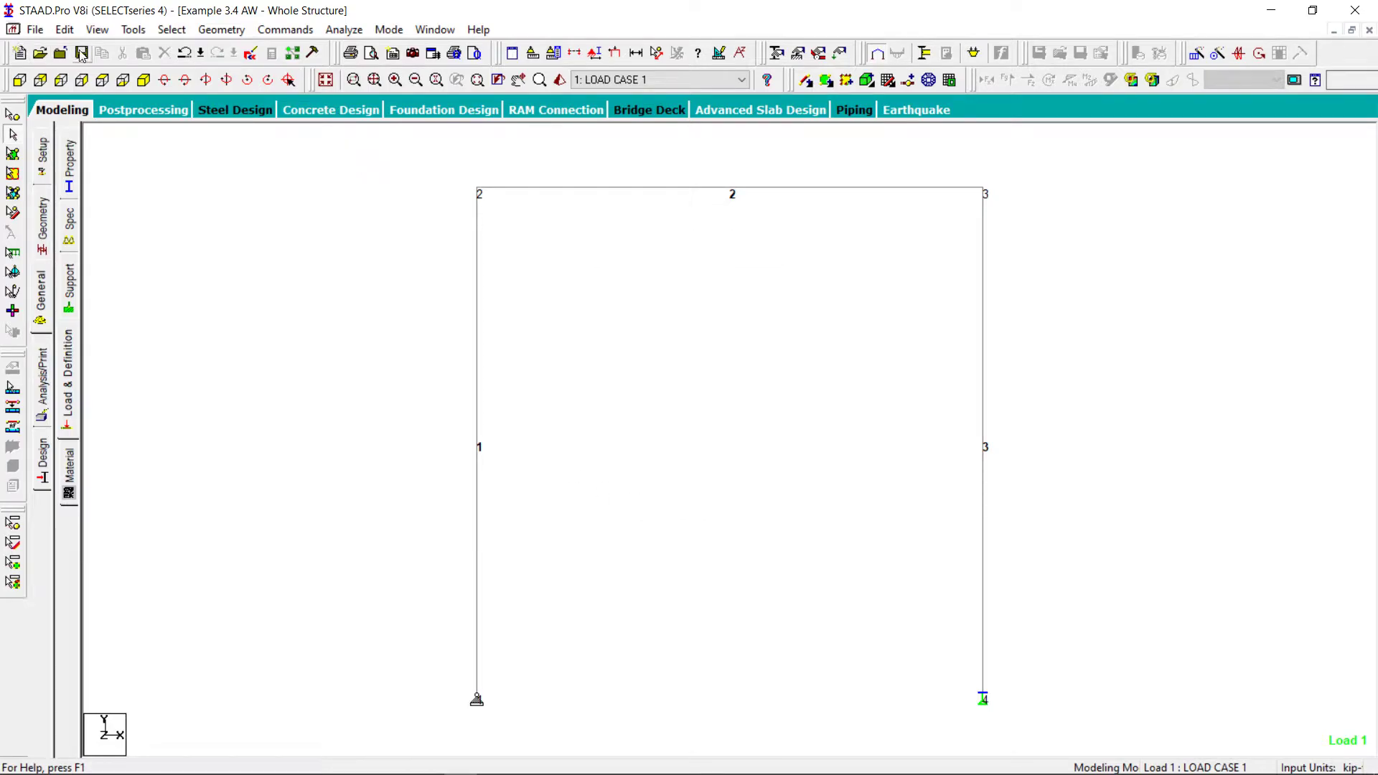
Save the model and run the structural analysis
click(82, 54)
click(557, 424)
click(344, 29)
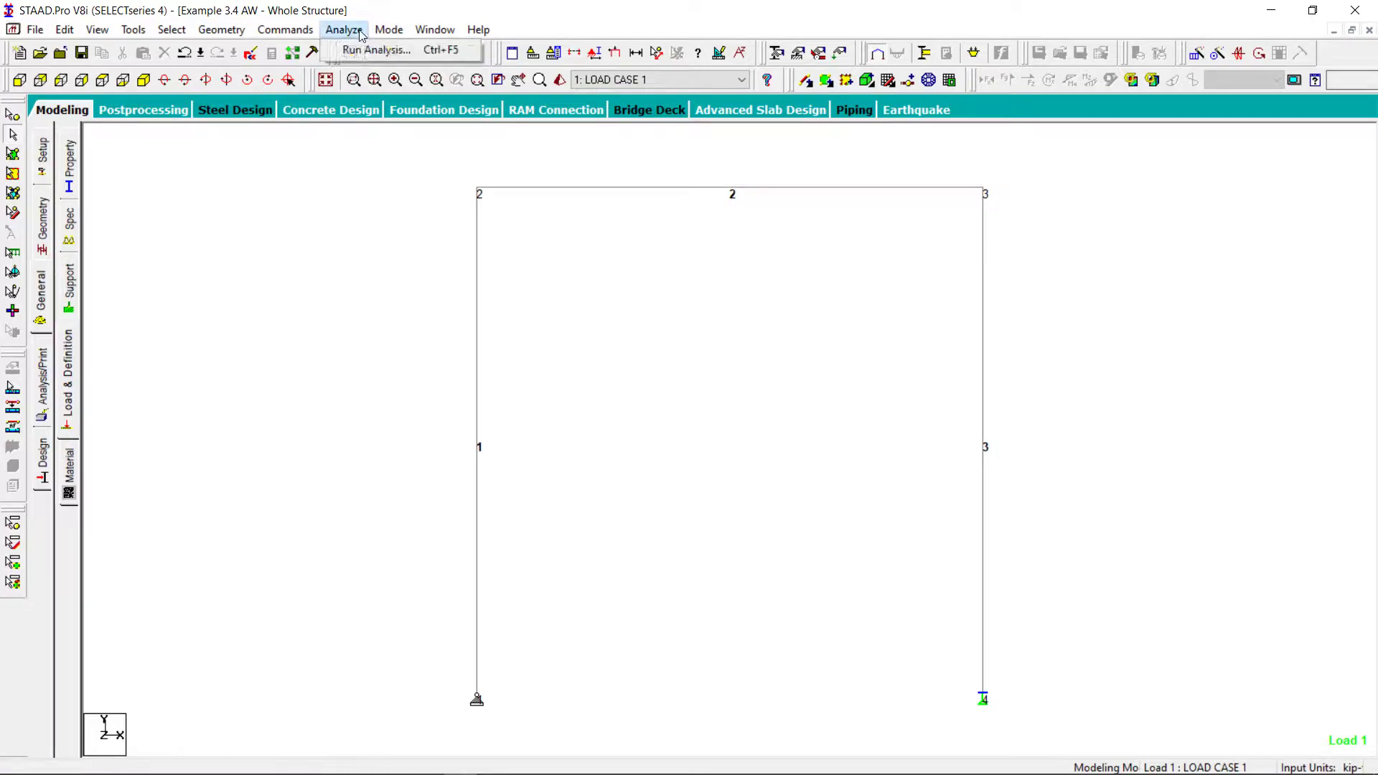
click(373, 51)
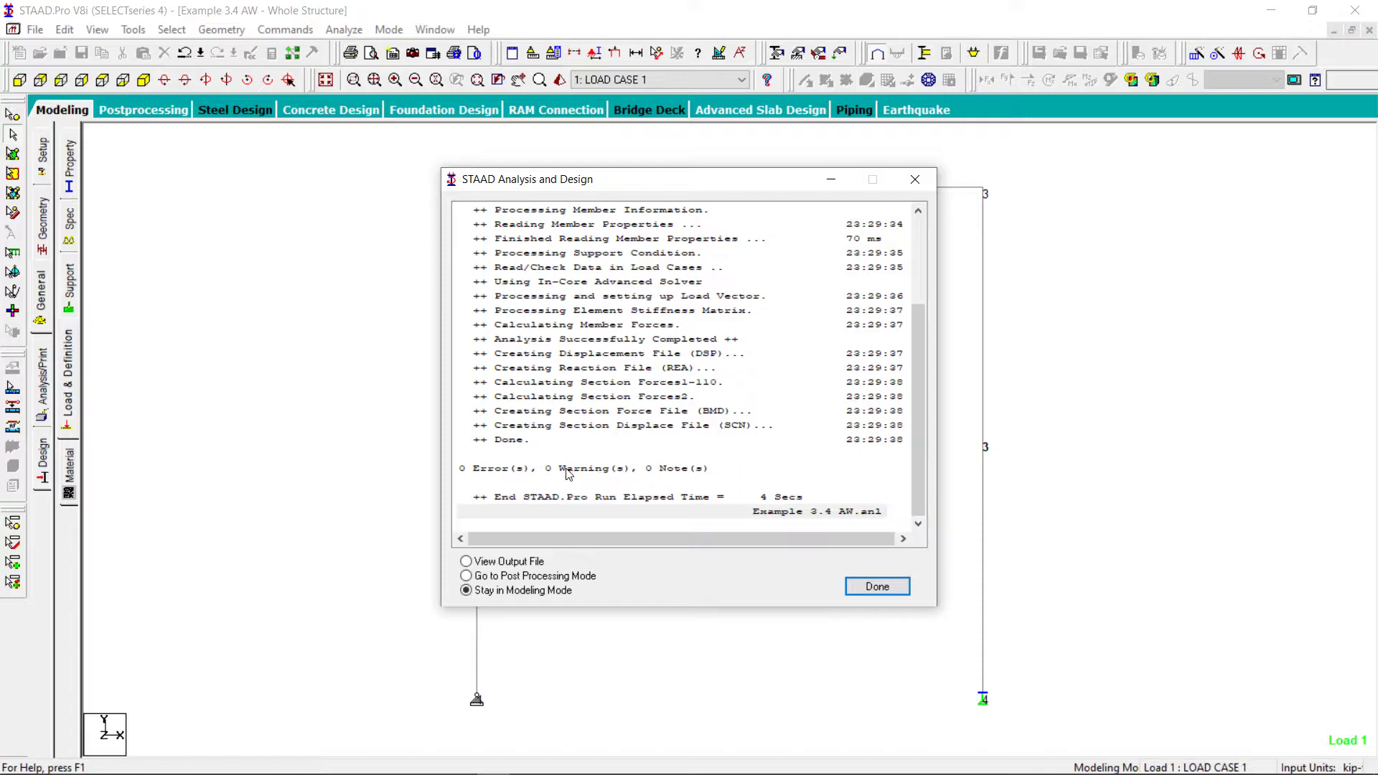
Close the analysis report staying in modeling mode, and enter post-processing with LOAD CASE 1 as the selected result case
click(869, 592)
click(388, 30)
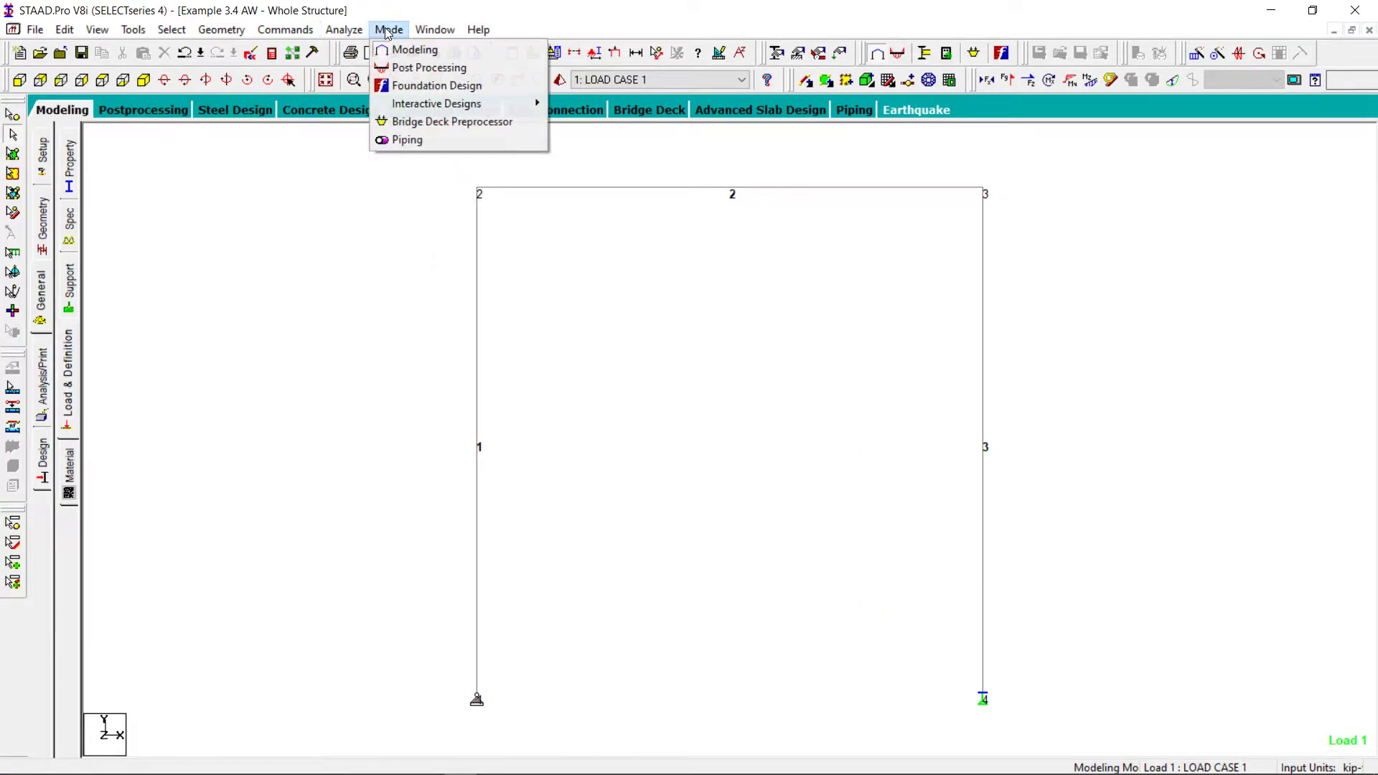
click(419, 67)
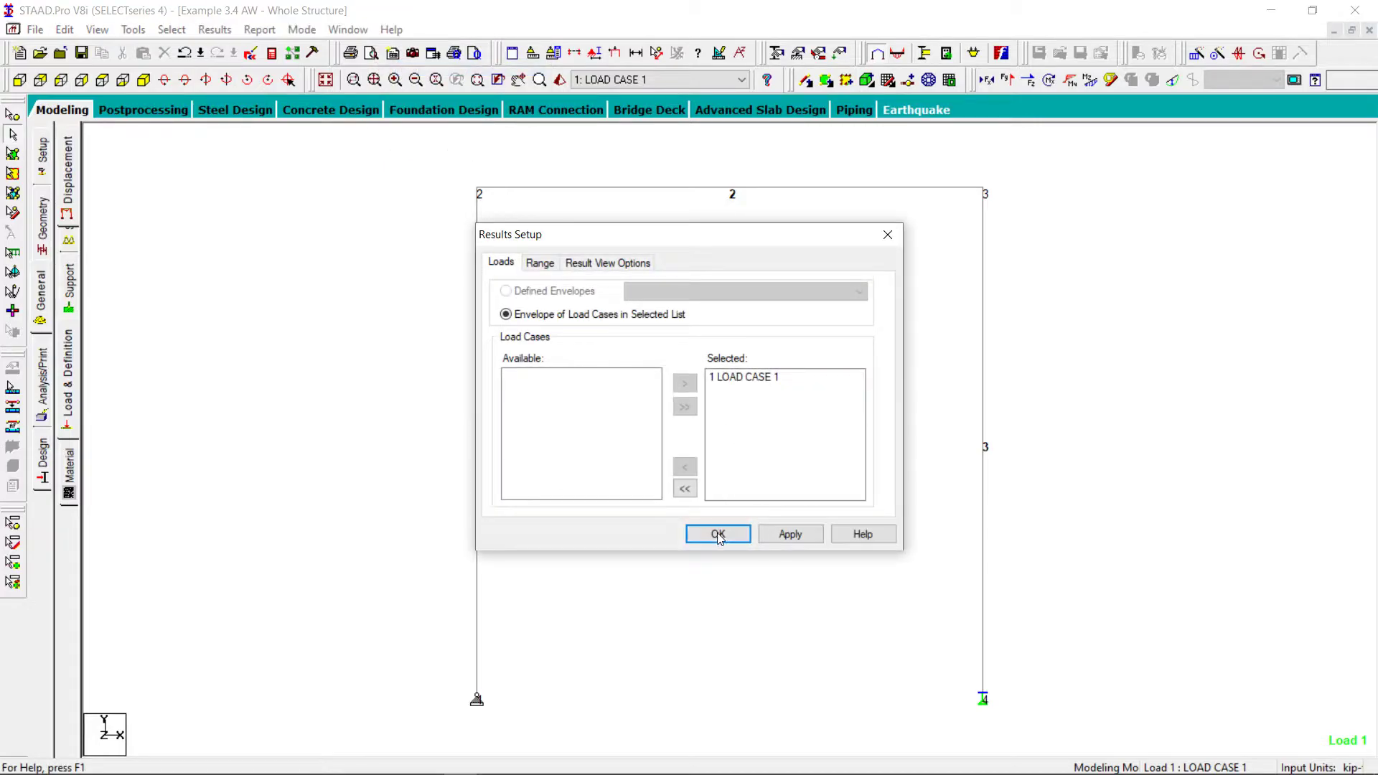
click(719, 535)
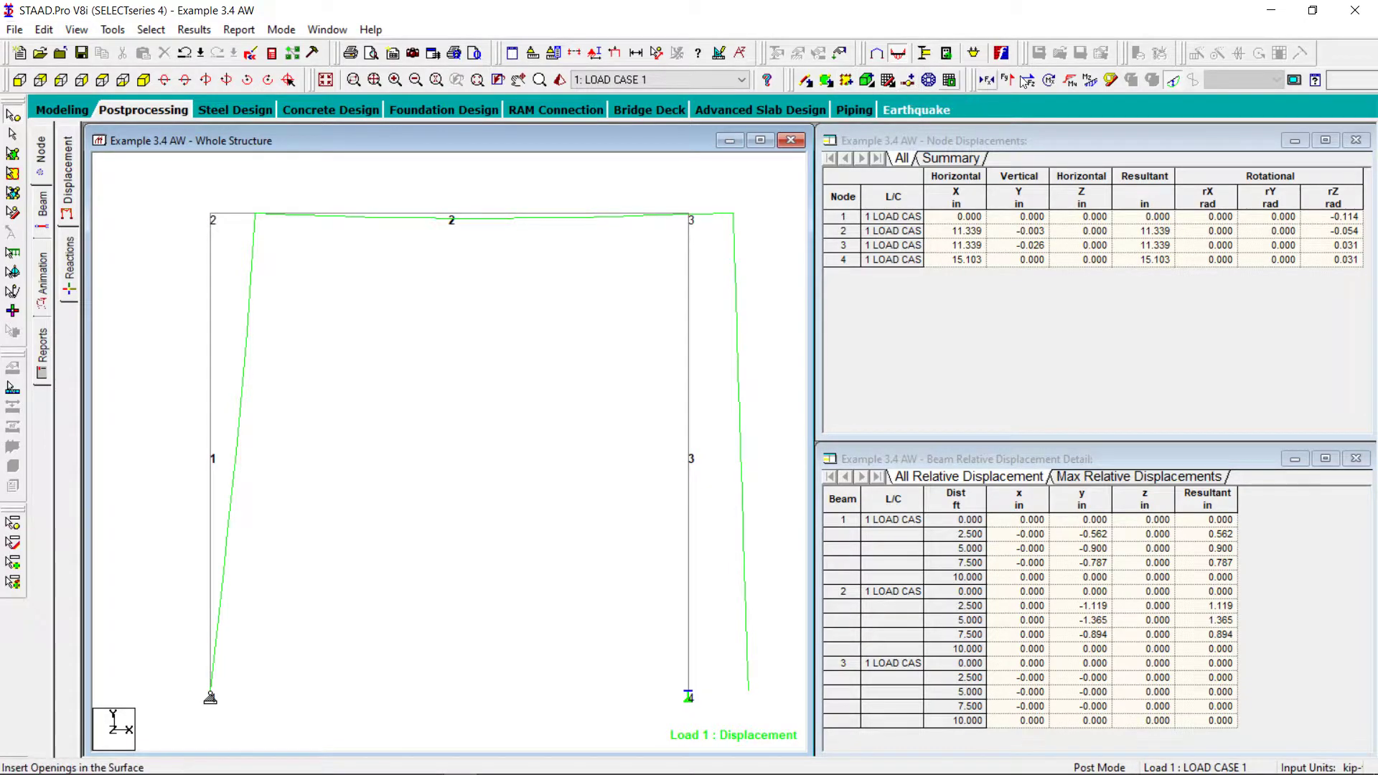
Hide the deflected shape and display the support reactions of the frame
click(1172, 83)
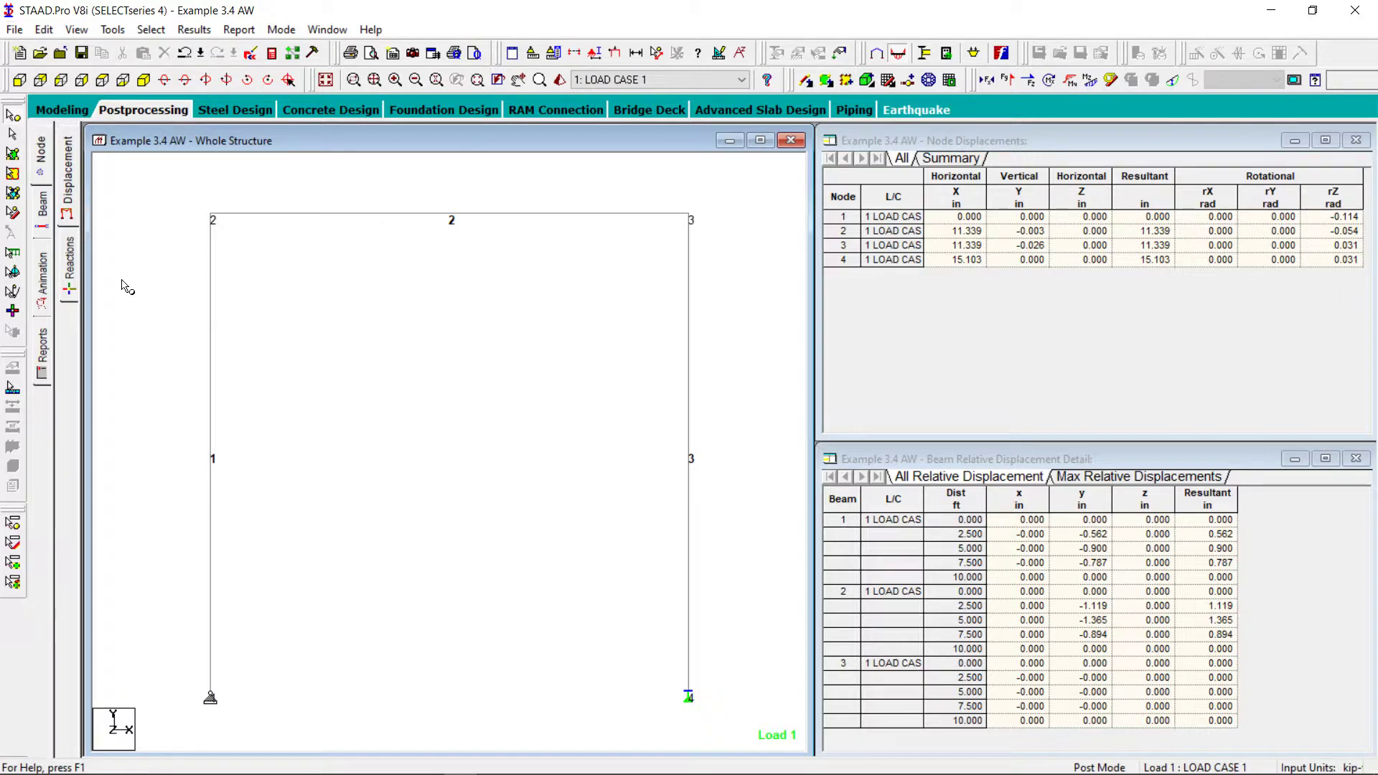
click(68, 259)
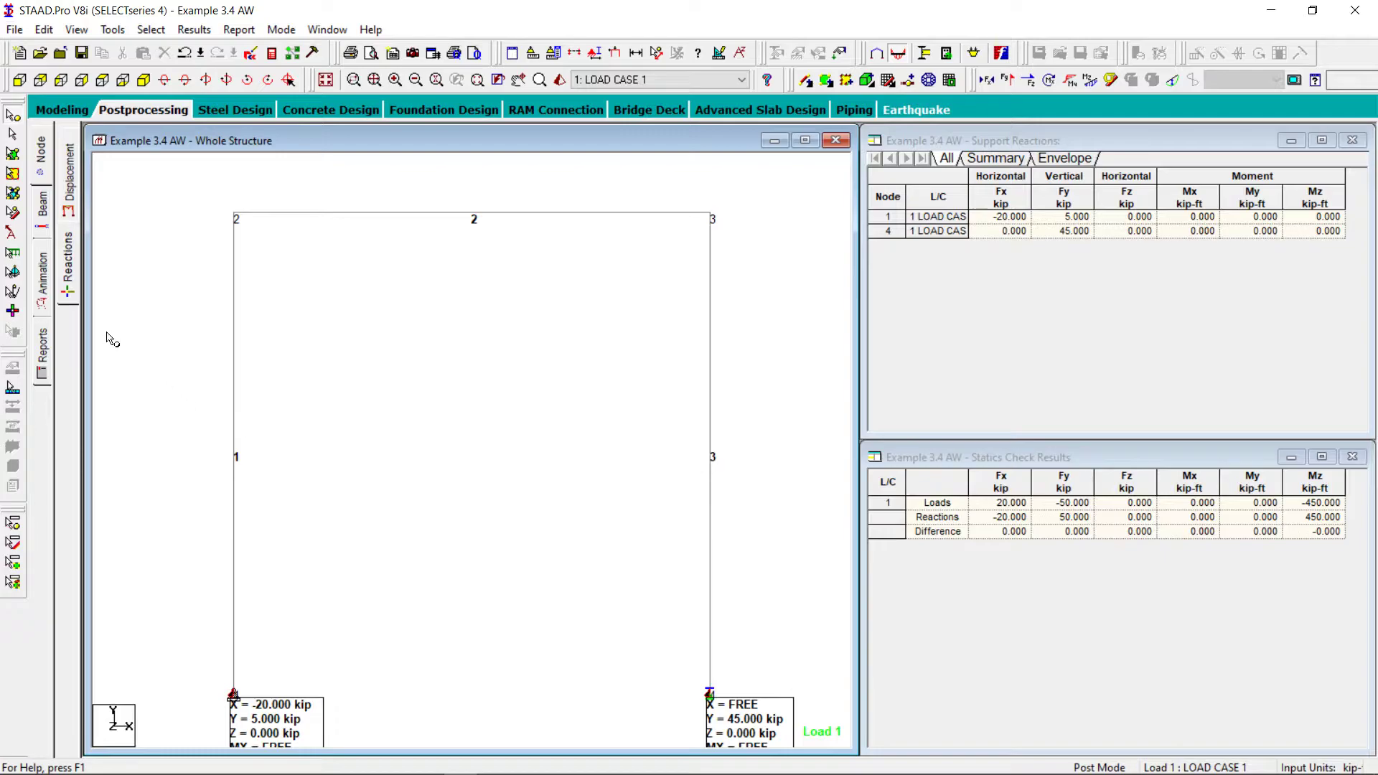
Display the beam force results without the bending moment diagram and select beam 1 to examine its end forces
click(43, 212)
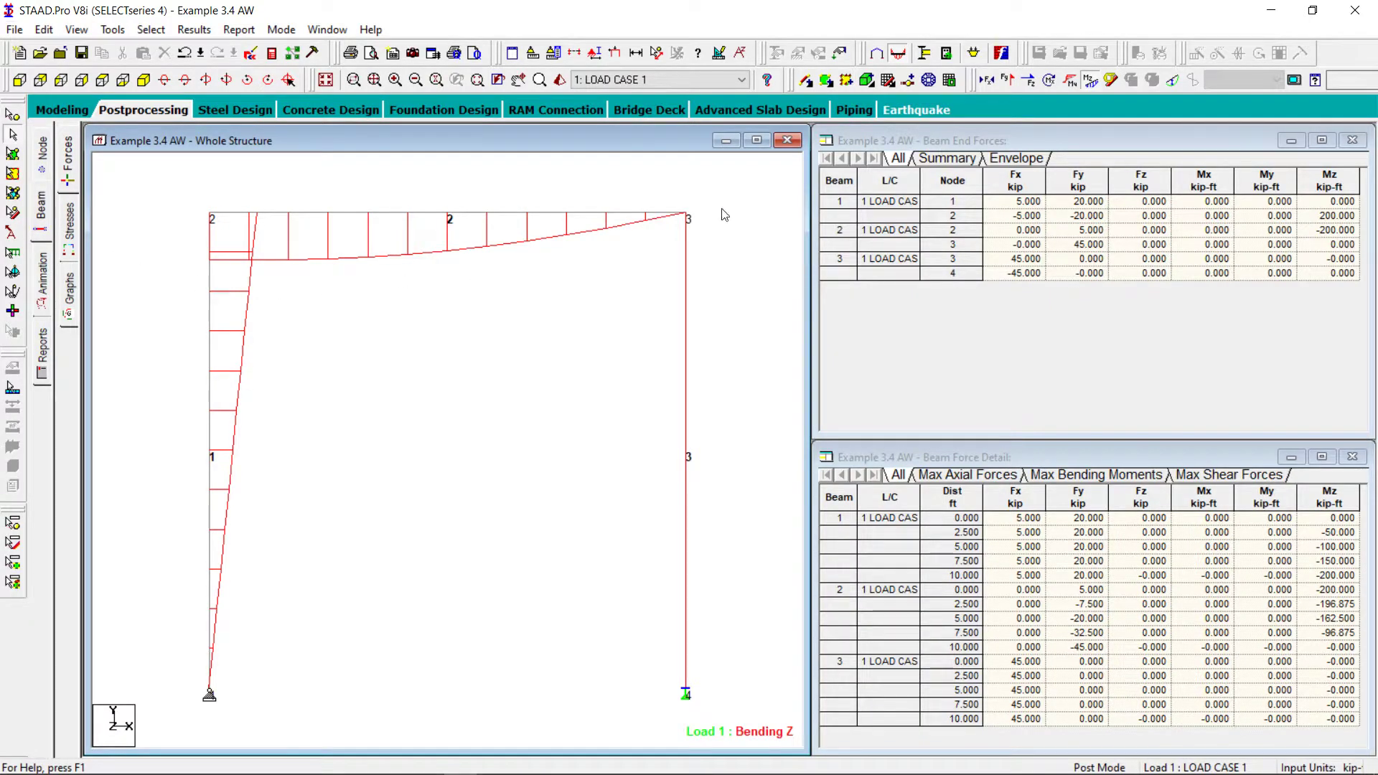
click(1090, 80)
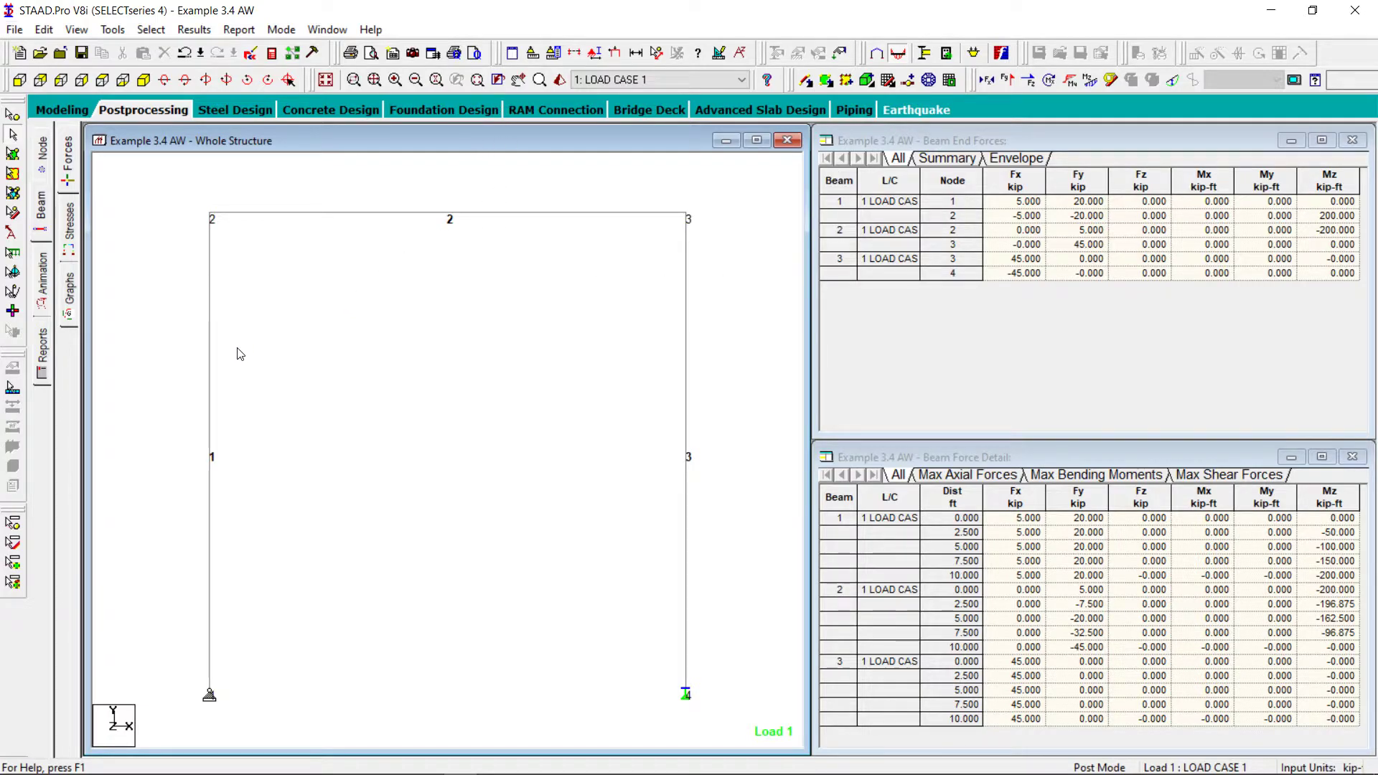
click(210, 359)
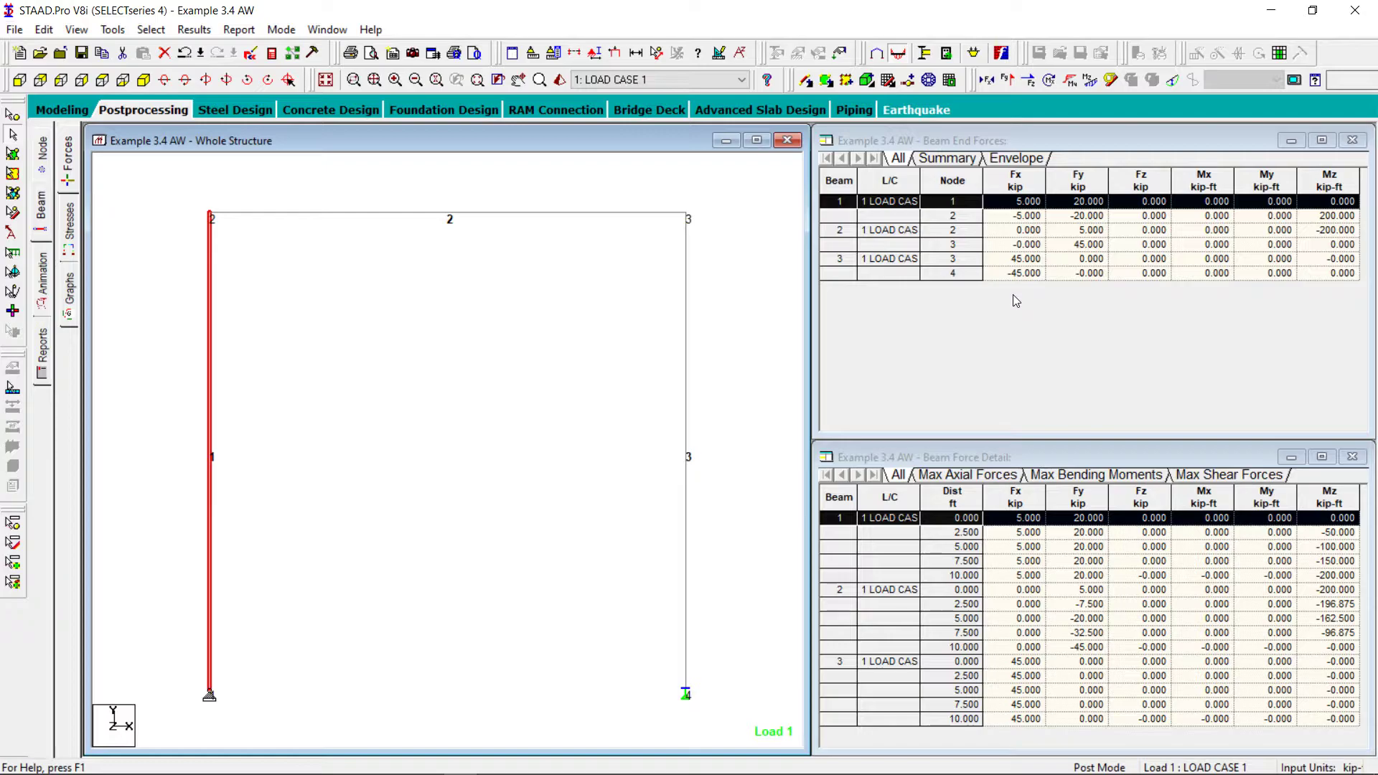
click(410, 379)
click(205, 610)
click(301, 326)
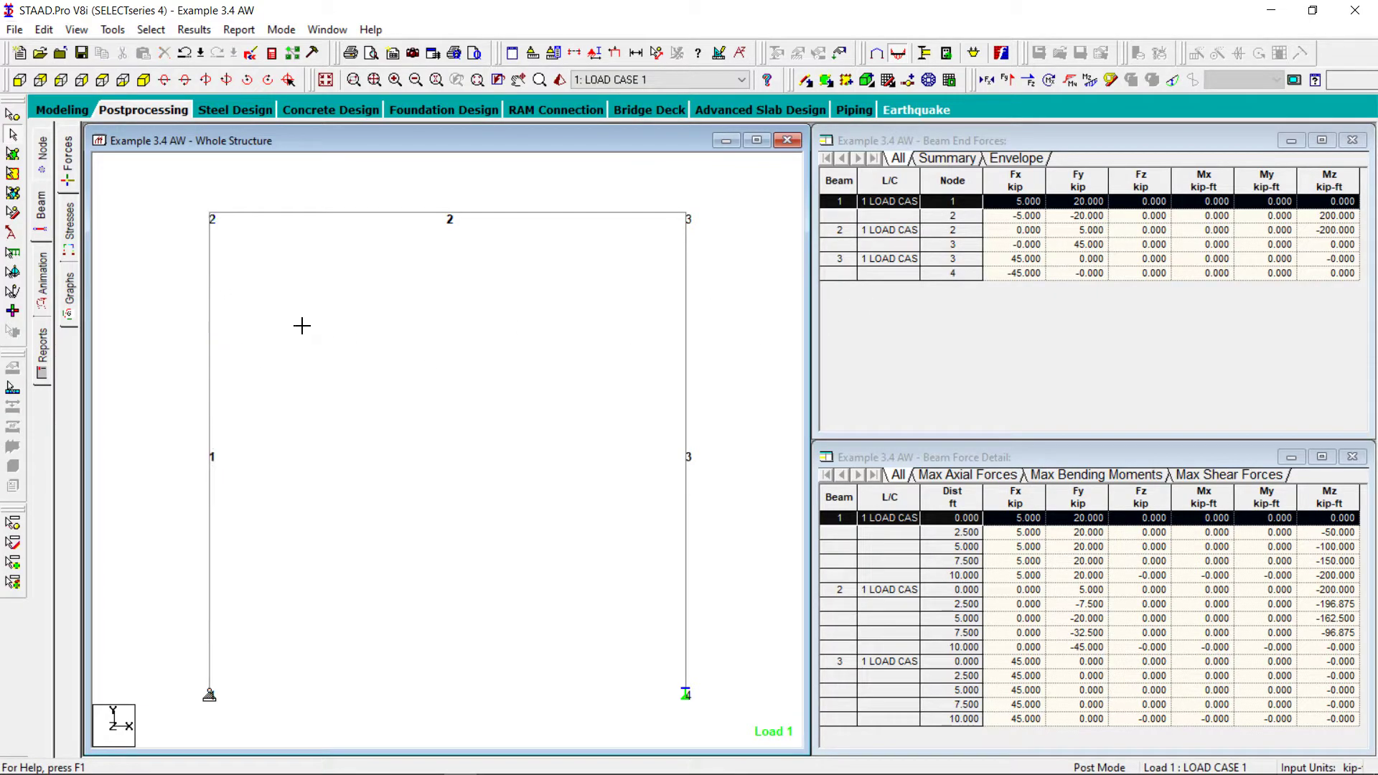
click(210, 400)
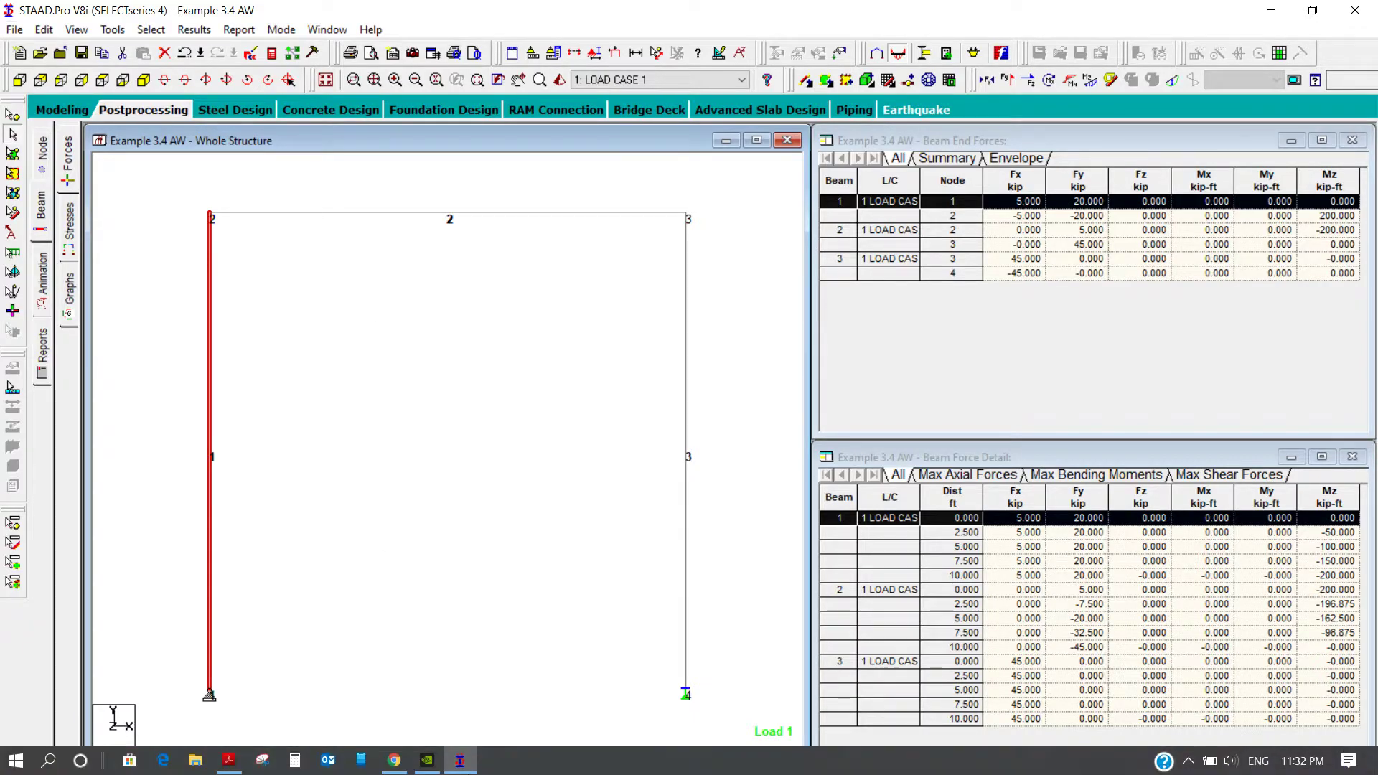
Switch to the textbook PDF in Adobe Acrobat Reader and review the worked solution through Figure 3.18 for member 12
click(230, 762)
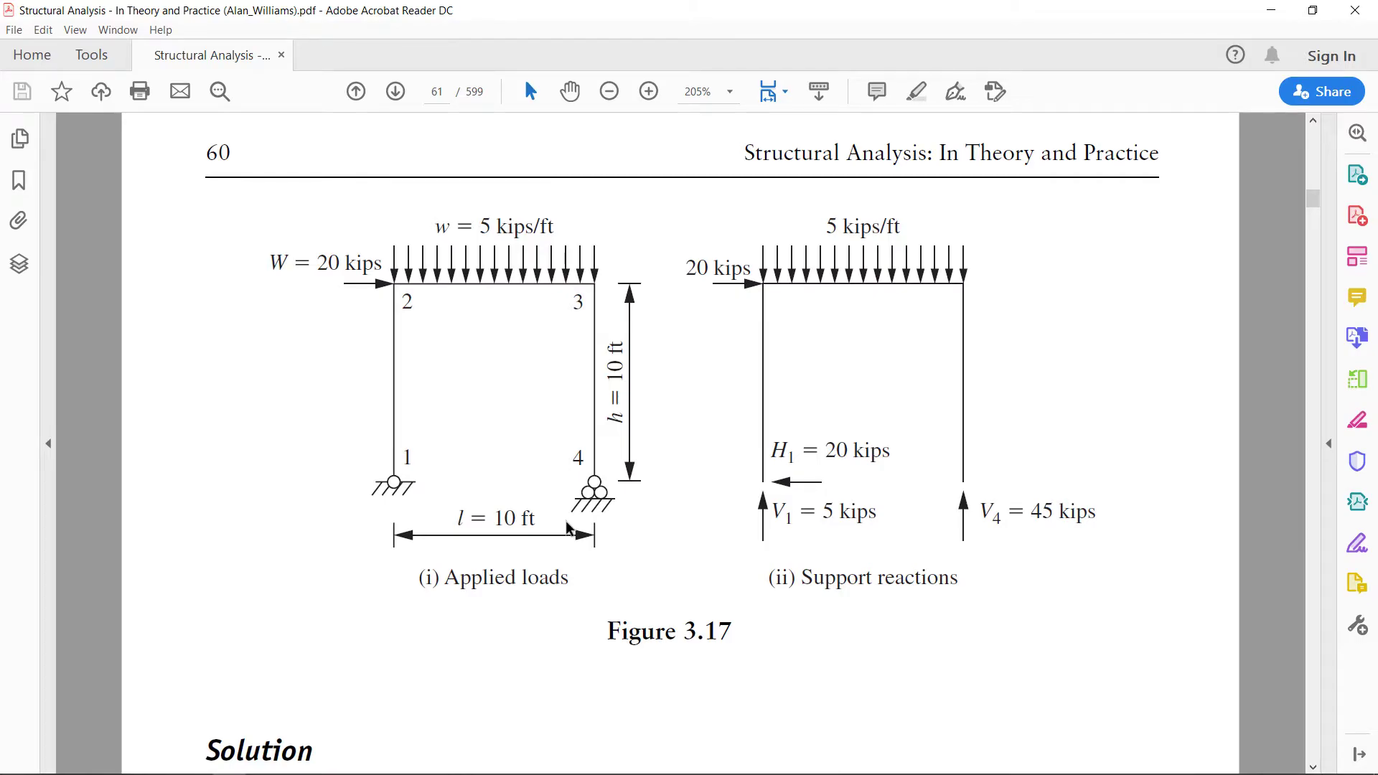
scroll(567, 528, down, 2)
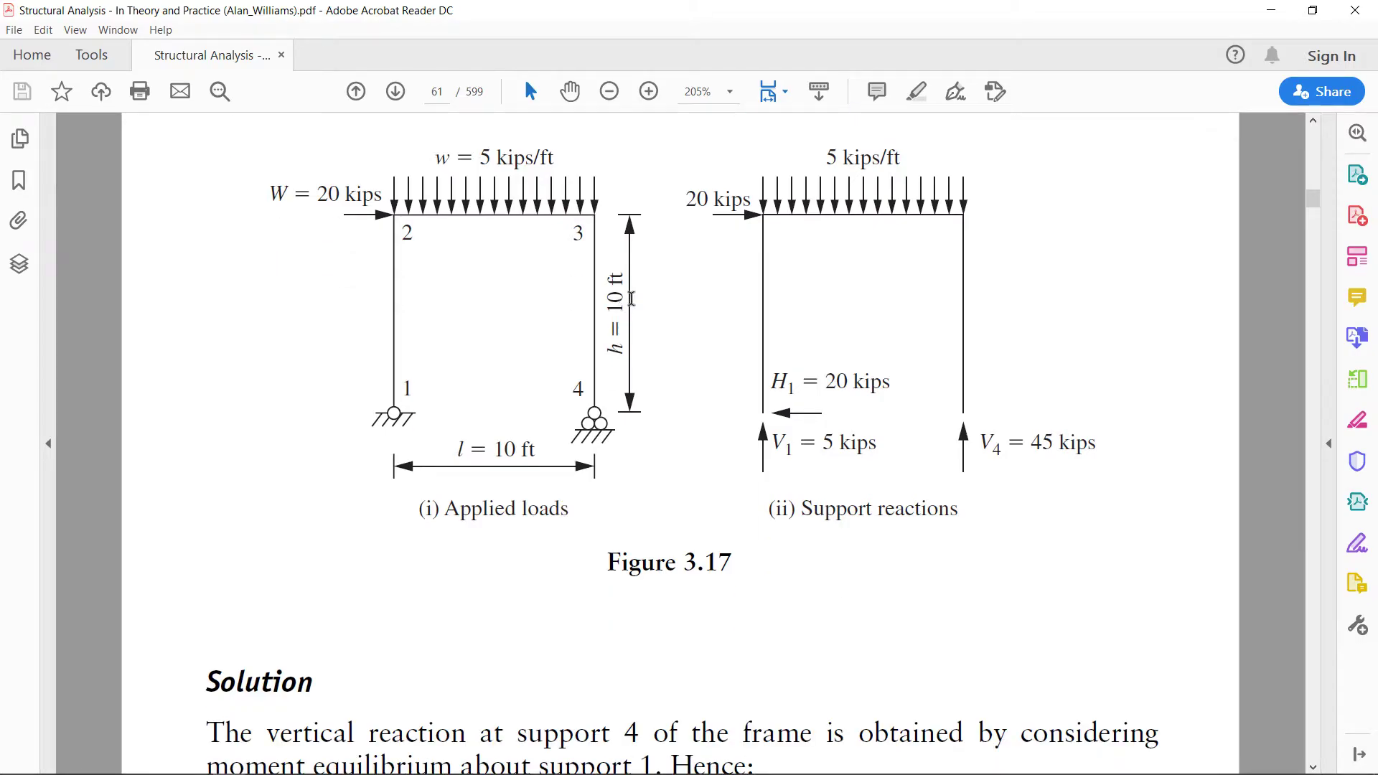
scroll(631, 297, down, 7)
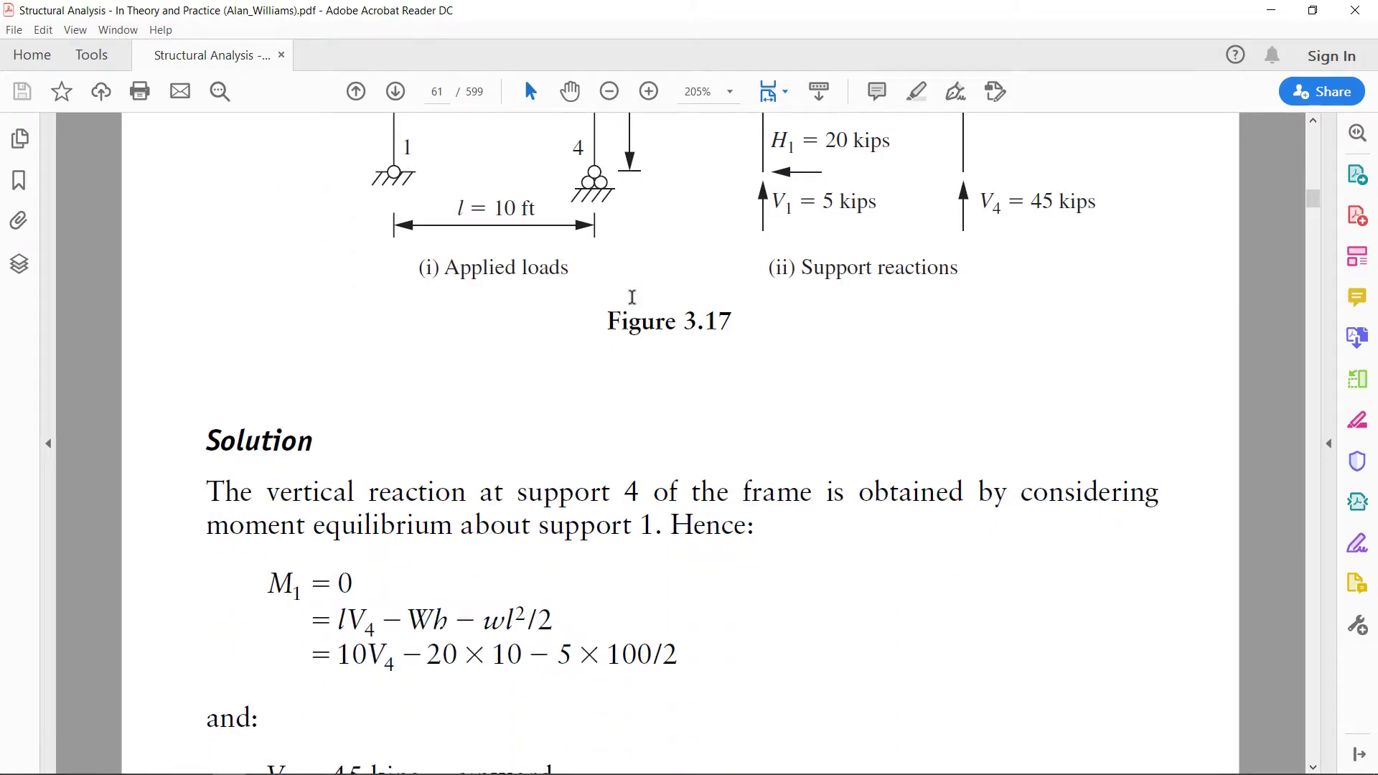
scroll(632, 297, down, 17)
scroll(633, 303, down, 15)
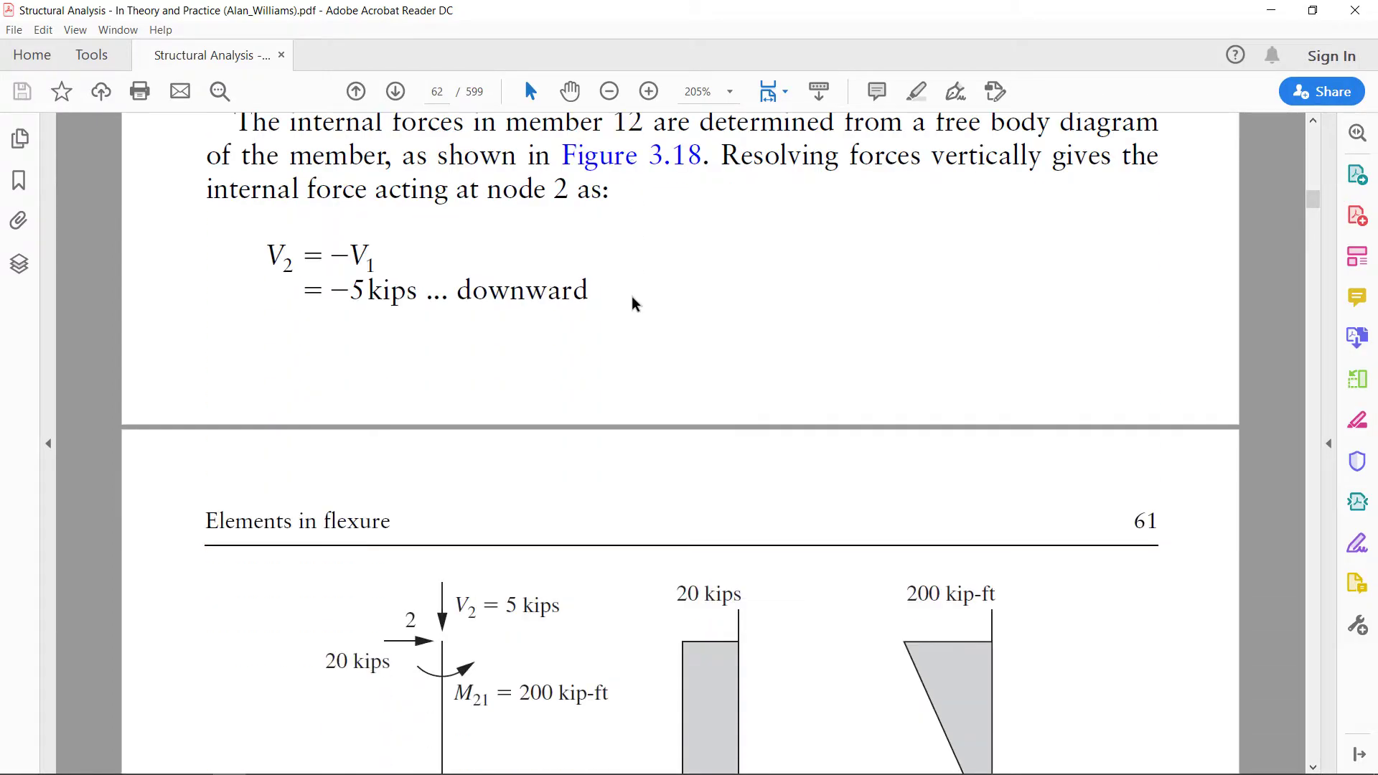
scroll(633, 303, down, 8)
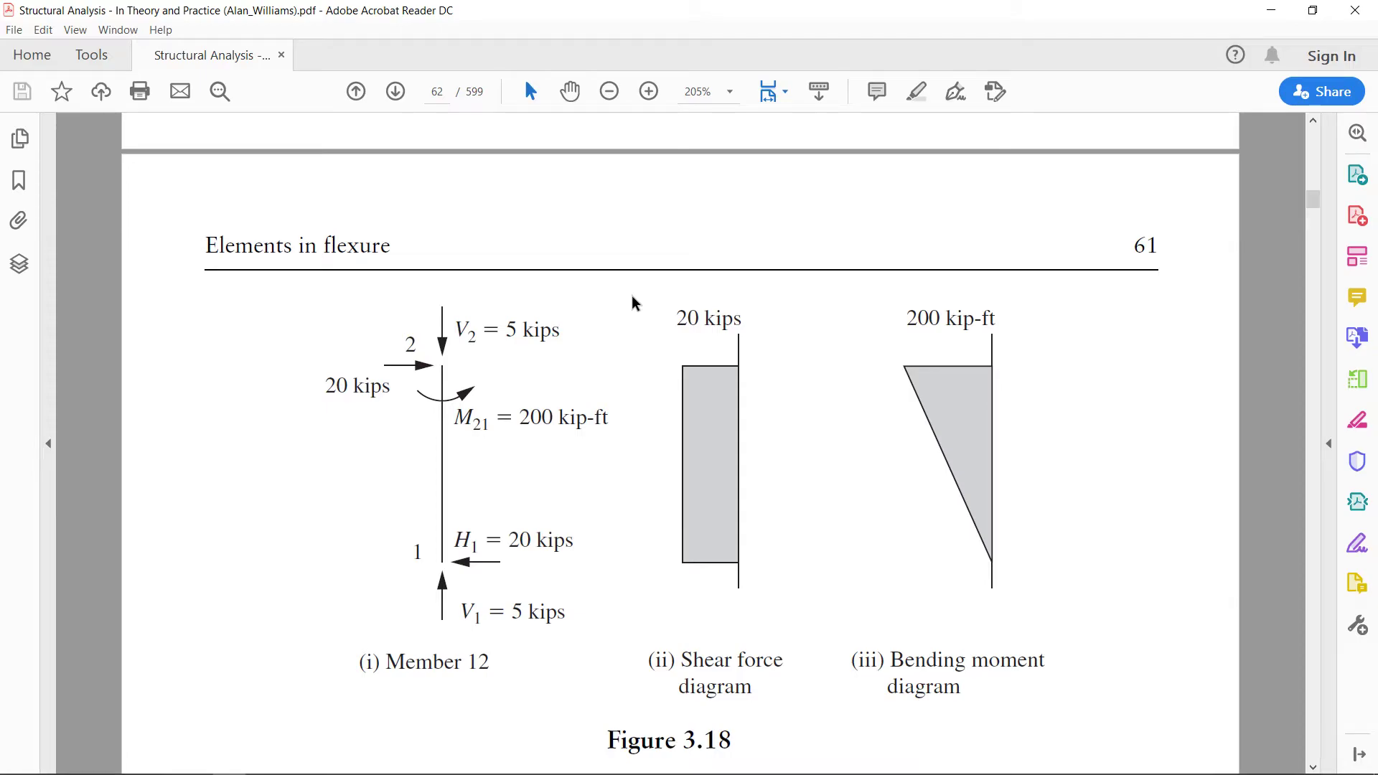
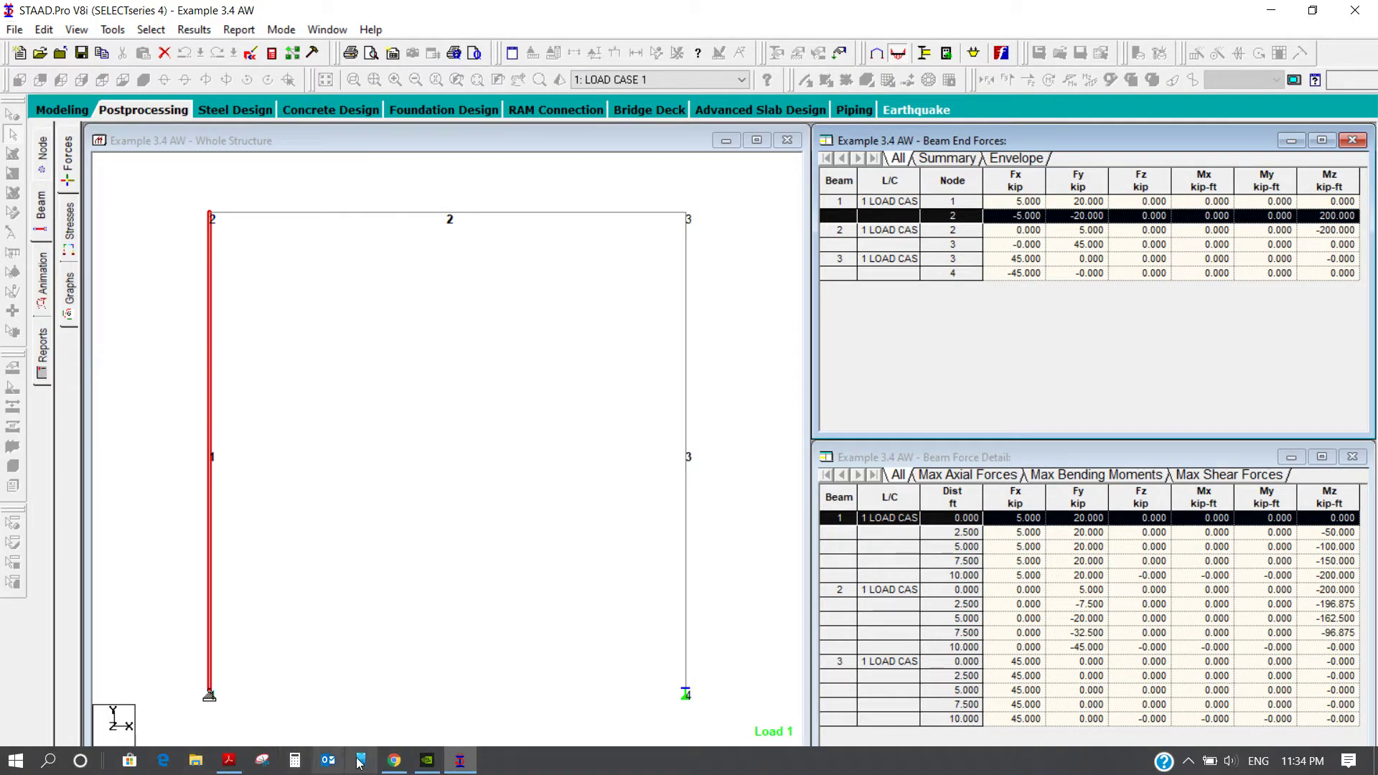
Check Figure 3.18 in the textbook PDF, return to STAAD.Pro and show only beam 1 in the structure view
click(237, 759)
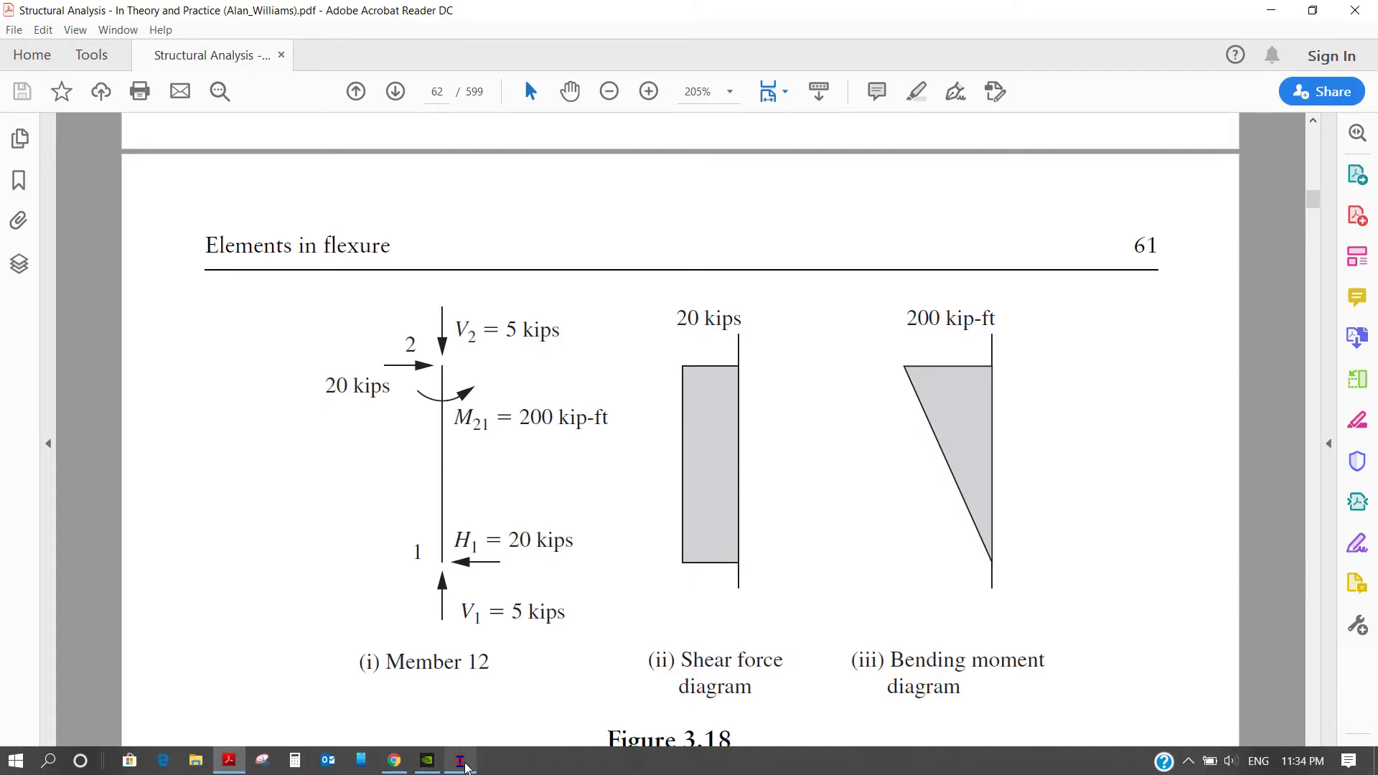
click(467, 765)
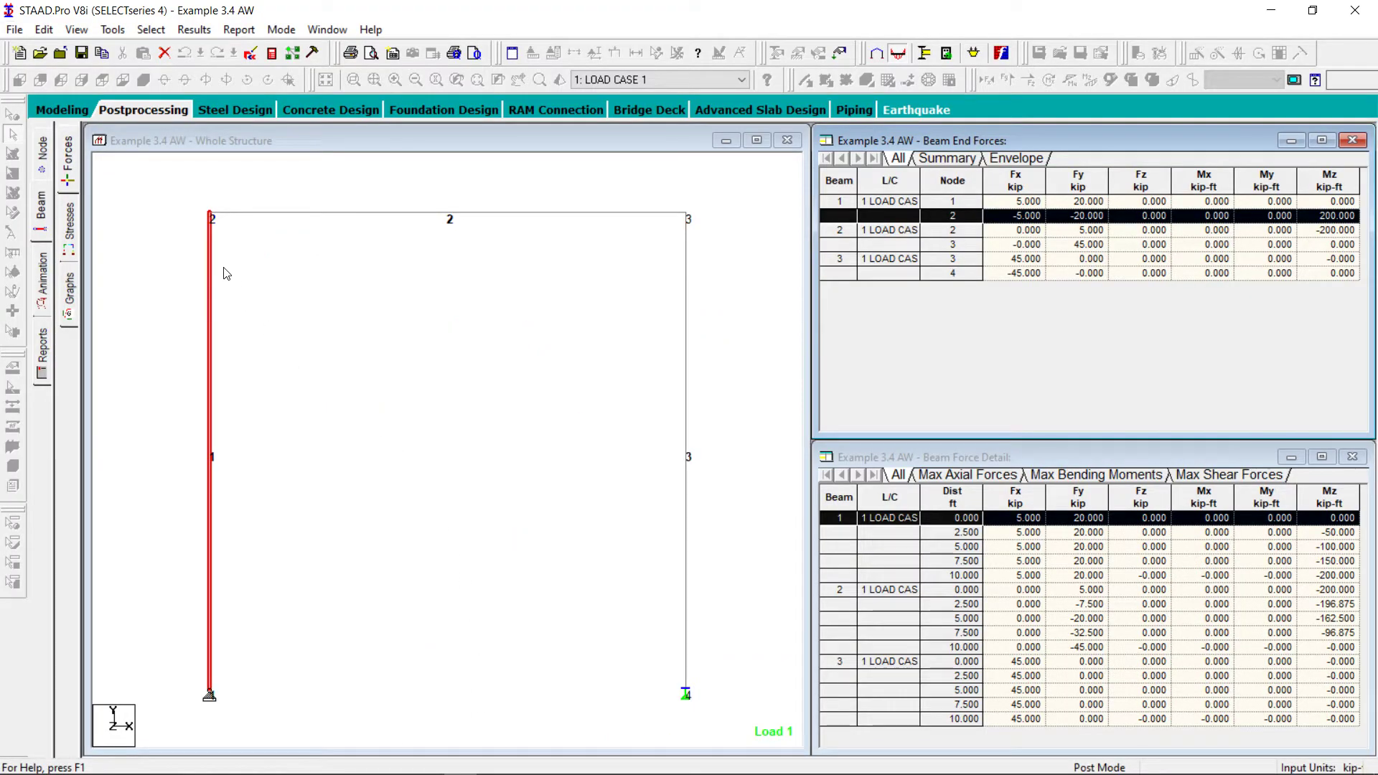
click(75, 30)
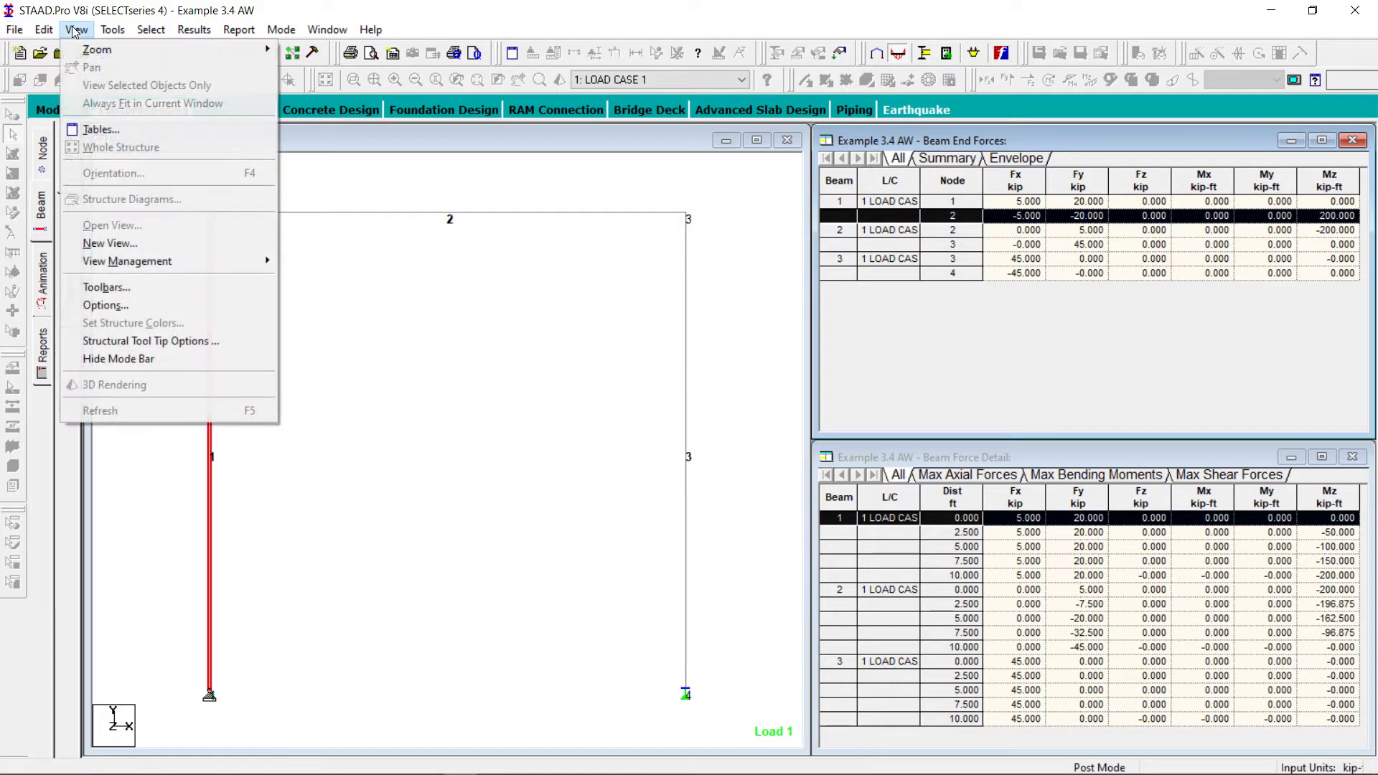
click(357, 295)
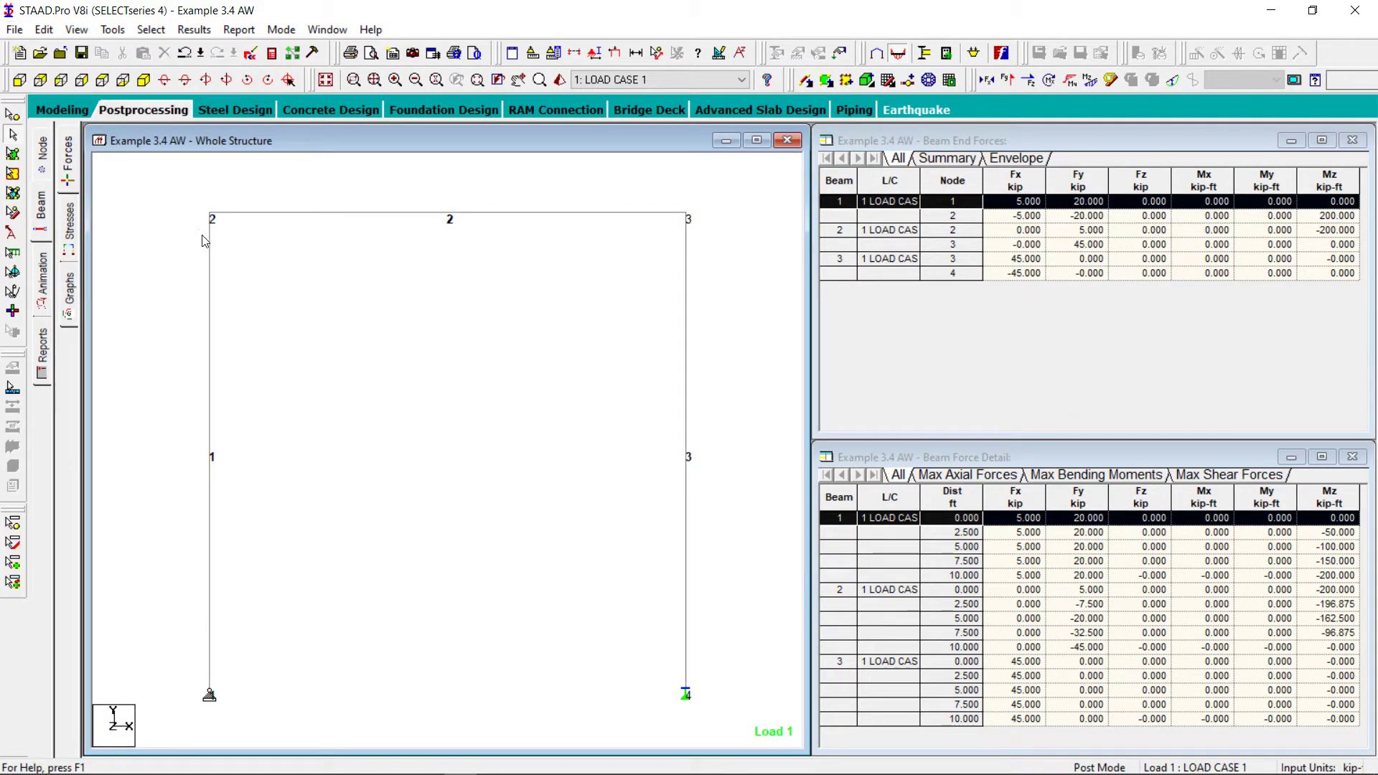
click(210, 240)
click(76, 29)
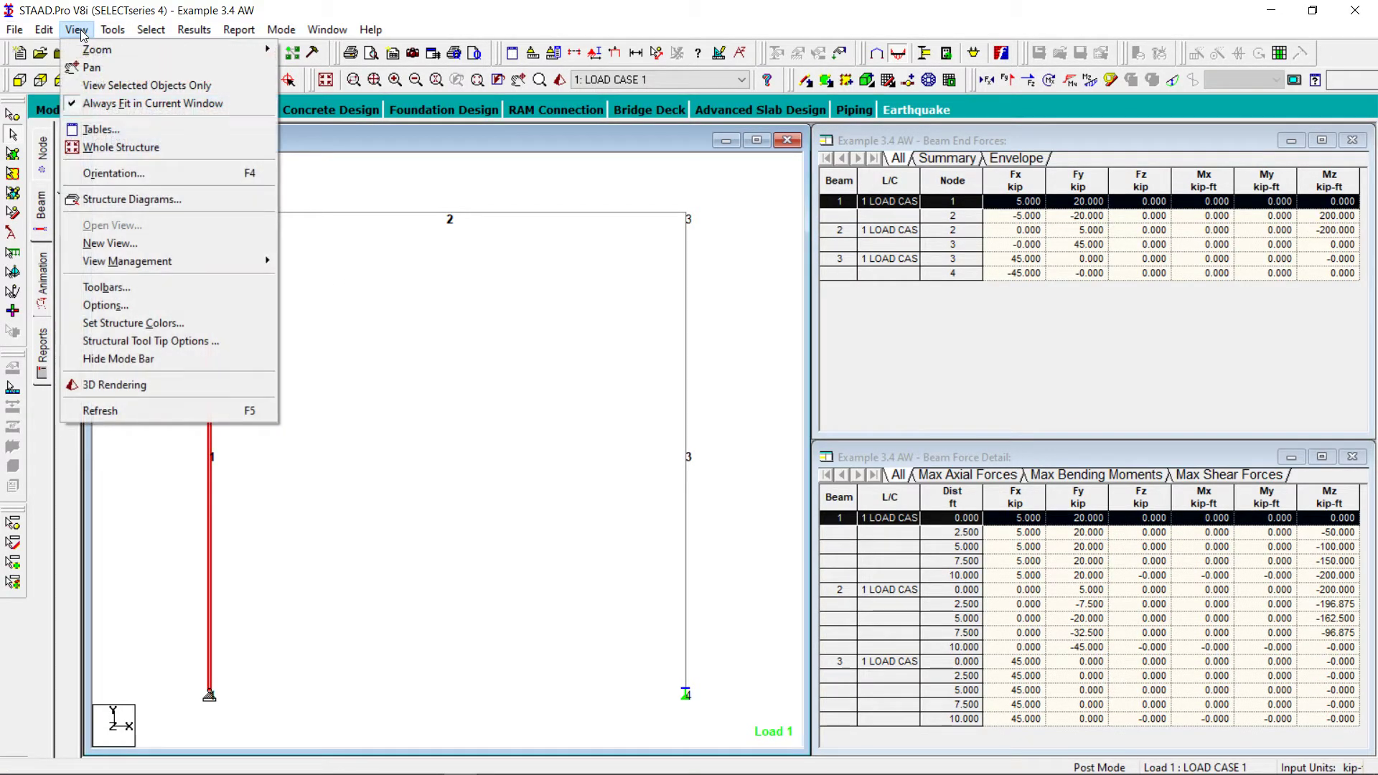
click(147, 86)
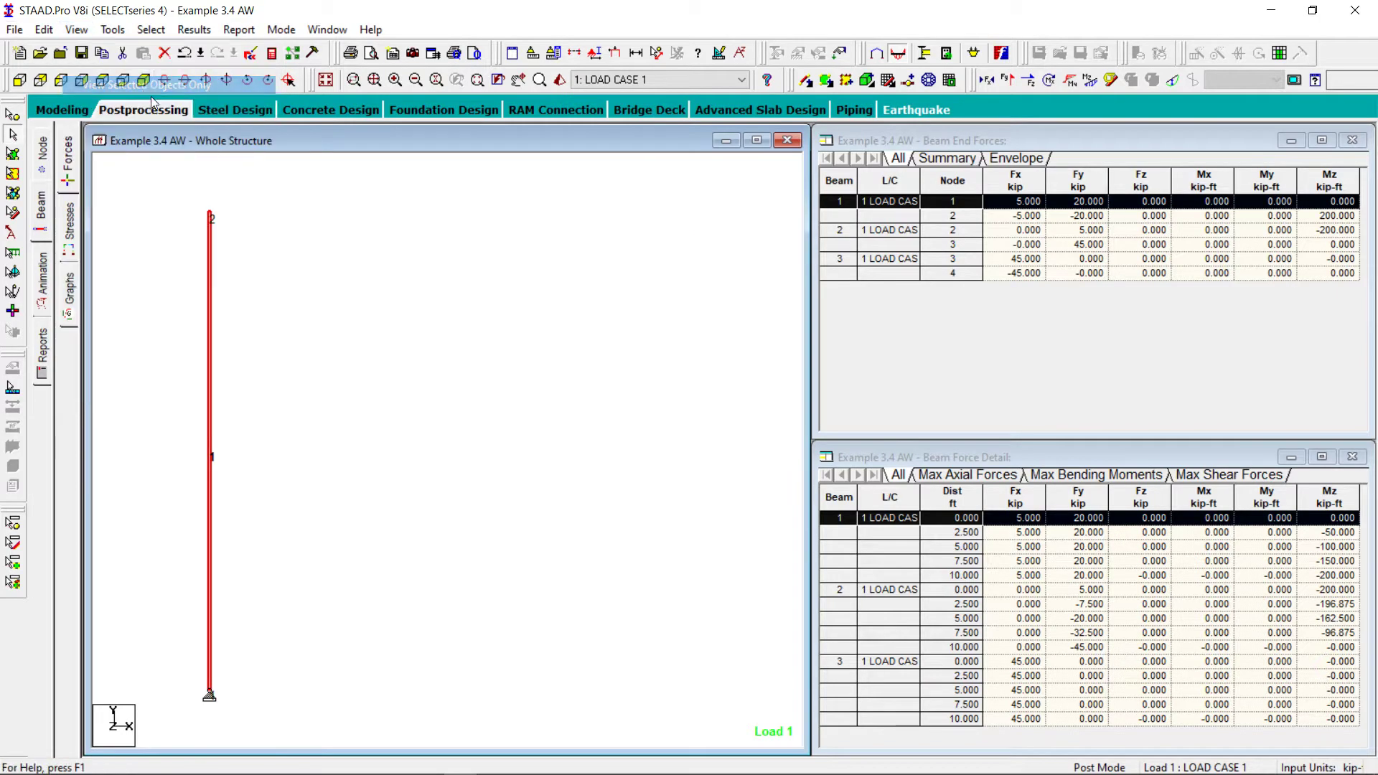
click(399, 349)
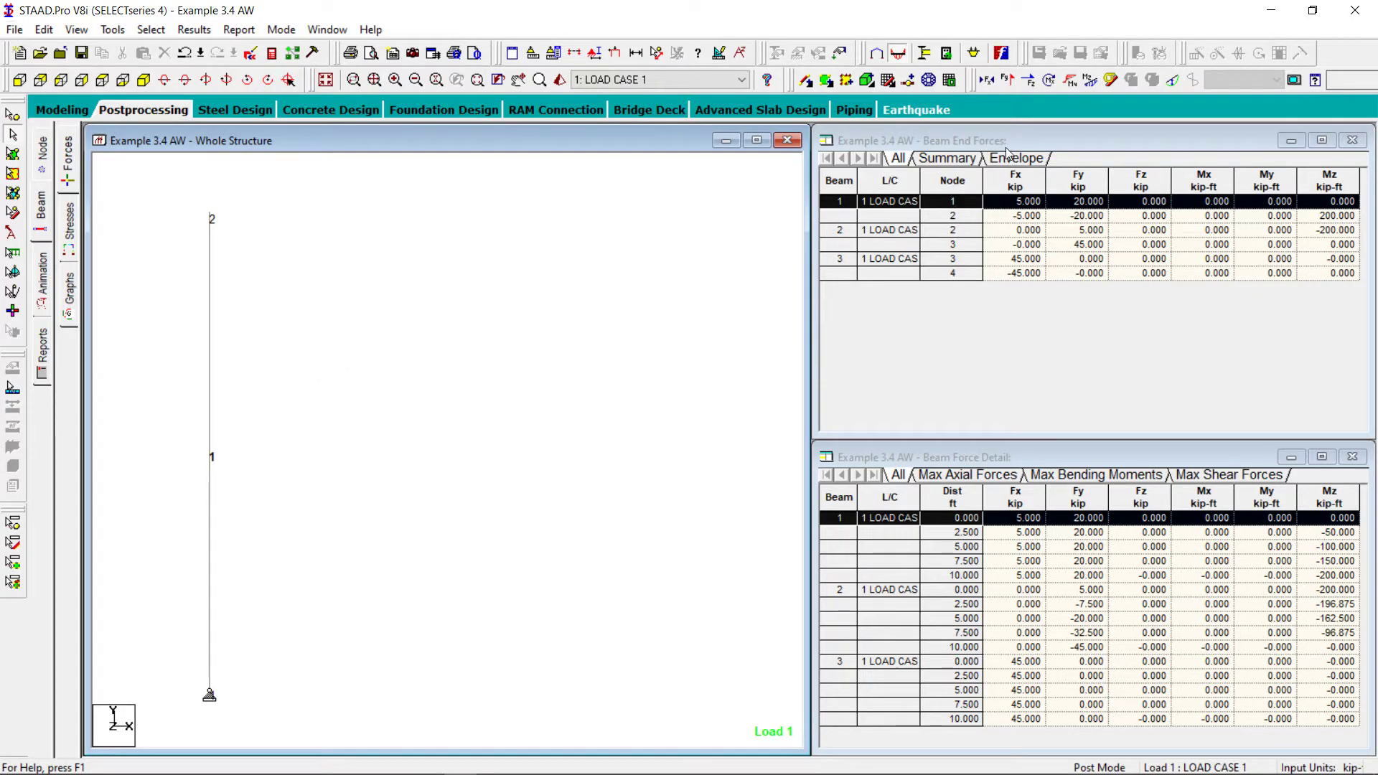
Display the Shear Y diagram on beam 1 without the Shear Z diagram
click(1030, 83)
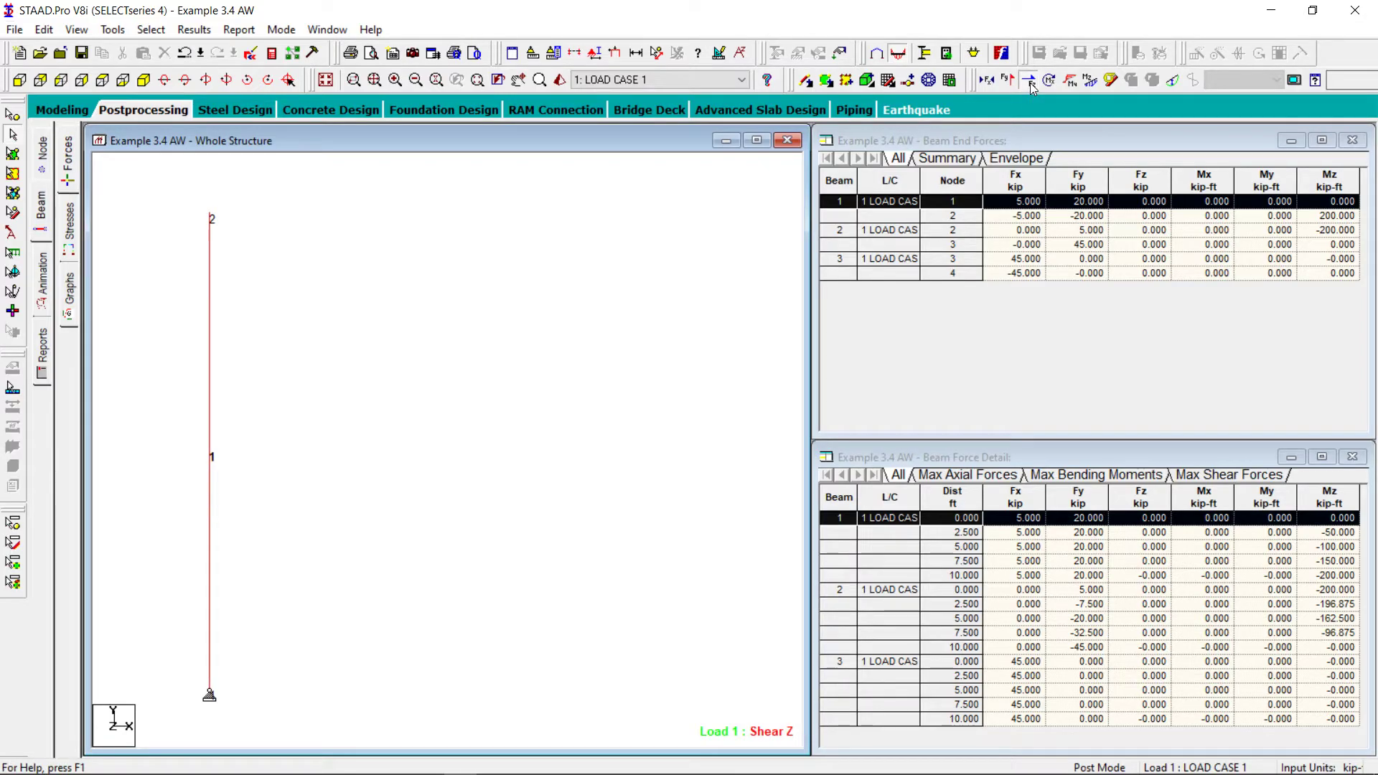
click(1030, 83)
click(1008, 81)
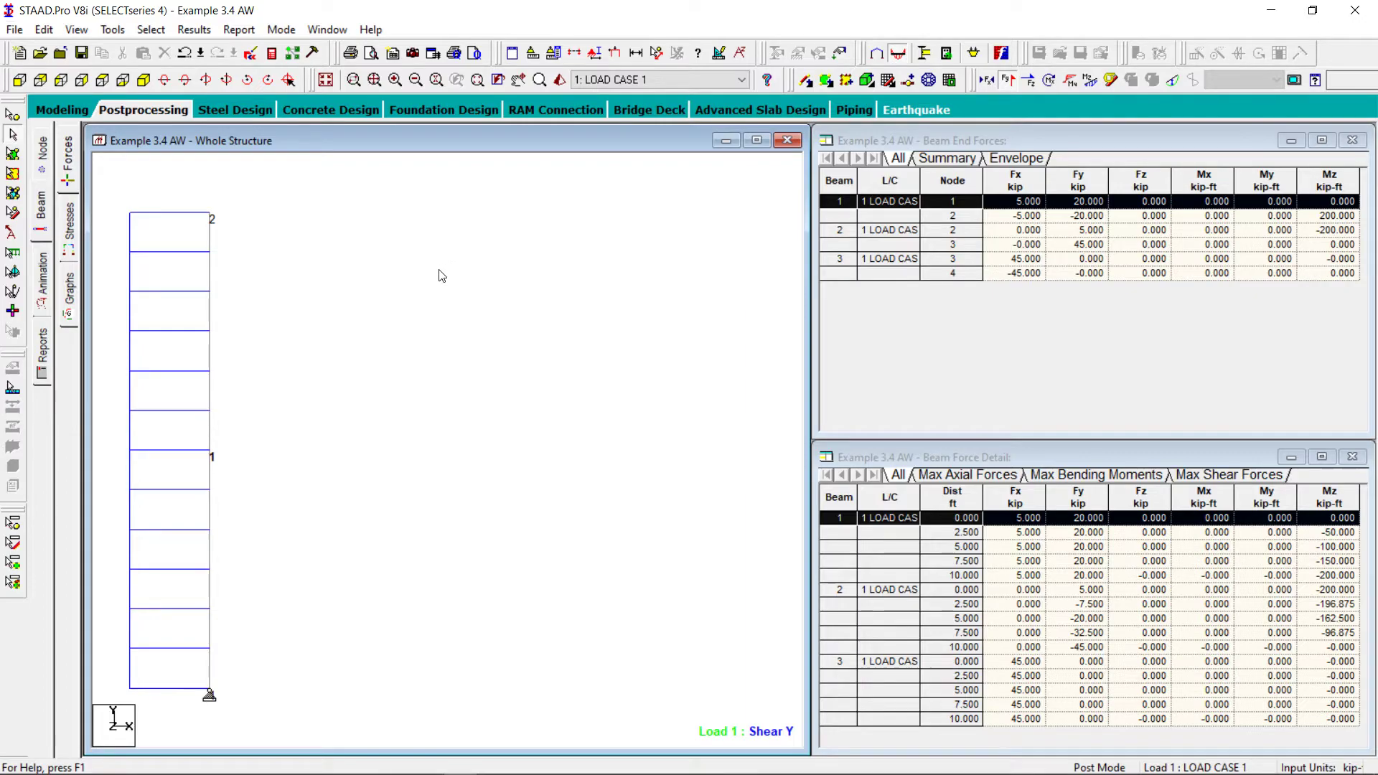
Annotate the shear force values at the ends of beam 1
click(193, 32)
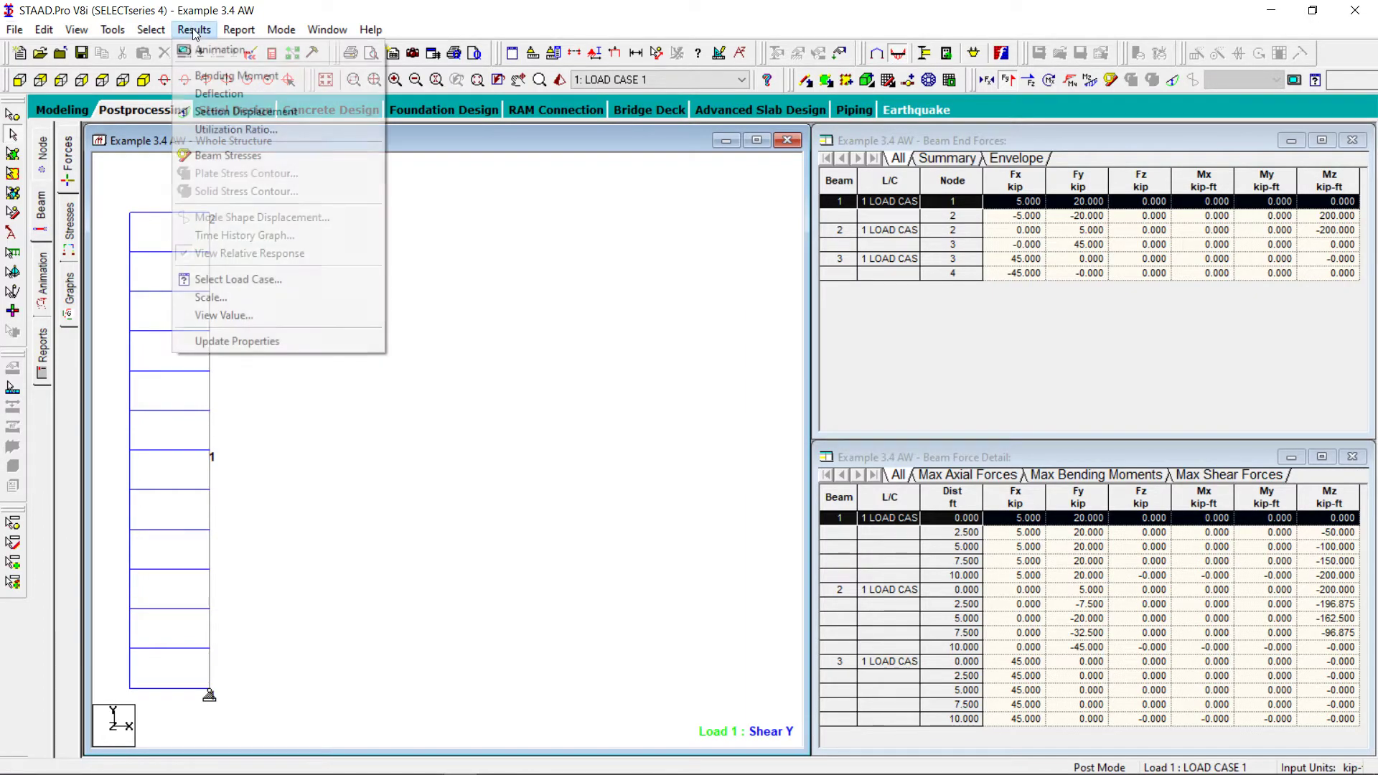
click(256, 314)
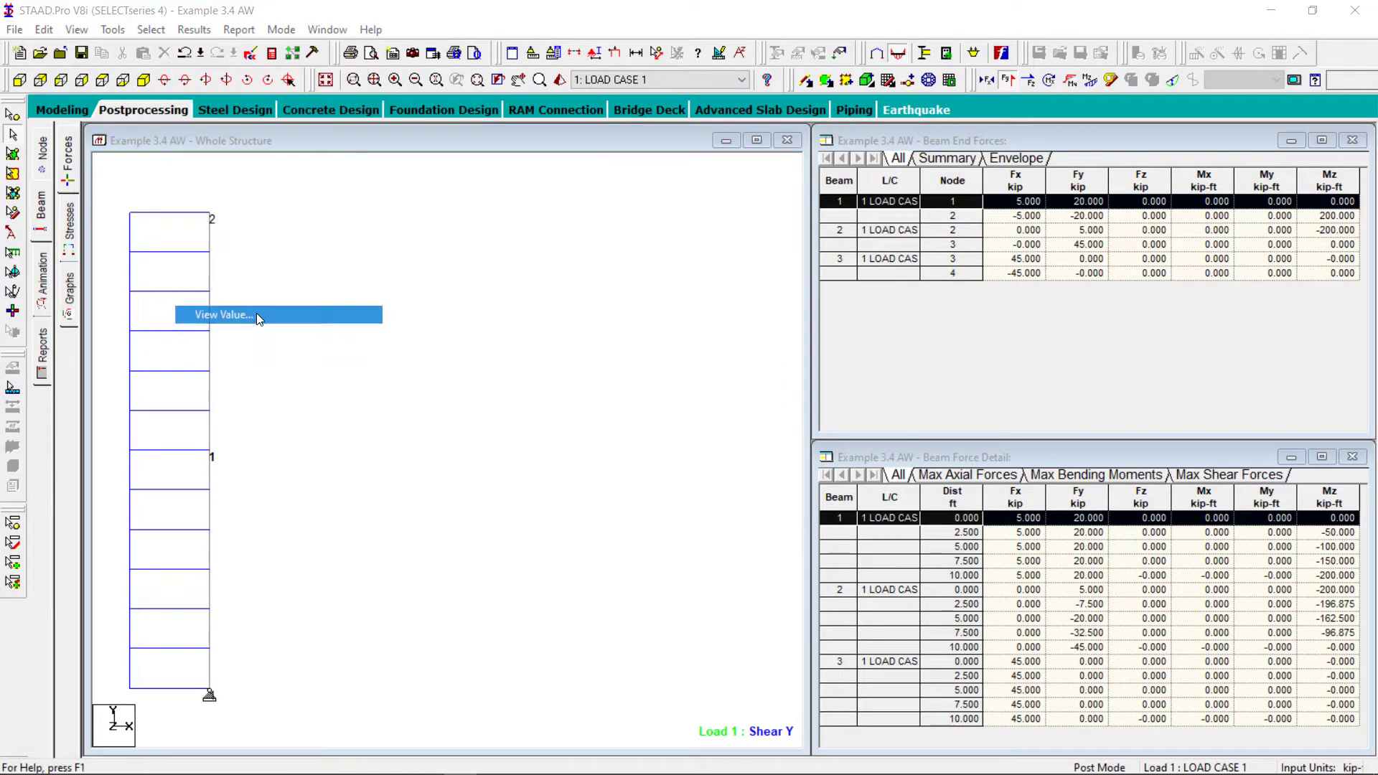
click(618, 258)
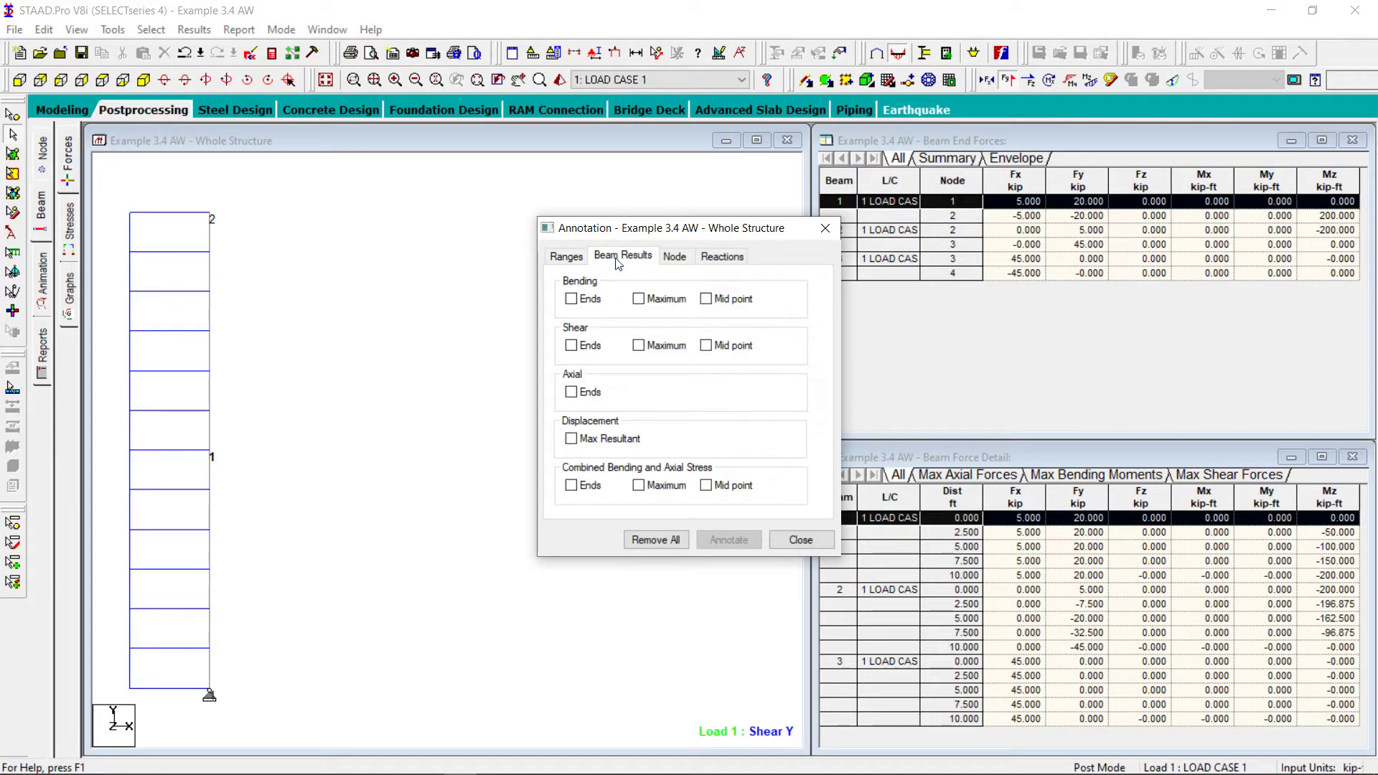
click(571, 346)
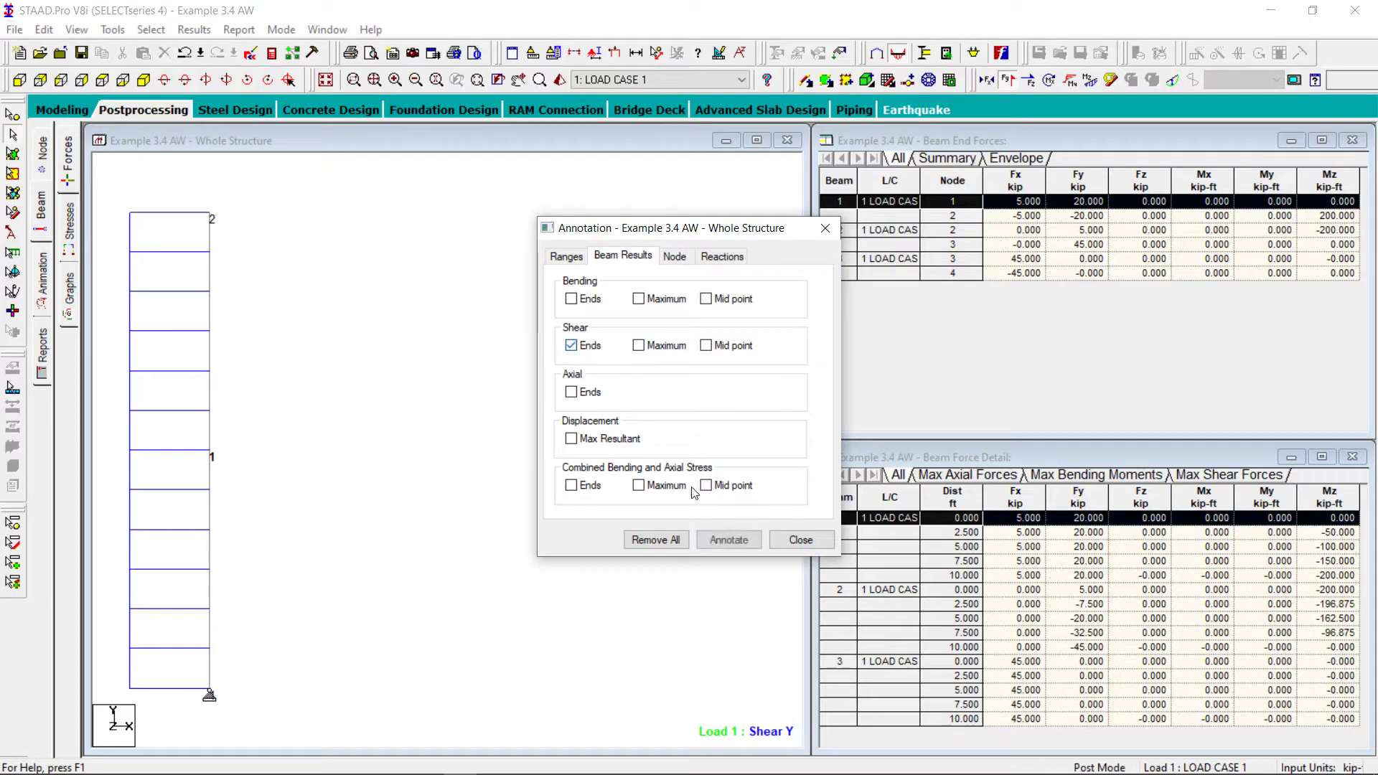
click(723, 542)
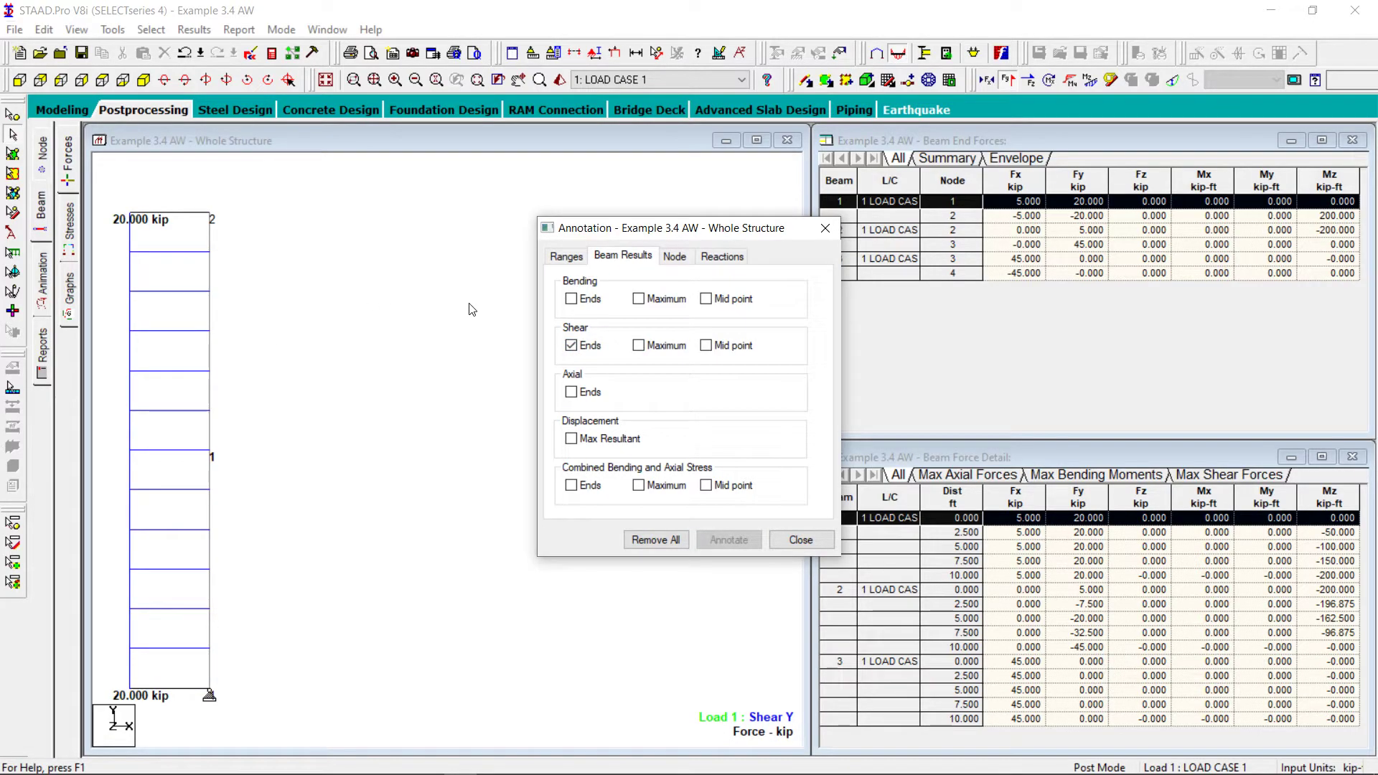
click(797, 540)
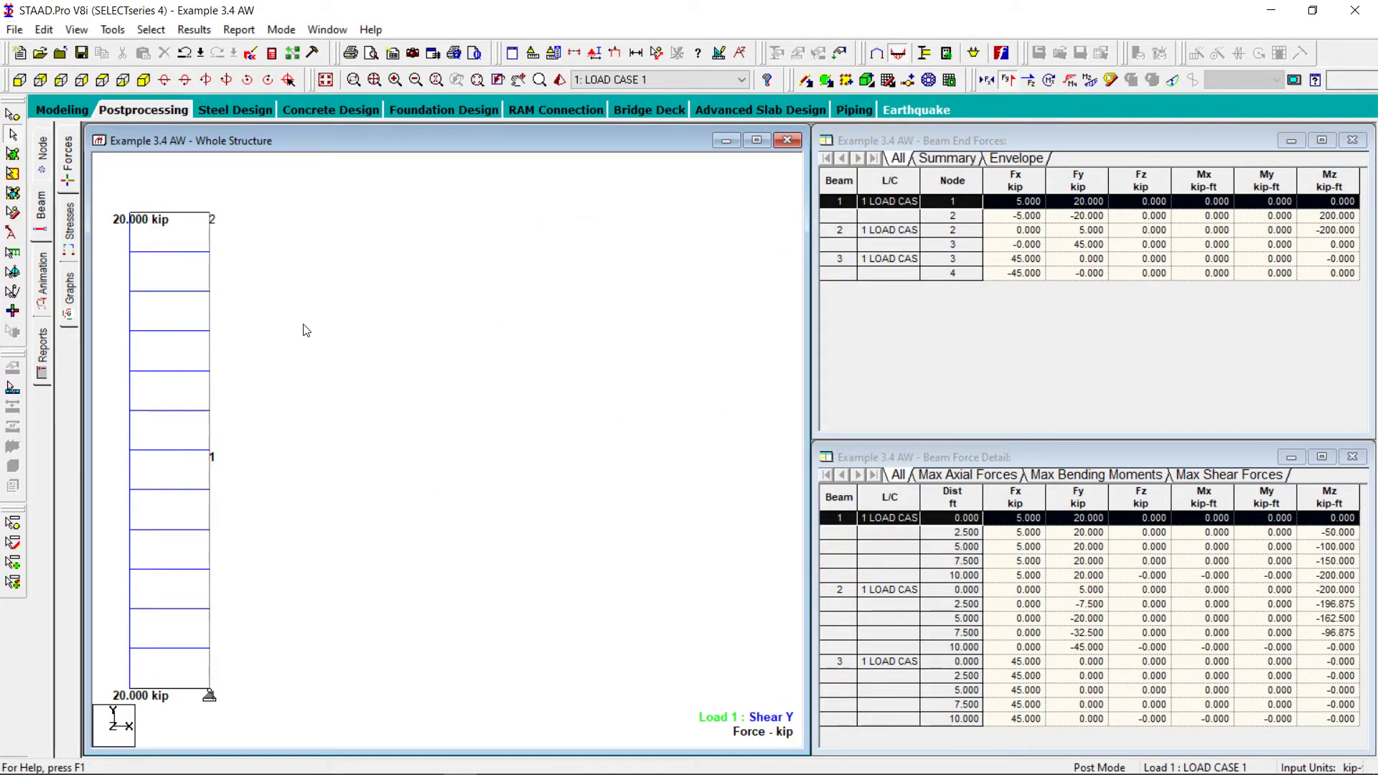
Compare beam 1's shear diagram with the member 12 shear force diagram in the textbook PDF, and return to STAAD.Pro
click(519, 79)
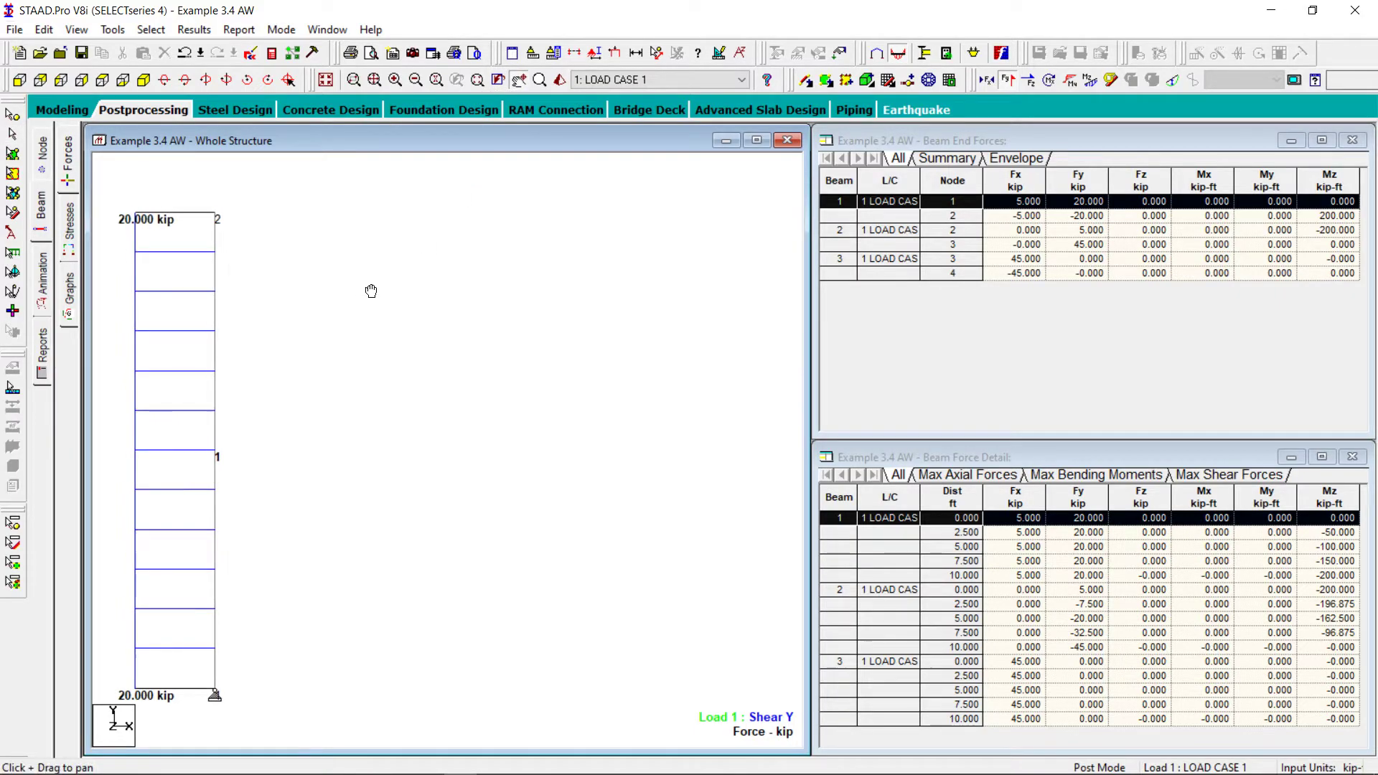
drag(368, 292, 514, 292)
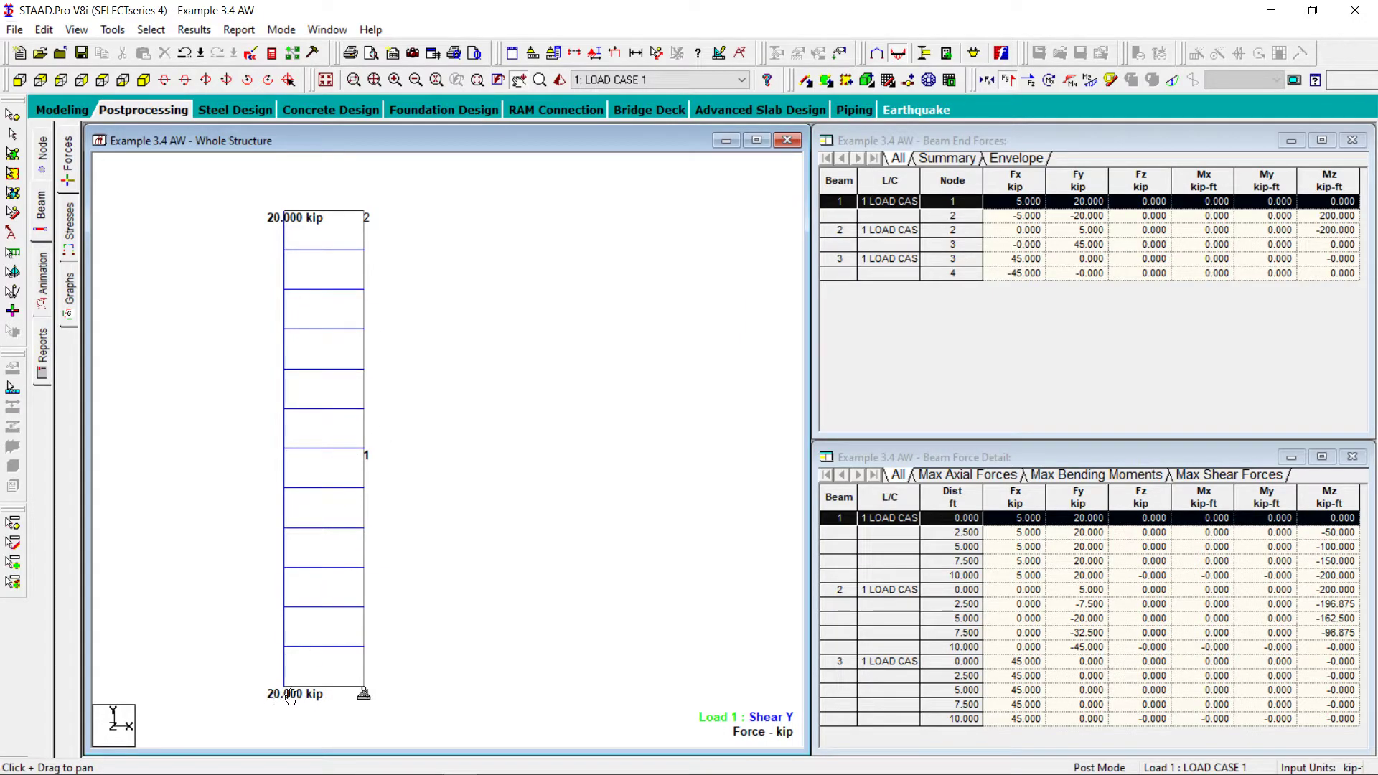
mouse_move(309, 767)
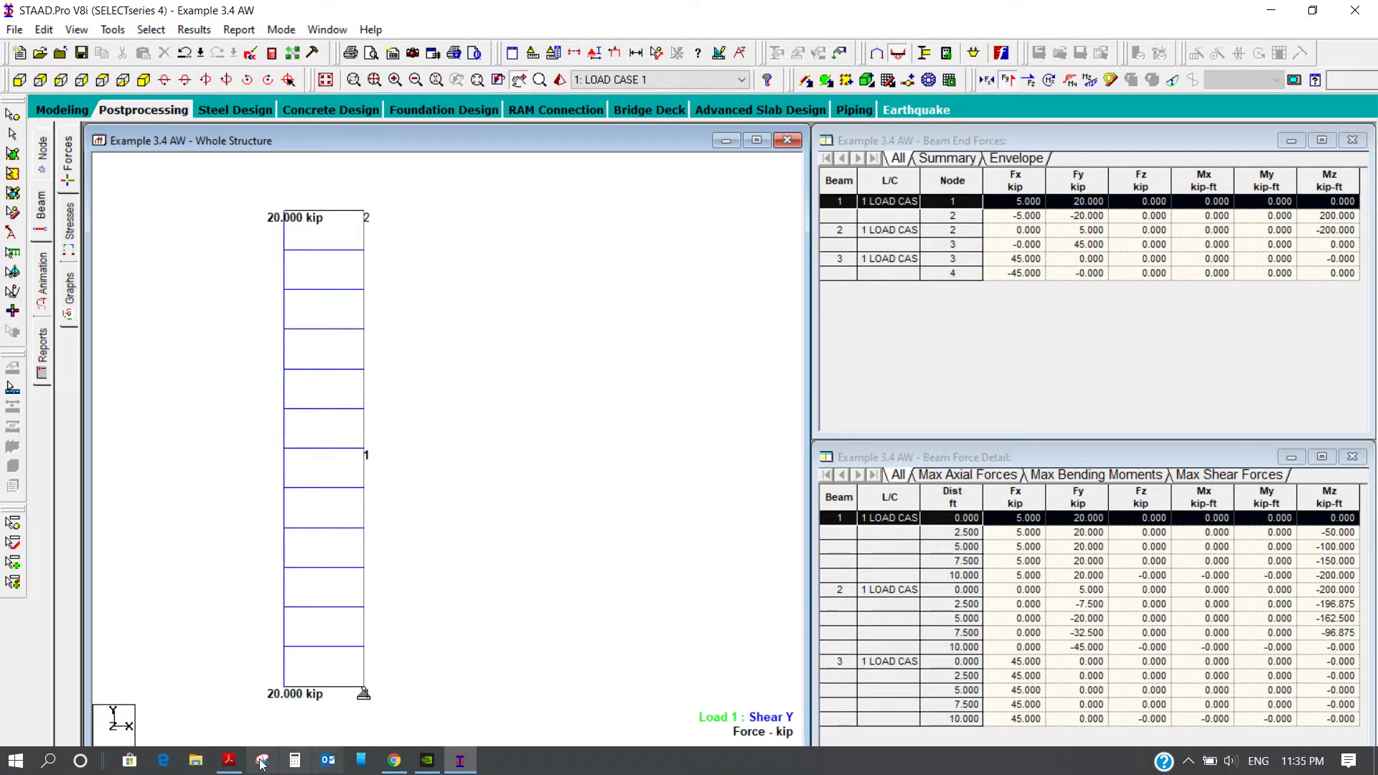
click(227, 762)
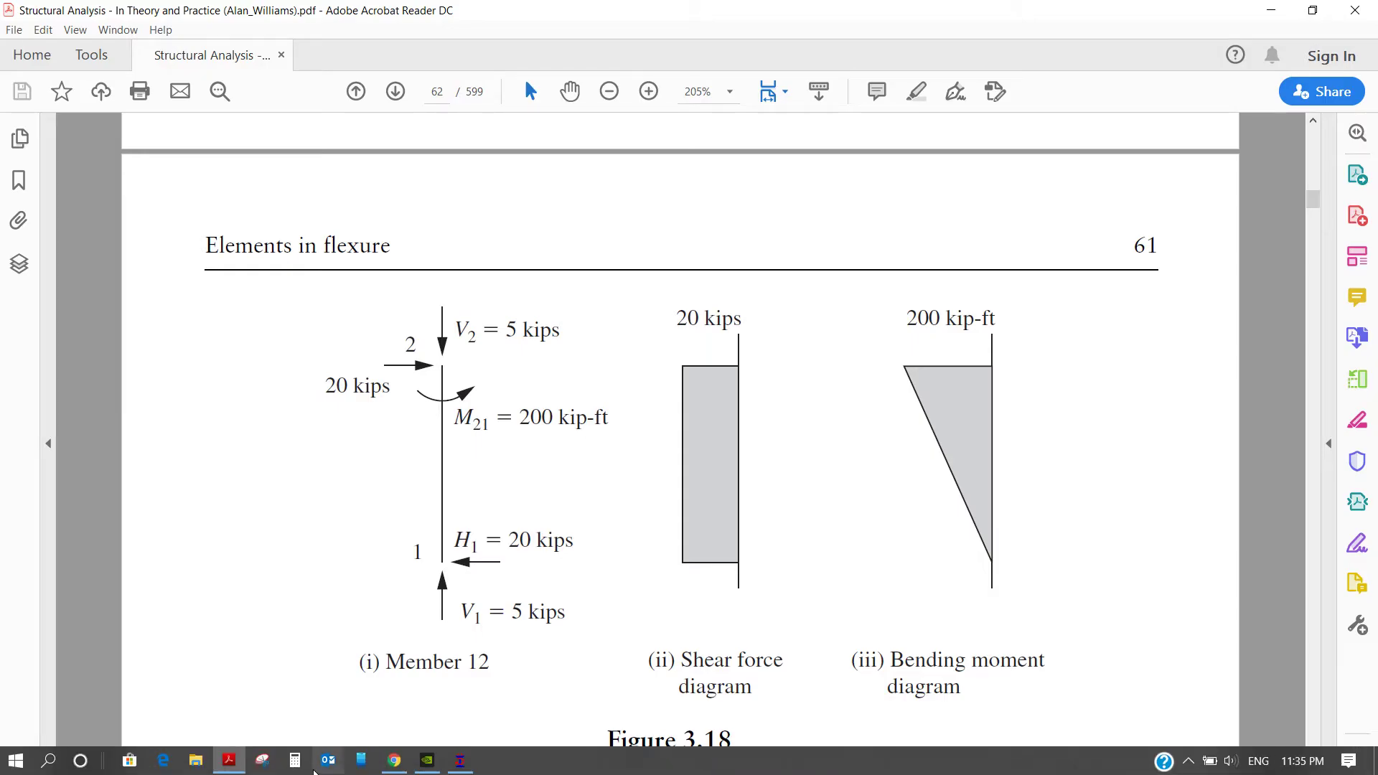
click(459, 762)
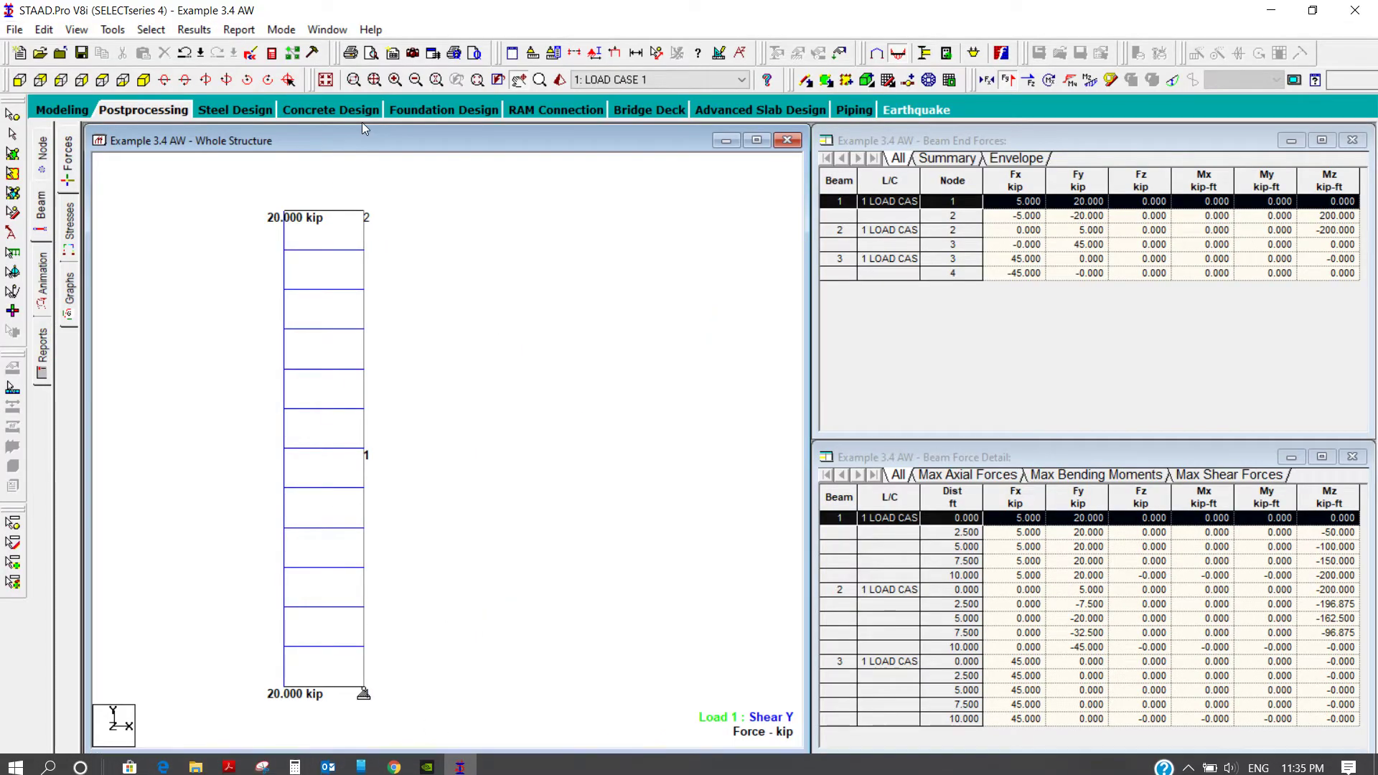
Replace beam 1's shear diagram with the Bending Z diagram and annotate the bending moments at the beam ends, without shear annotation
click(1006, 81)
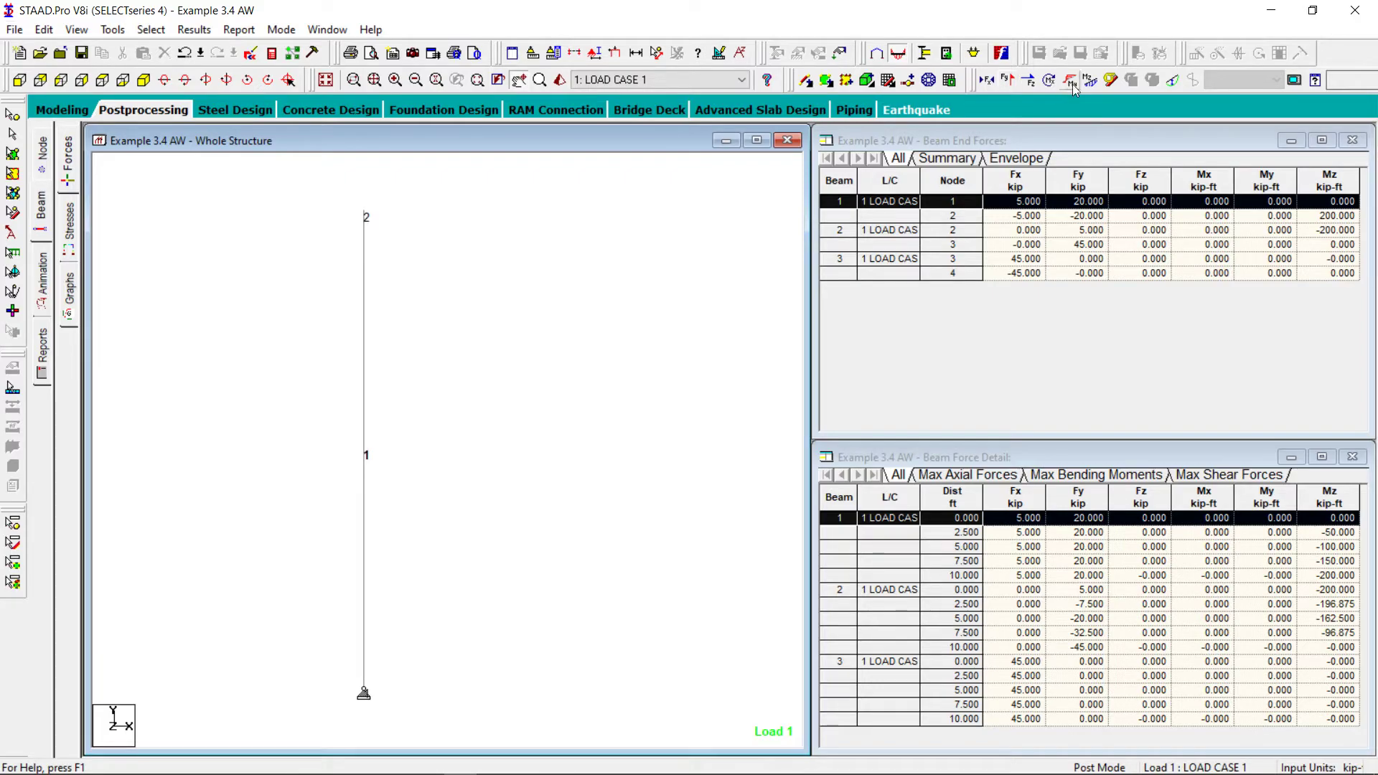
click(1090, 80)
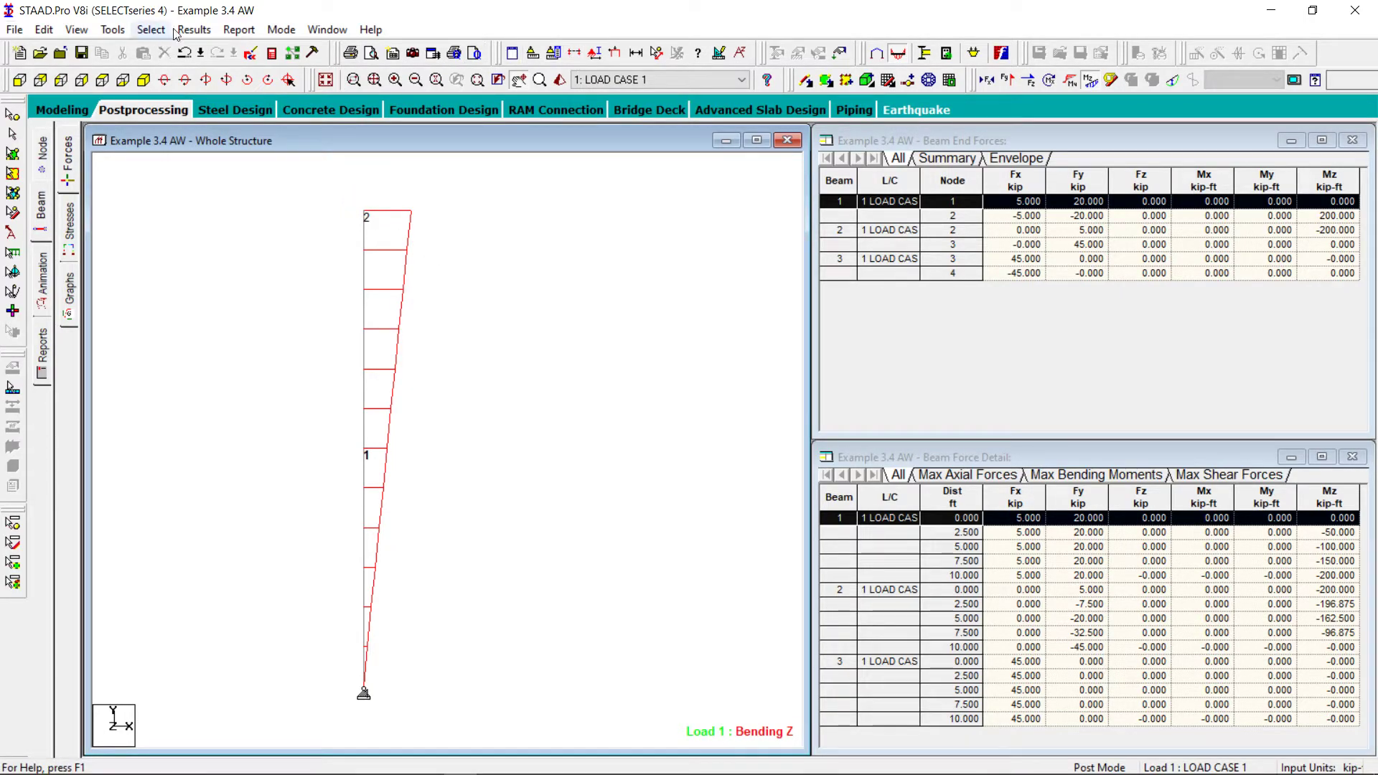
click(199, 29)
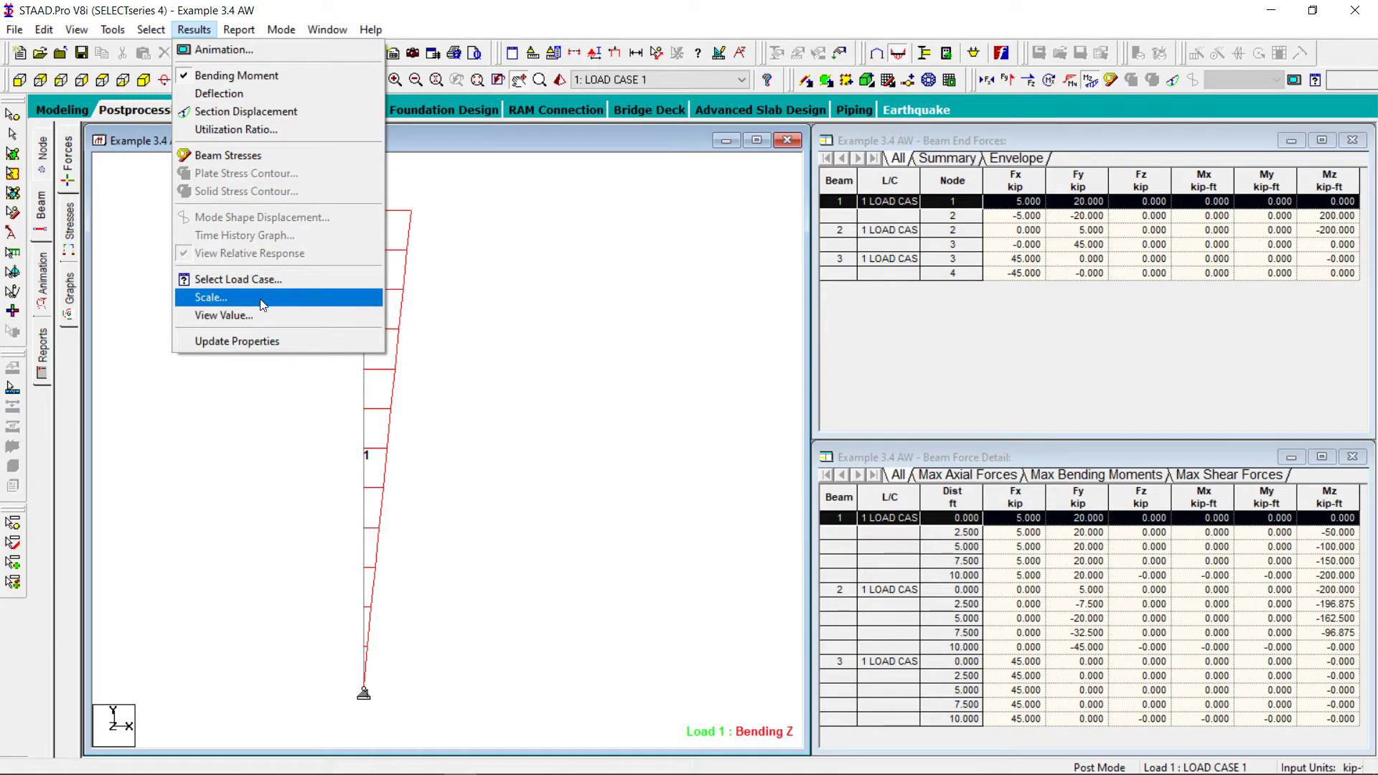
click(240, 322)
click(638, 260)
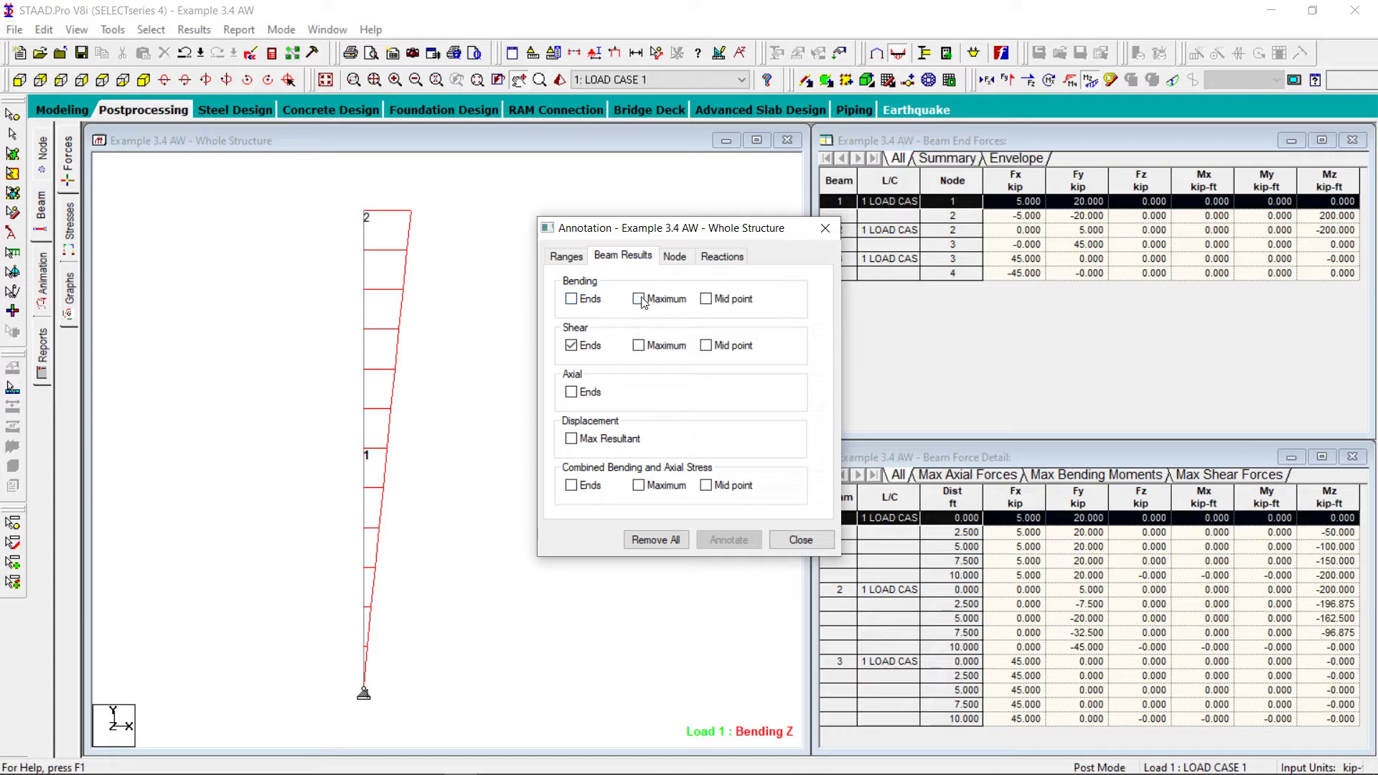
click(571, 299)
click(732, 540)
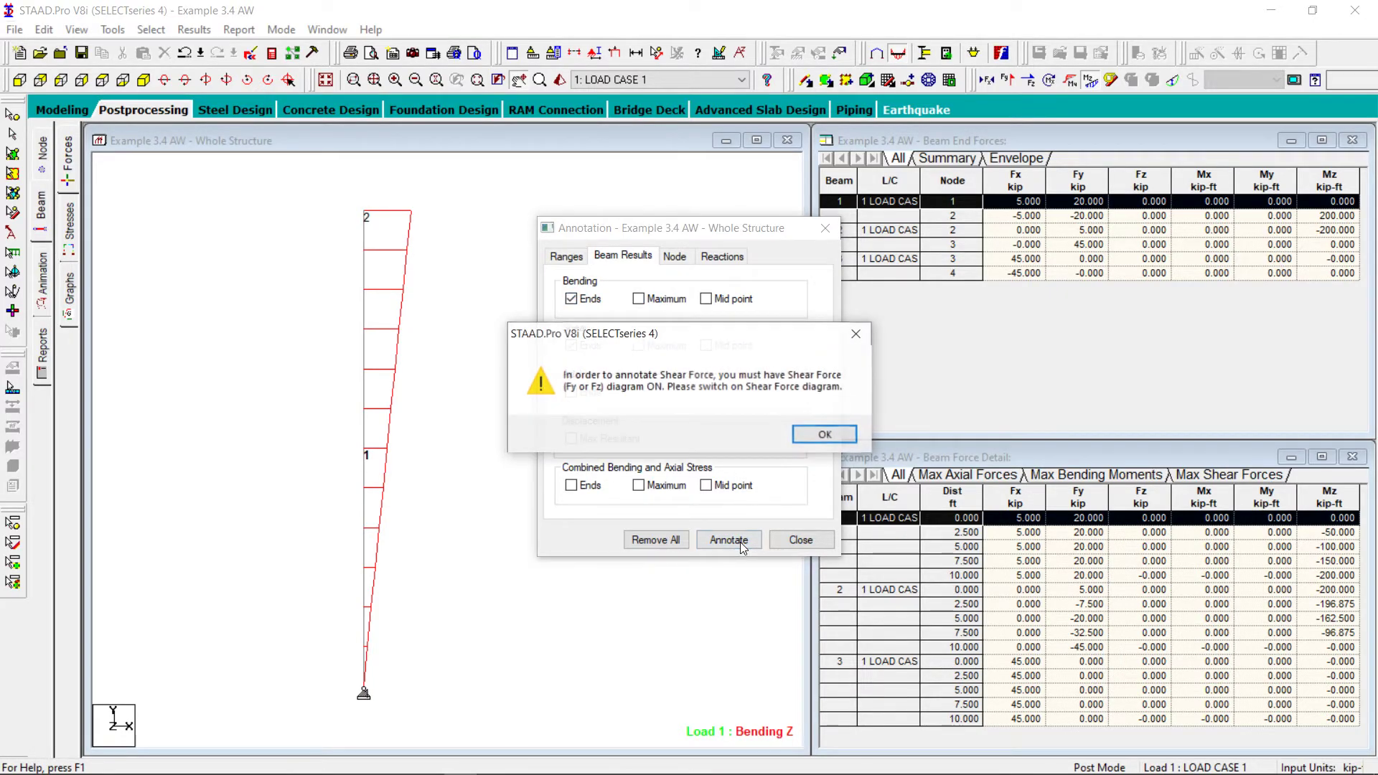
click(825, 435)
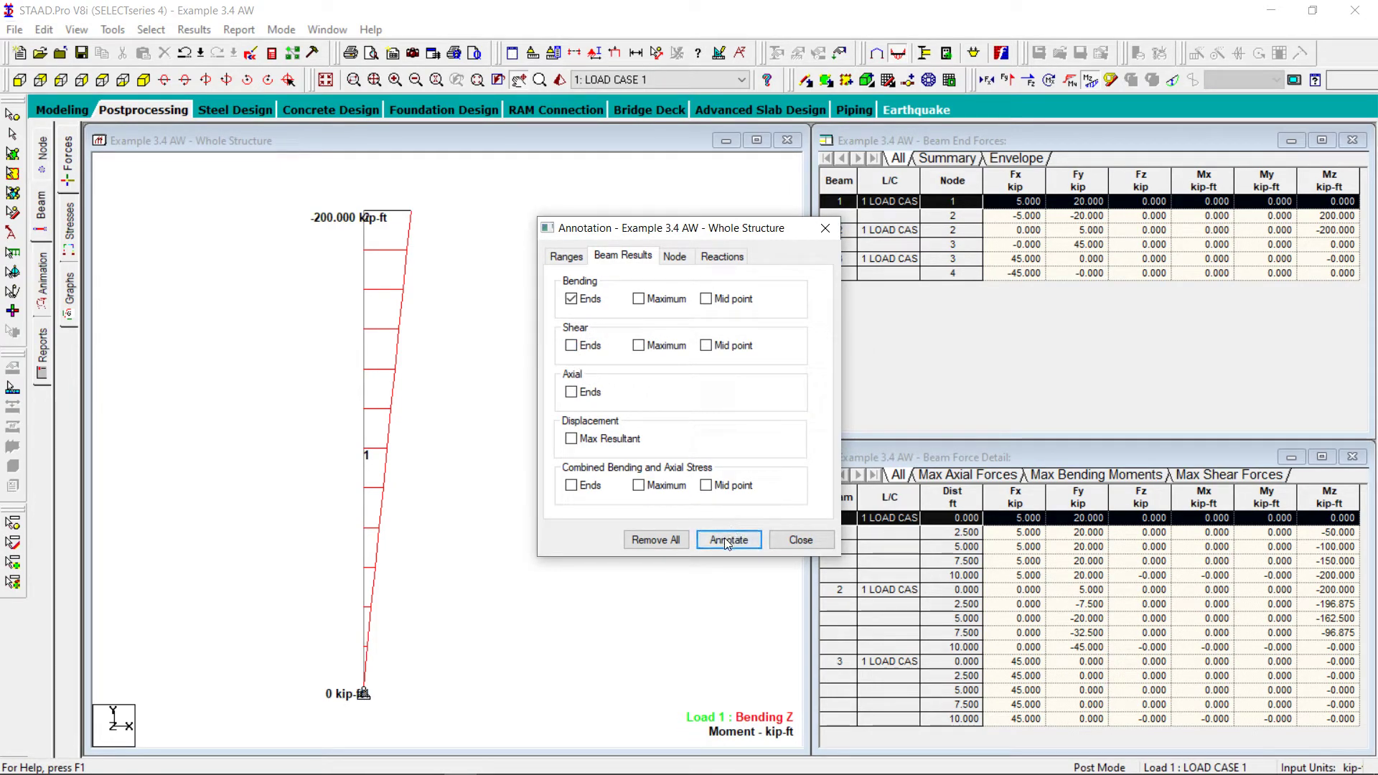
click(727, 541)
click(801, 540)
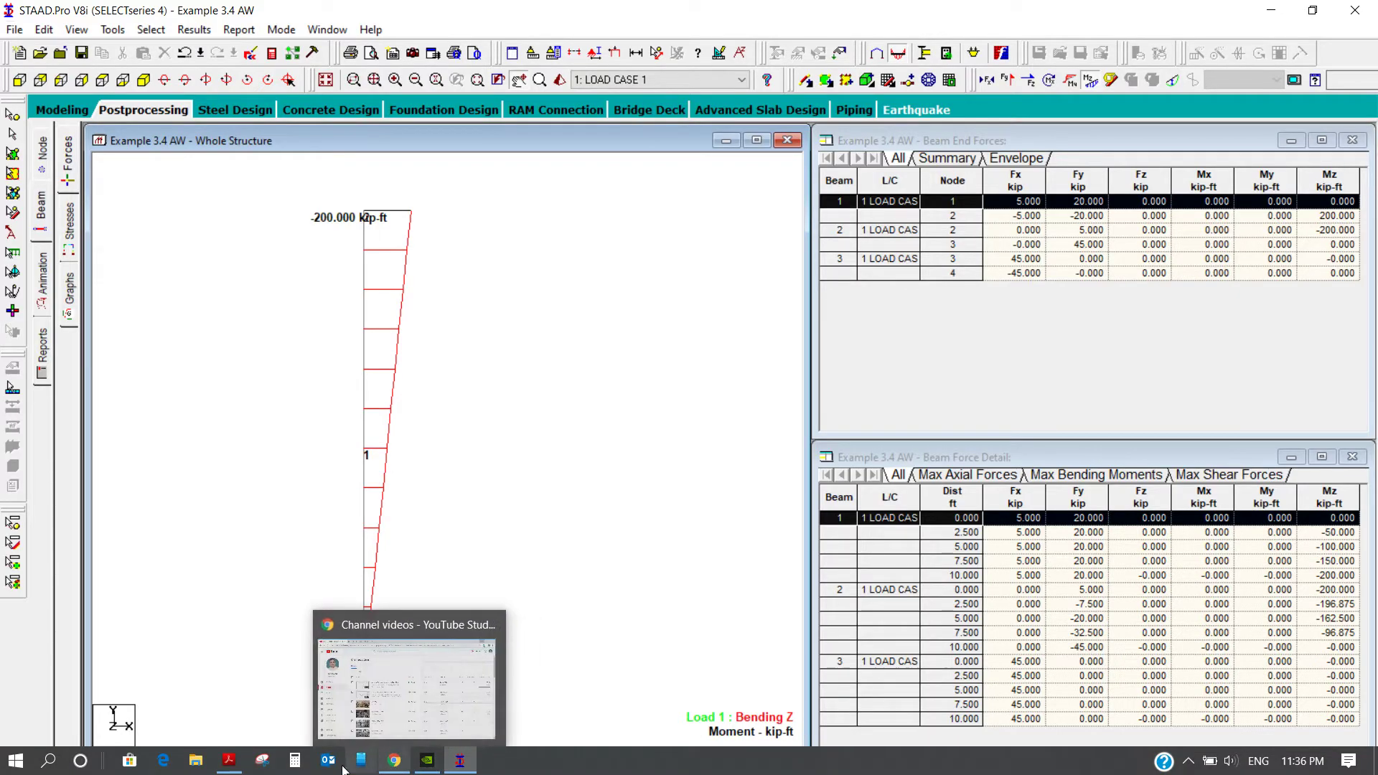
Switch to the textbook PDF, compare the member 12 bending moment diagram, and review the member 34 solution through Figure 3.19
click(232, 761)
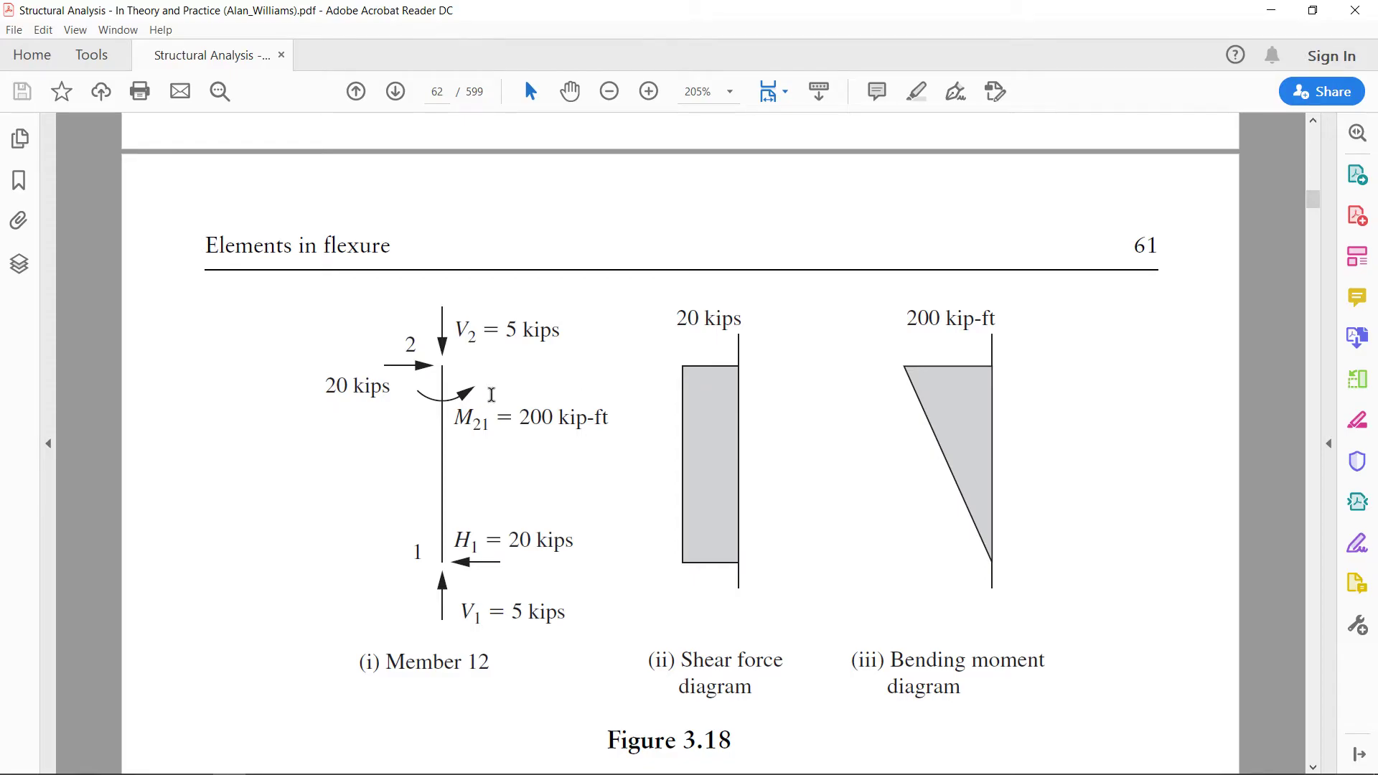
scroll(491, 394, down, 8)
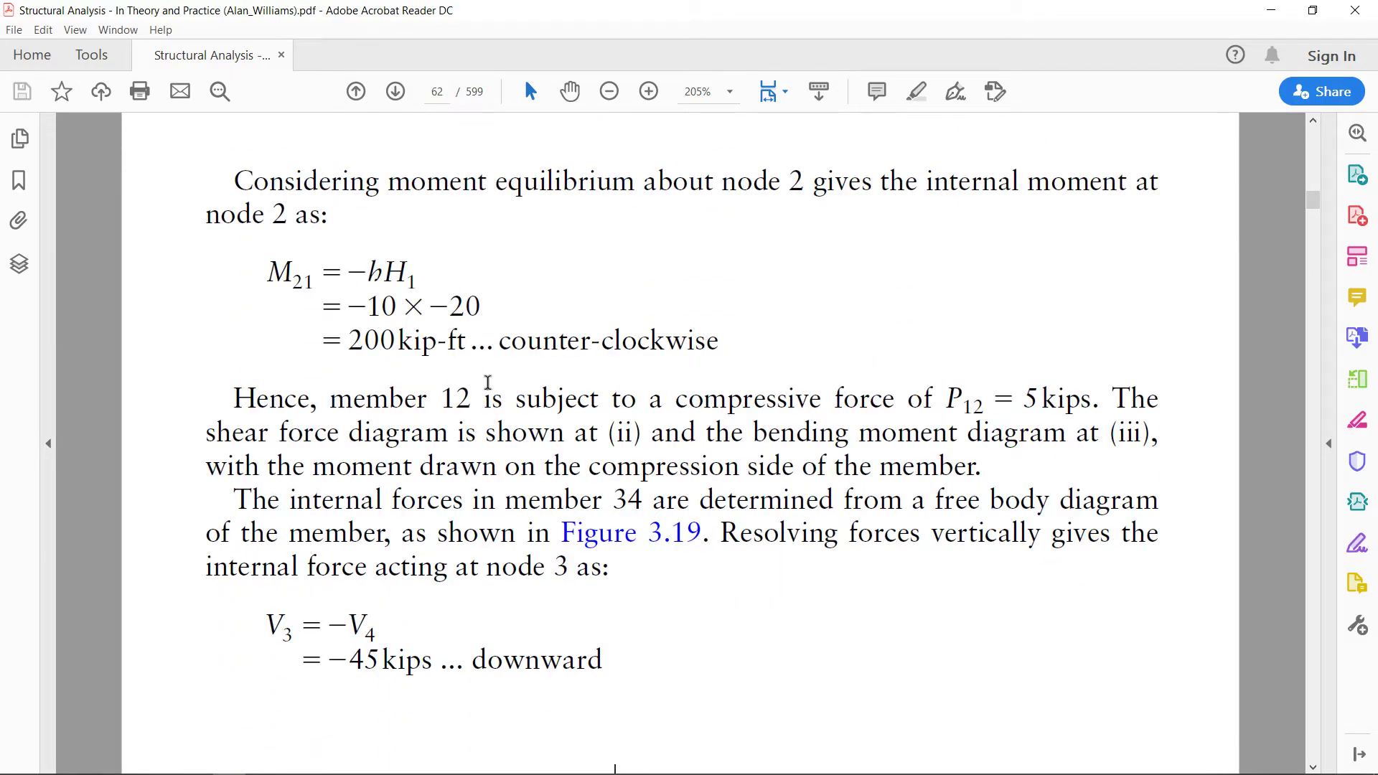
scroll(487, 384, down, 6)
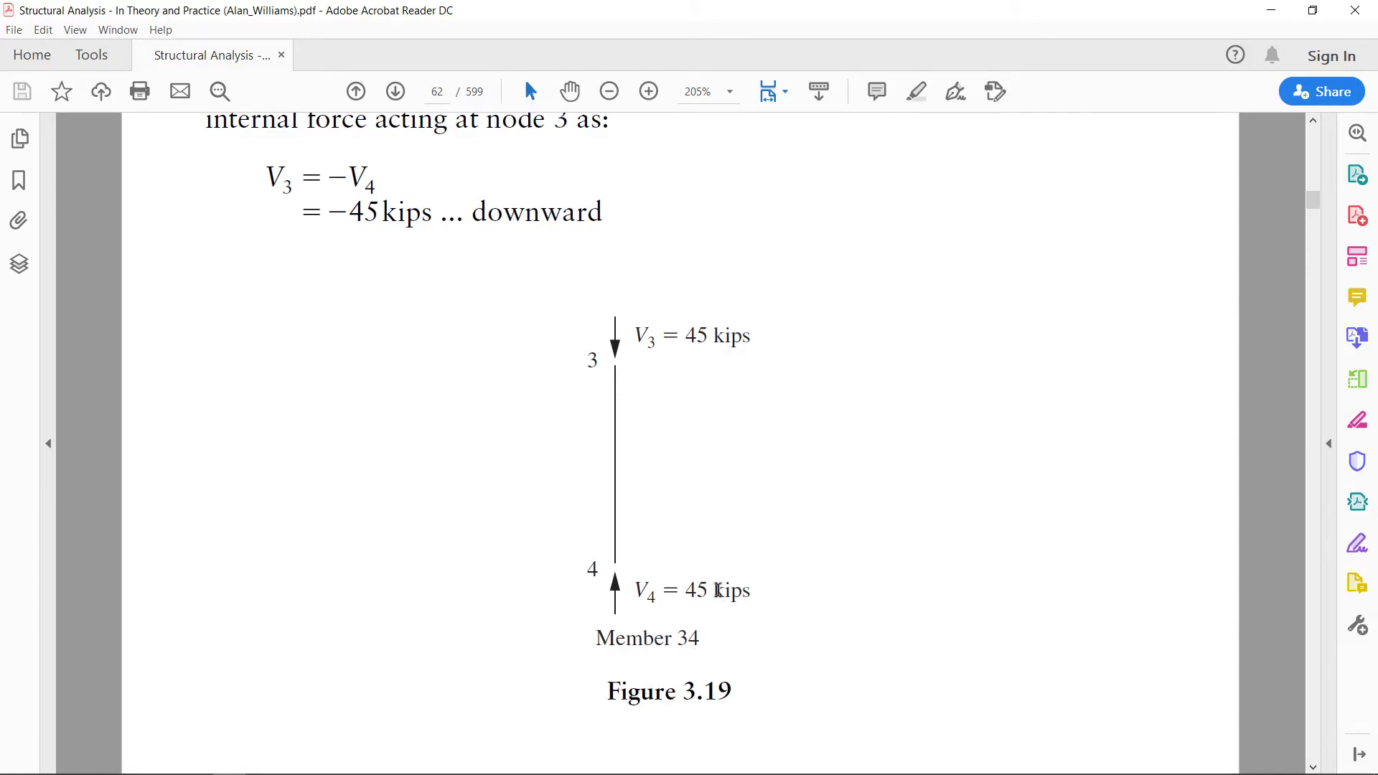
mouse_move(316, 772)
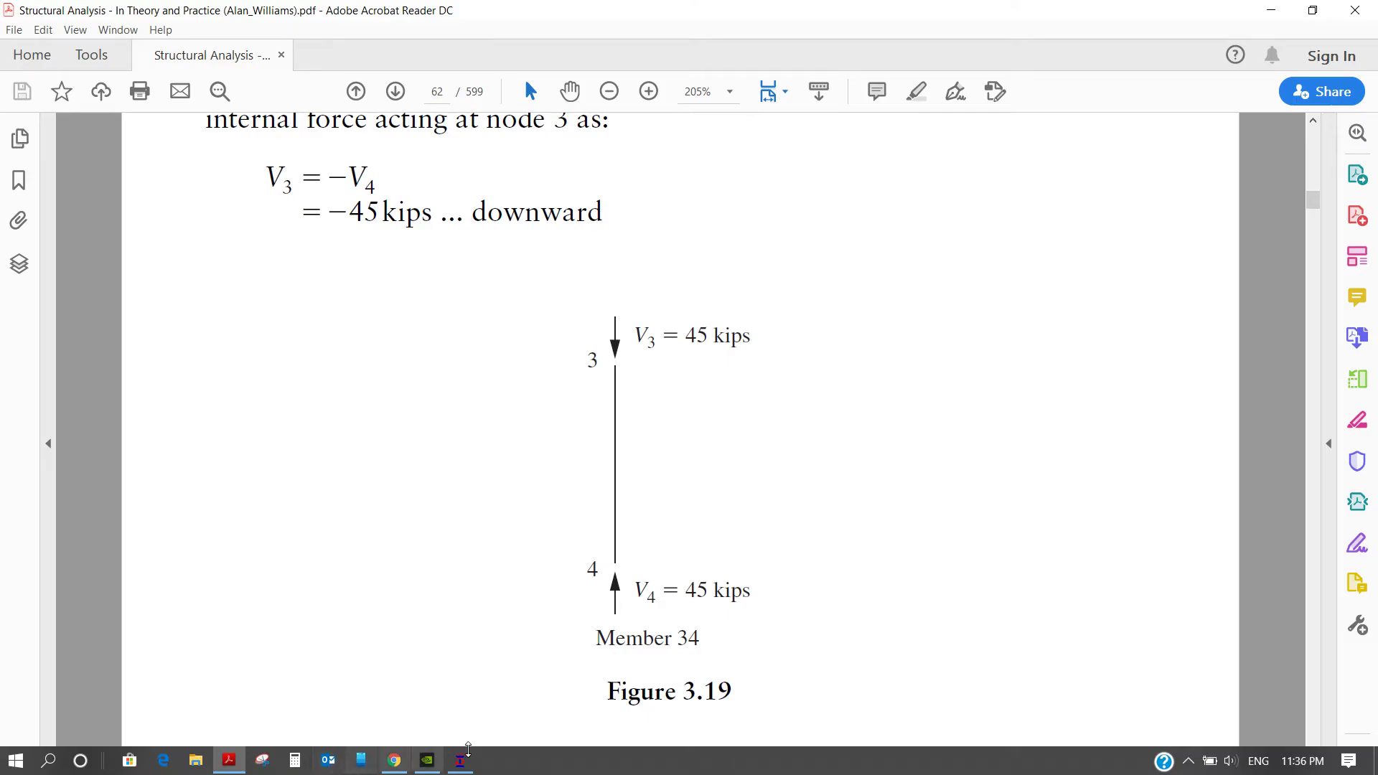
Return to STAAD.Pro, restore the whole structure in front view and select beam 3
click(463, 765)
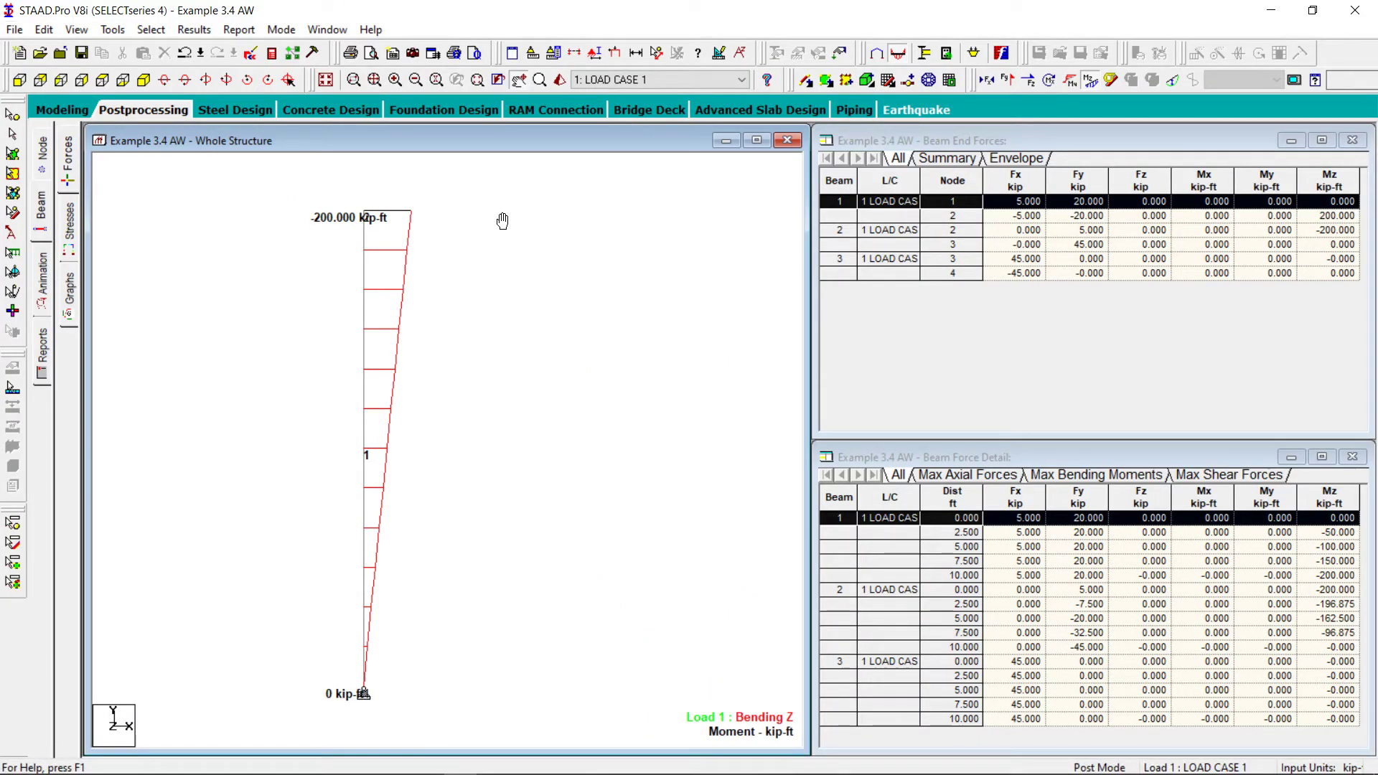
click(325, 79)
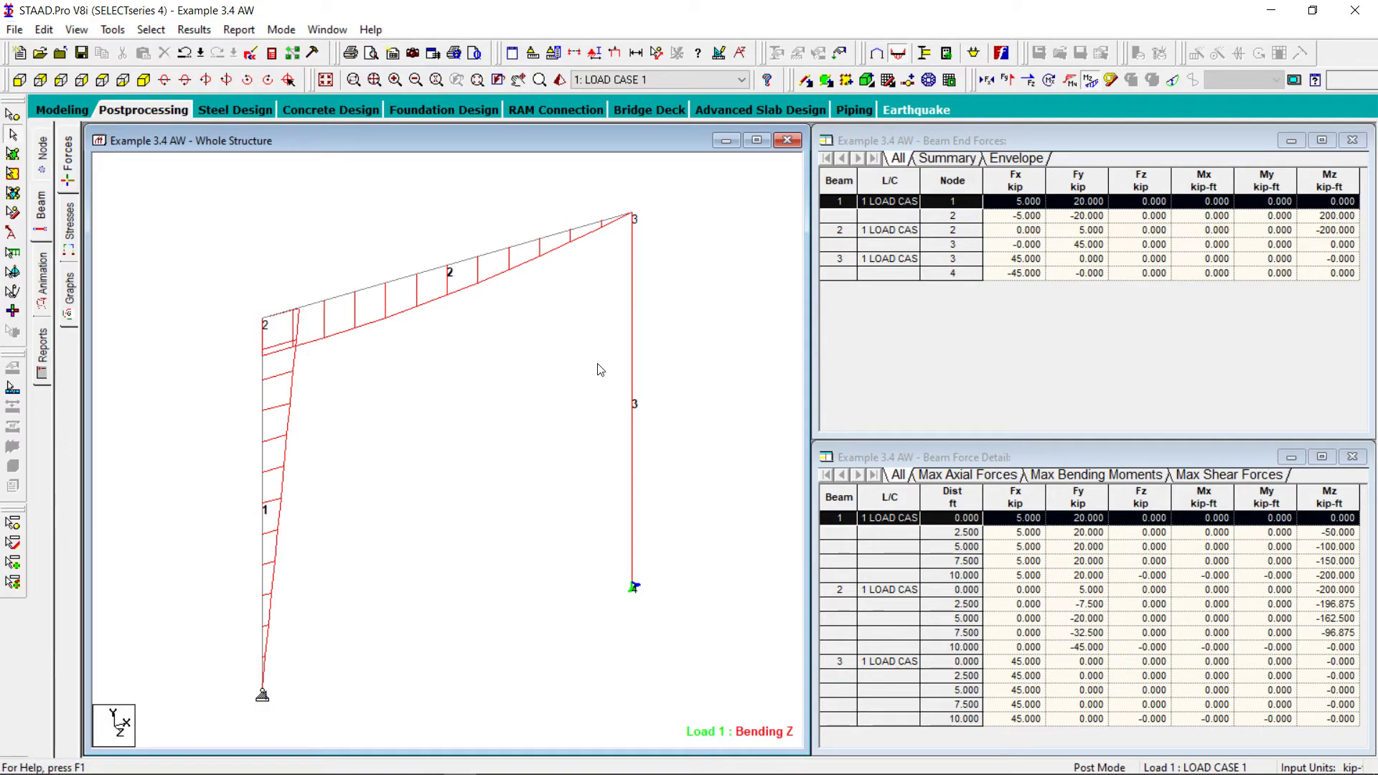
click(632, 356)
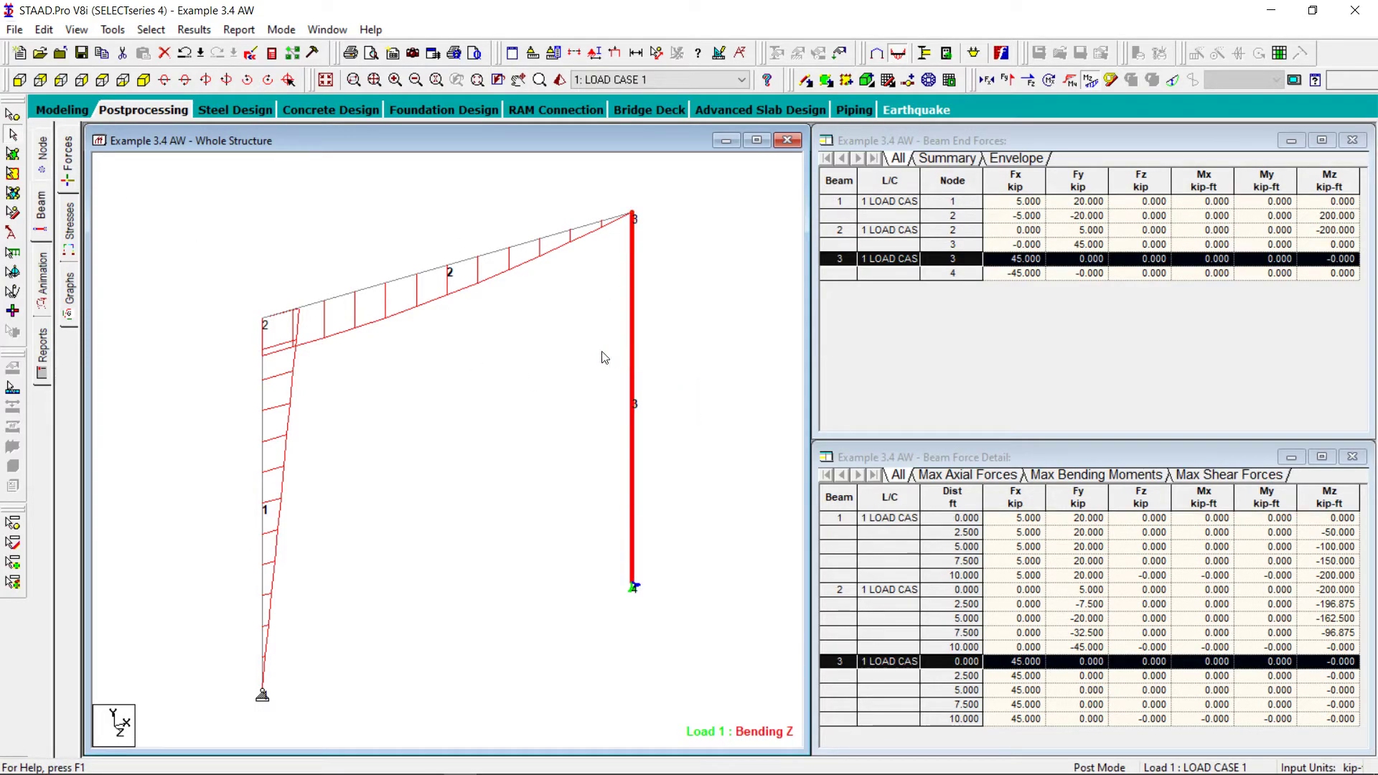
click(19, 79)
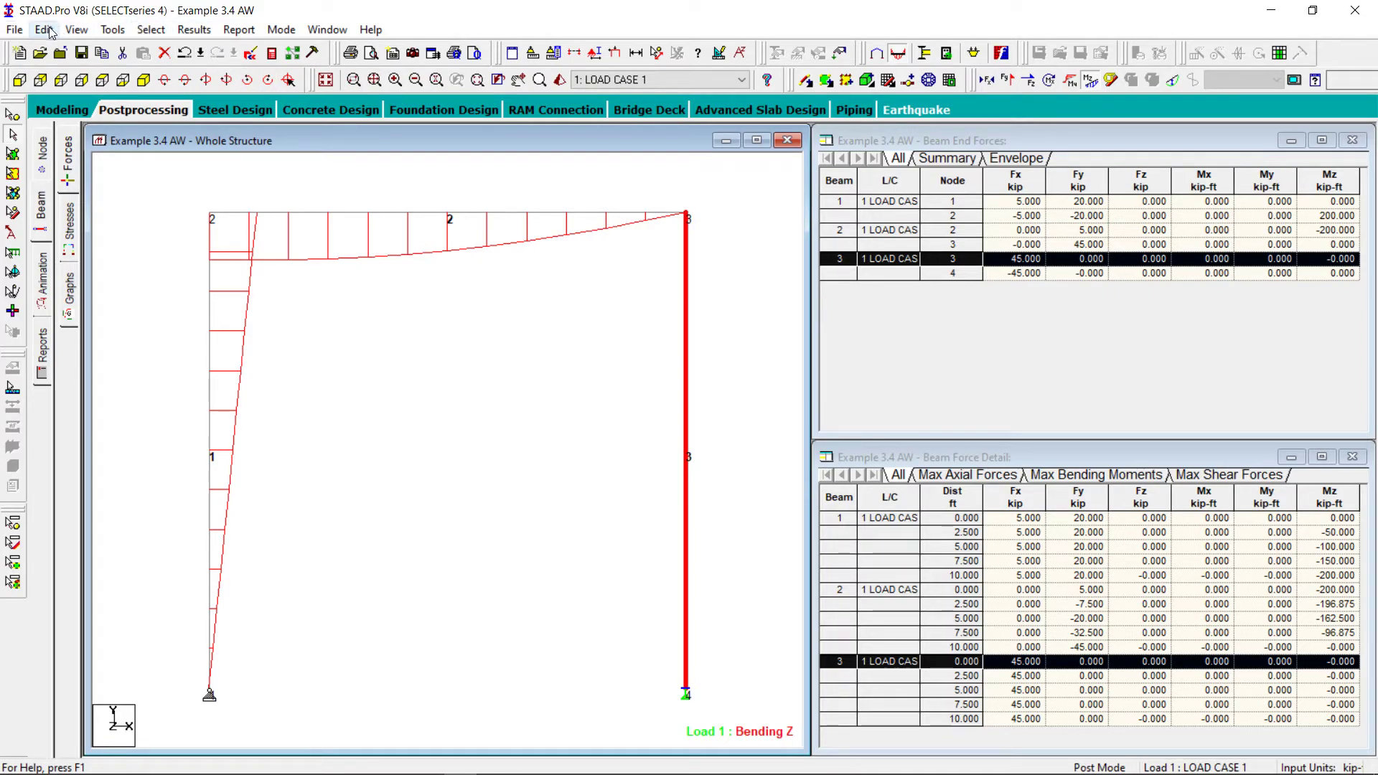
Show only the selected beam 3 in the structure view and centre it in the window
click(86, 32)
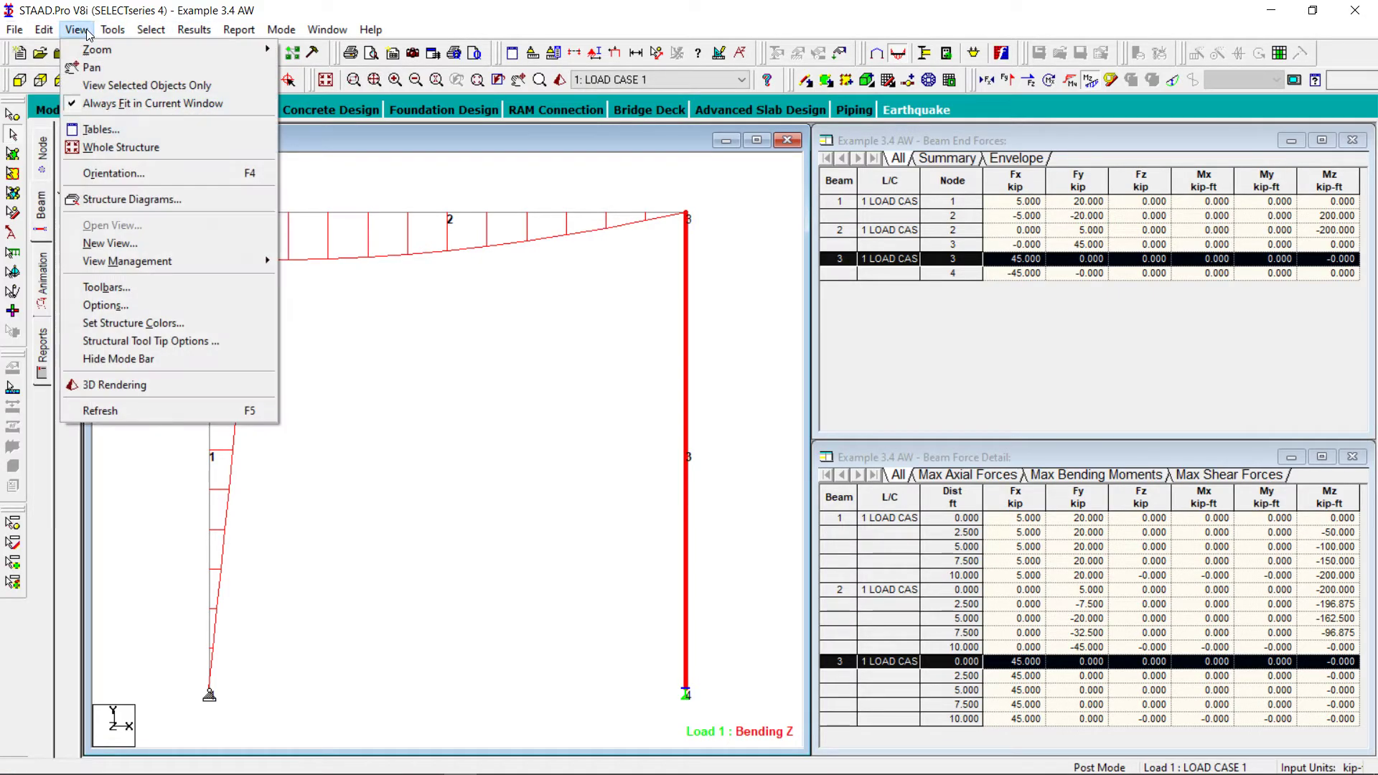
click(138, 86)
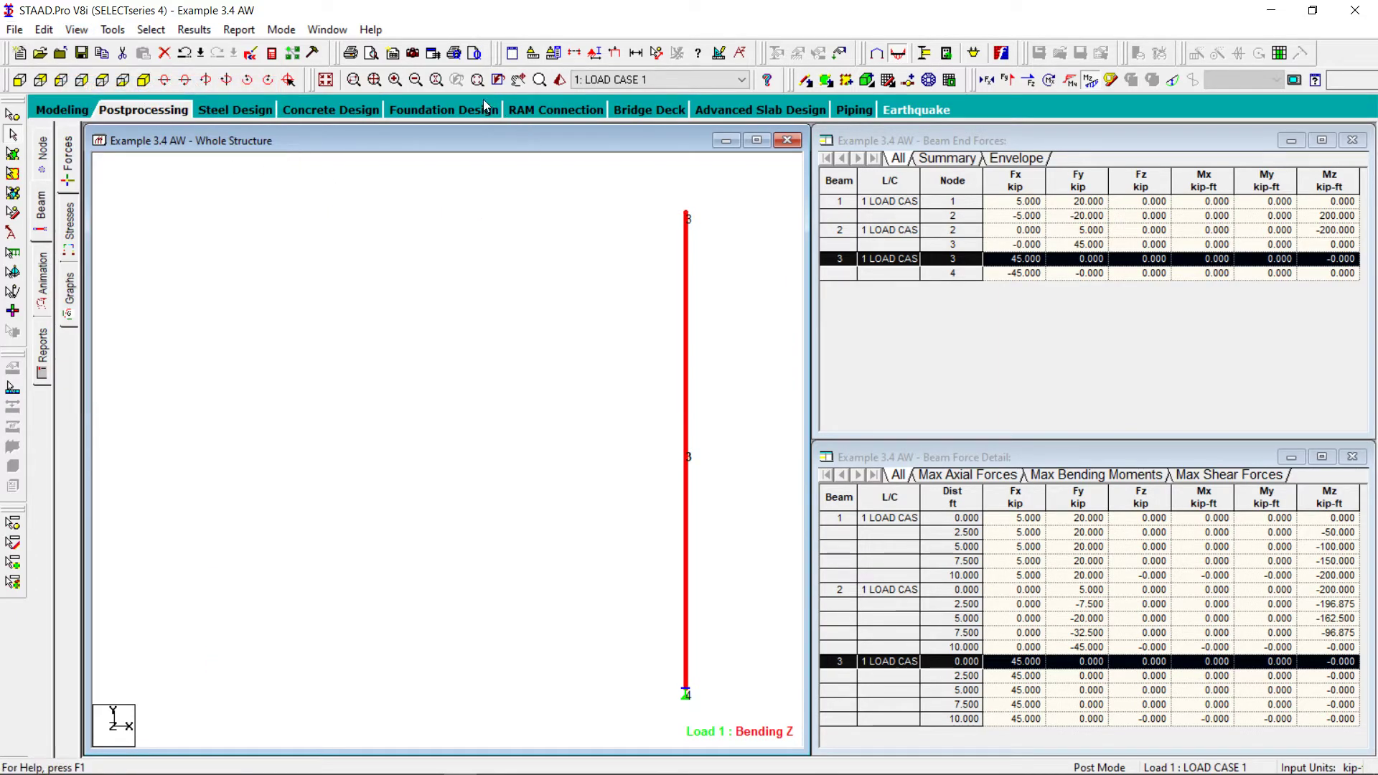
click(518, 79)
drag(615, 271, 379, 279)
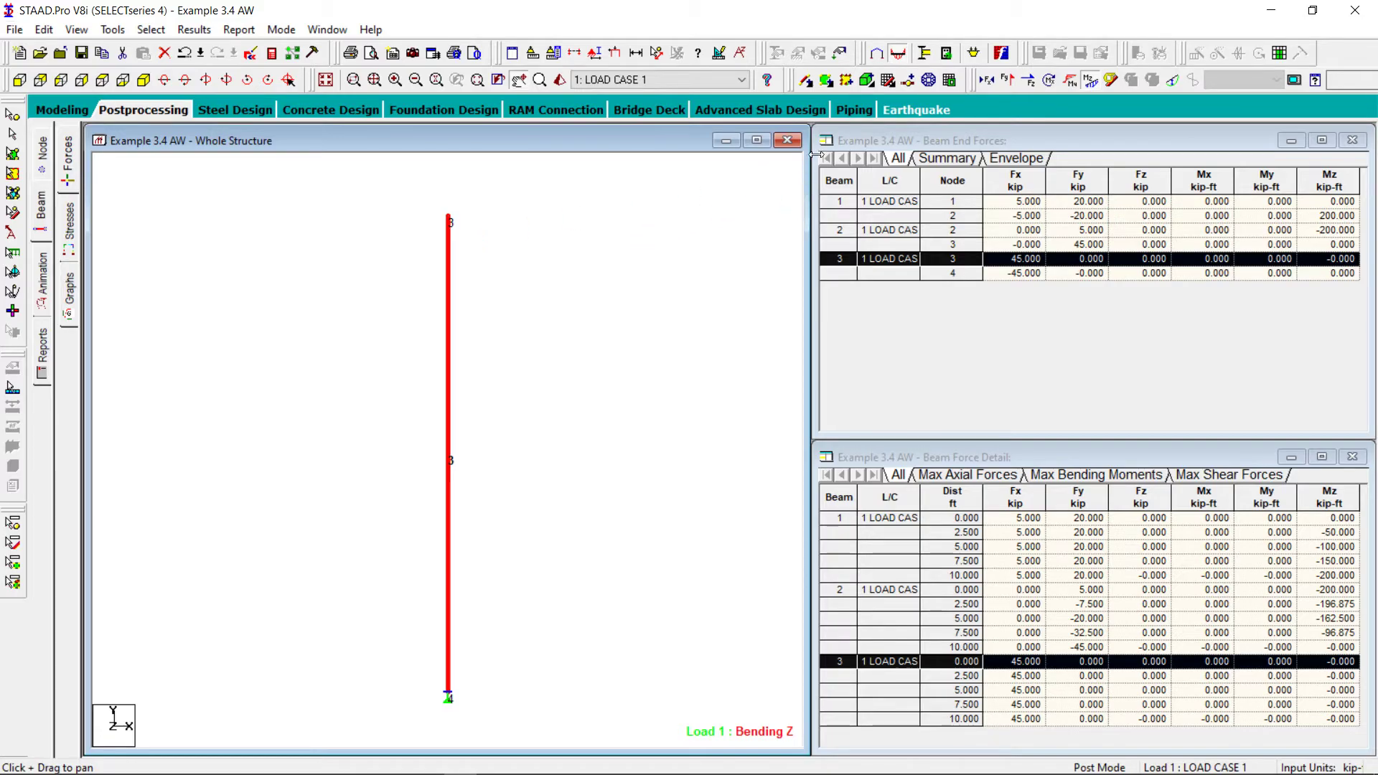
Display beam 3's axial force diagram without the Shear Y diagram and annotate the axial forces at the beam ends
click(1007, 80)
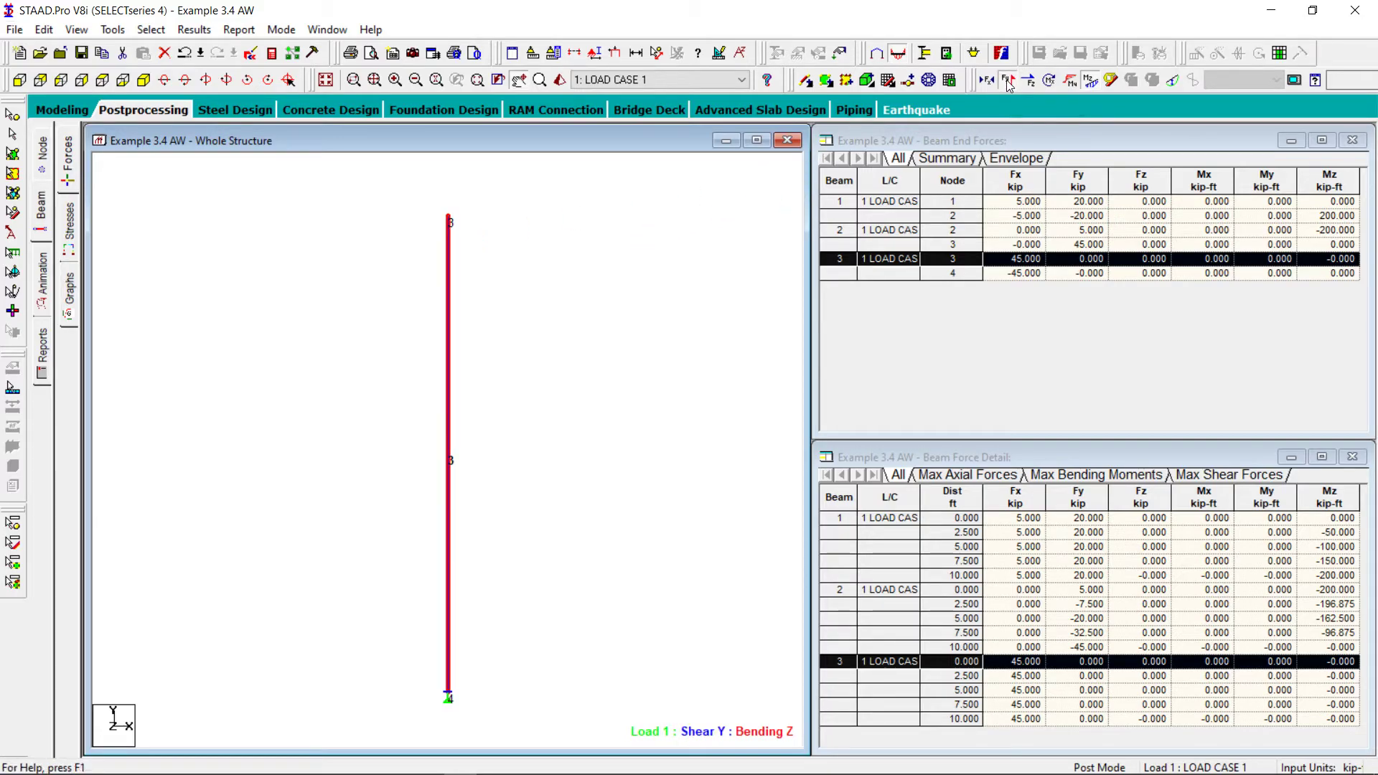
click(1007, 80)
click(987, 80)
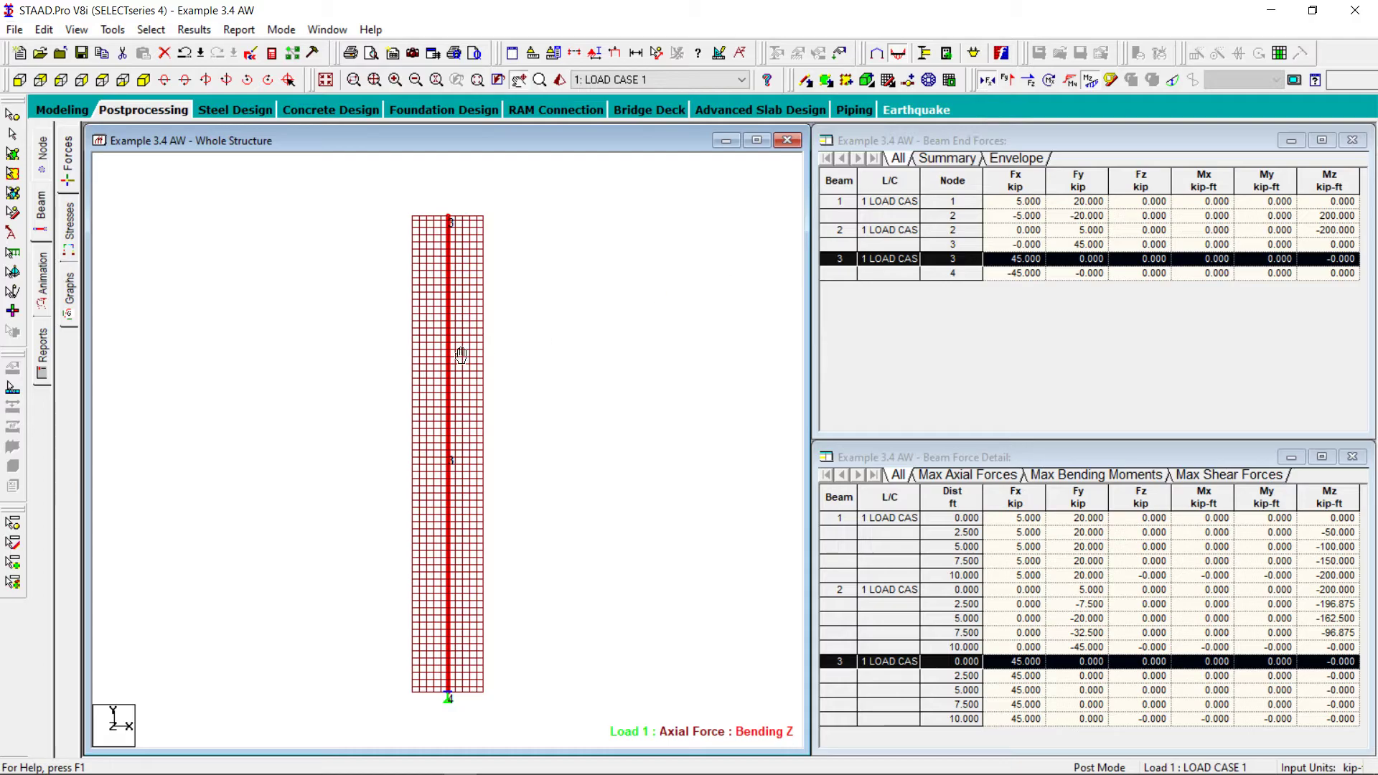
click(193, 30)
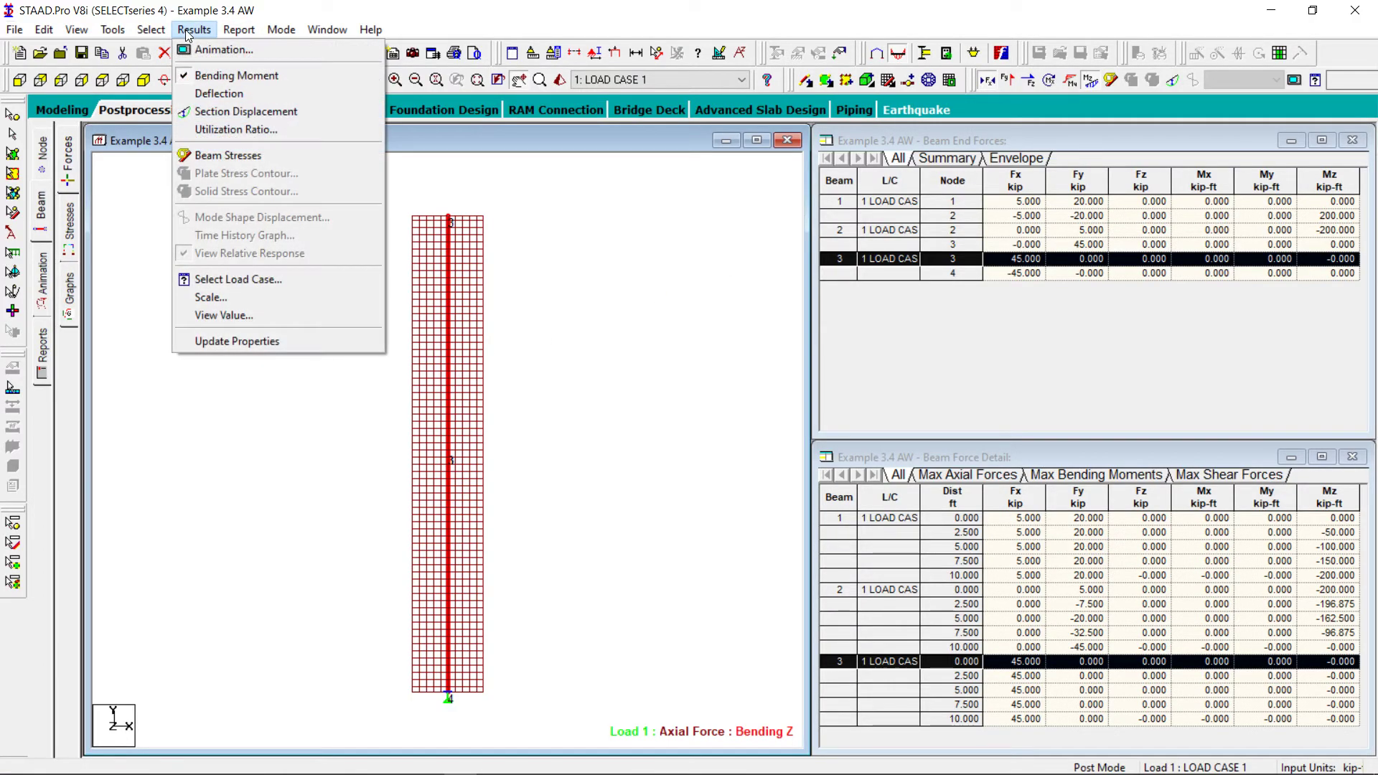
click(259, 314)
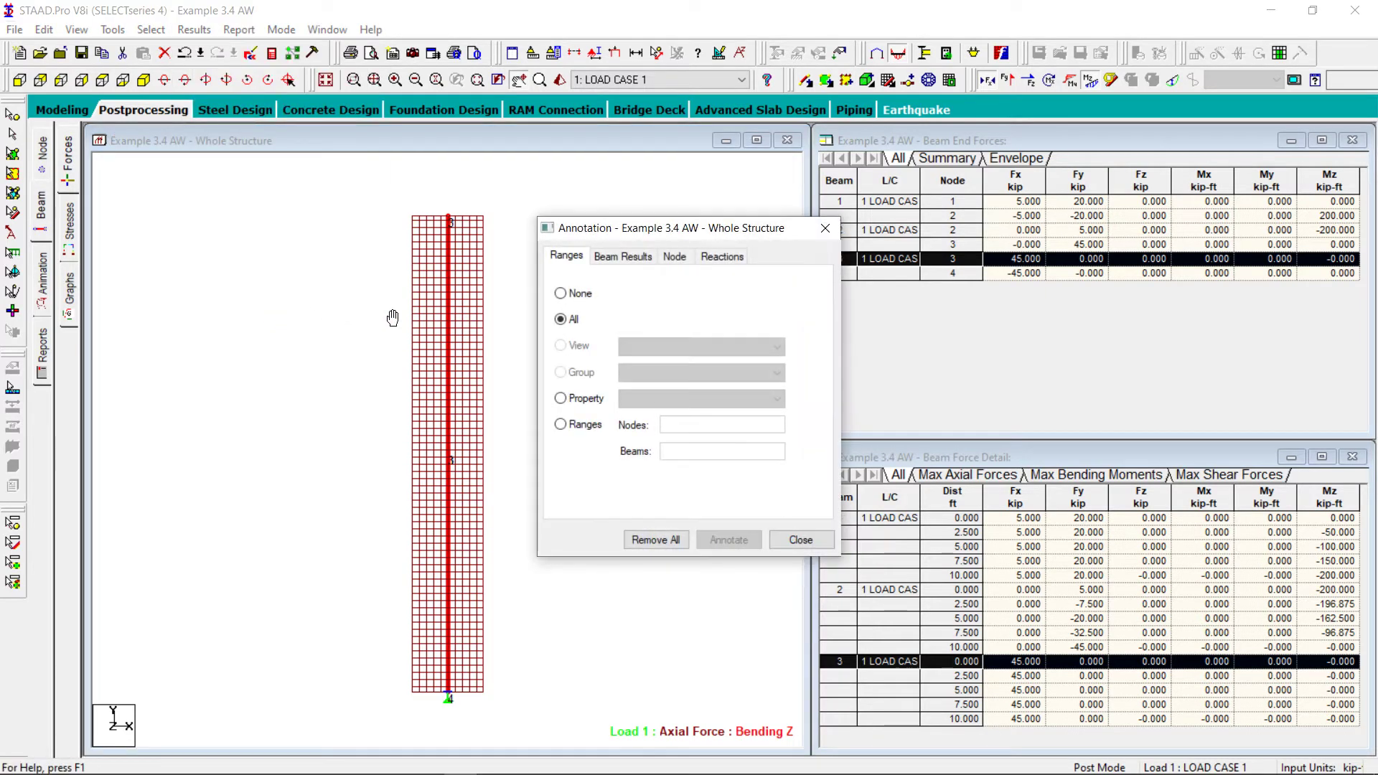
click(619, 257)
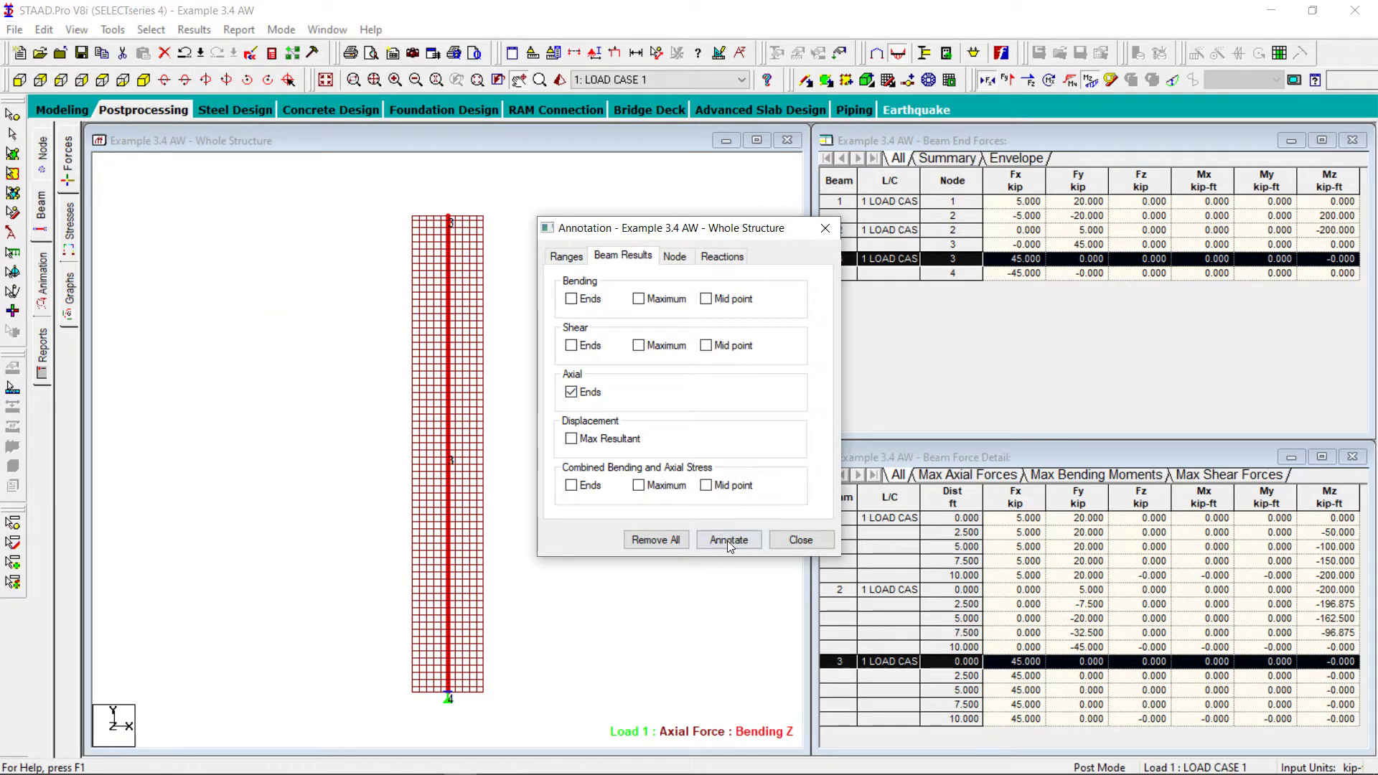
click(728, 540)
click(800, 540)
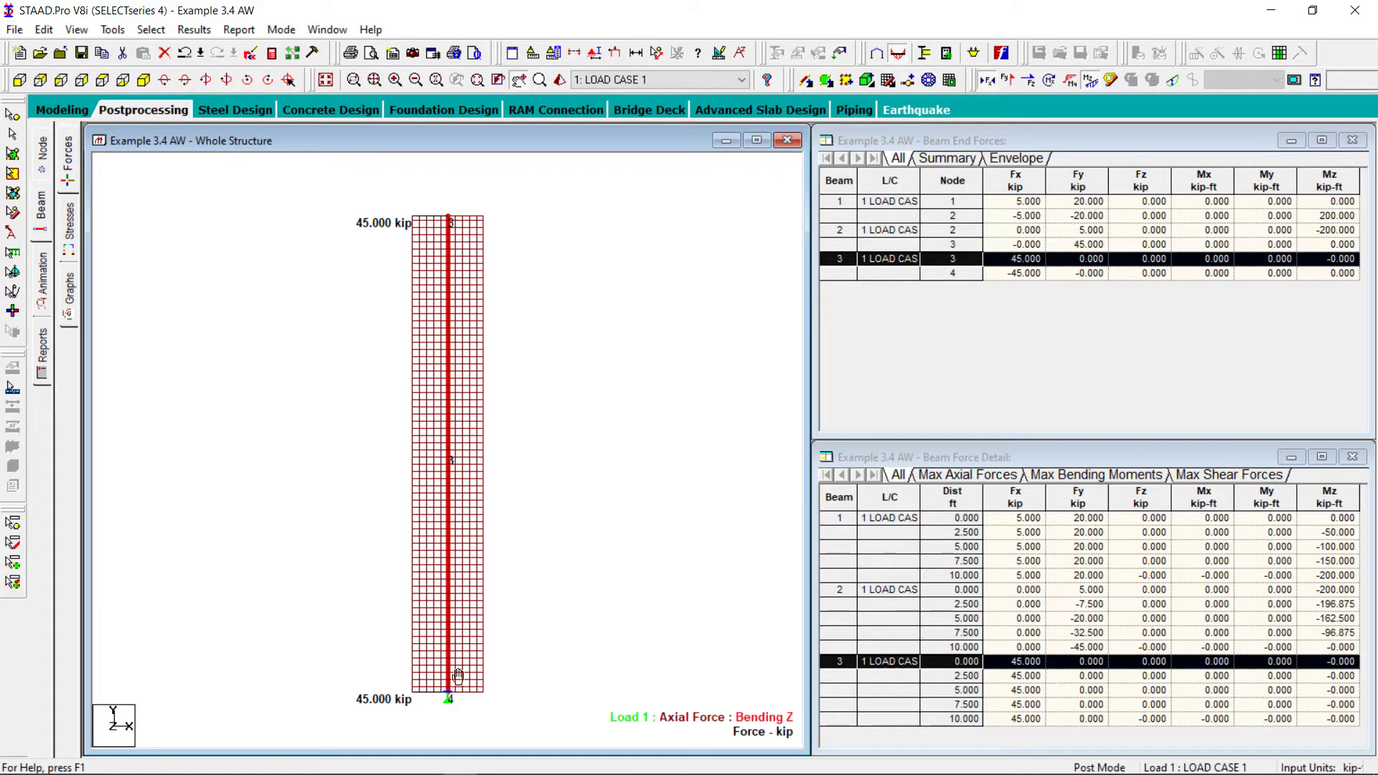
Switch to the textbook PDF, compare the member 34 forces in Figure 3.19, and review the member 23 solution through Figure 3.20
mouse_move(460, 774)
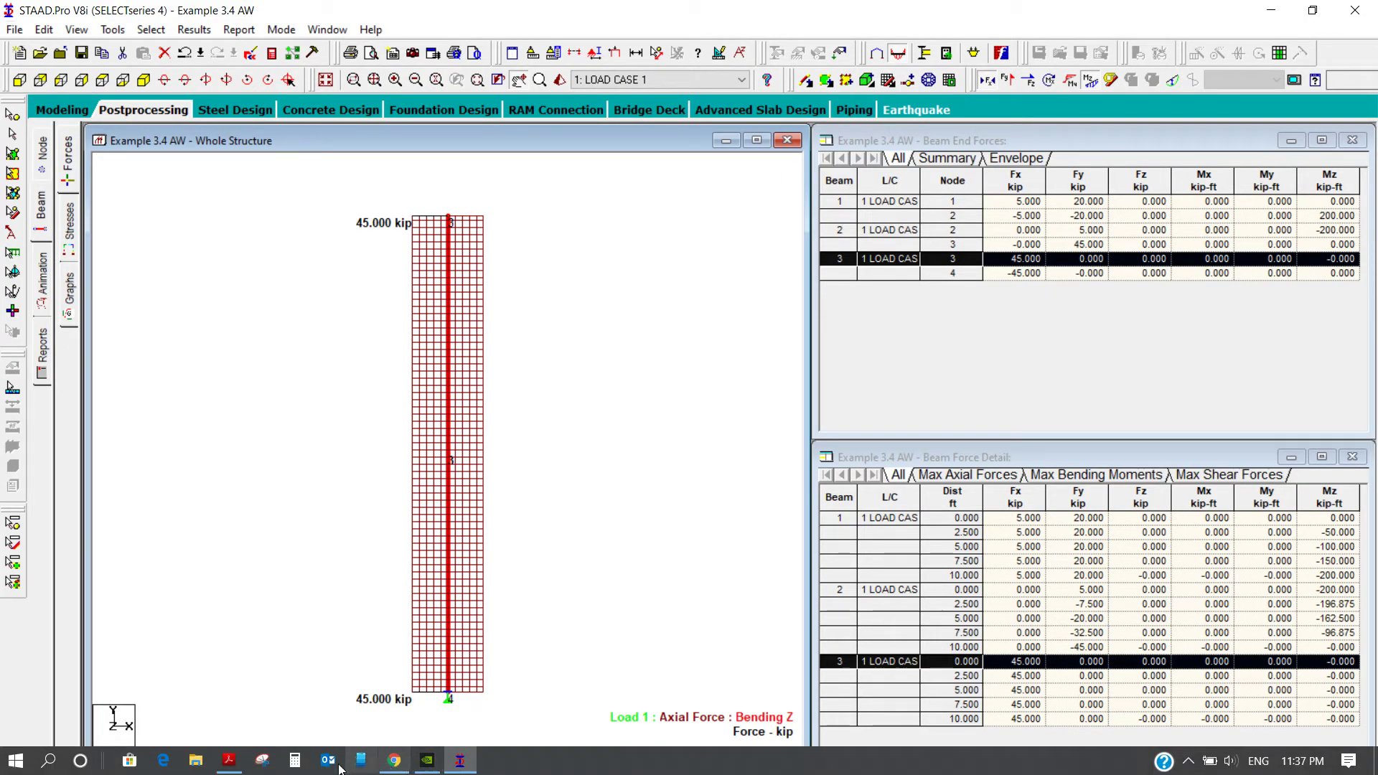
click(237, 762)
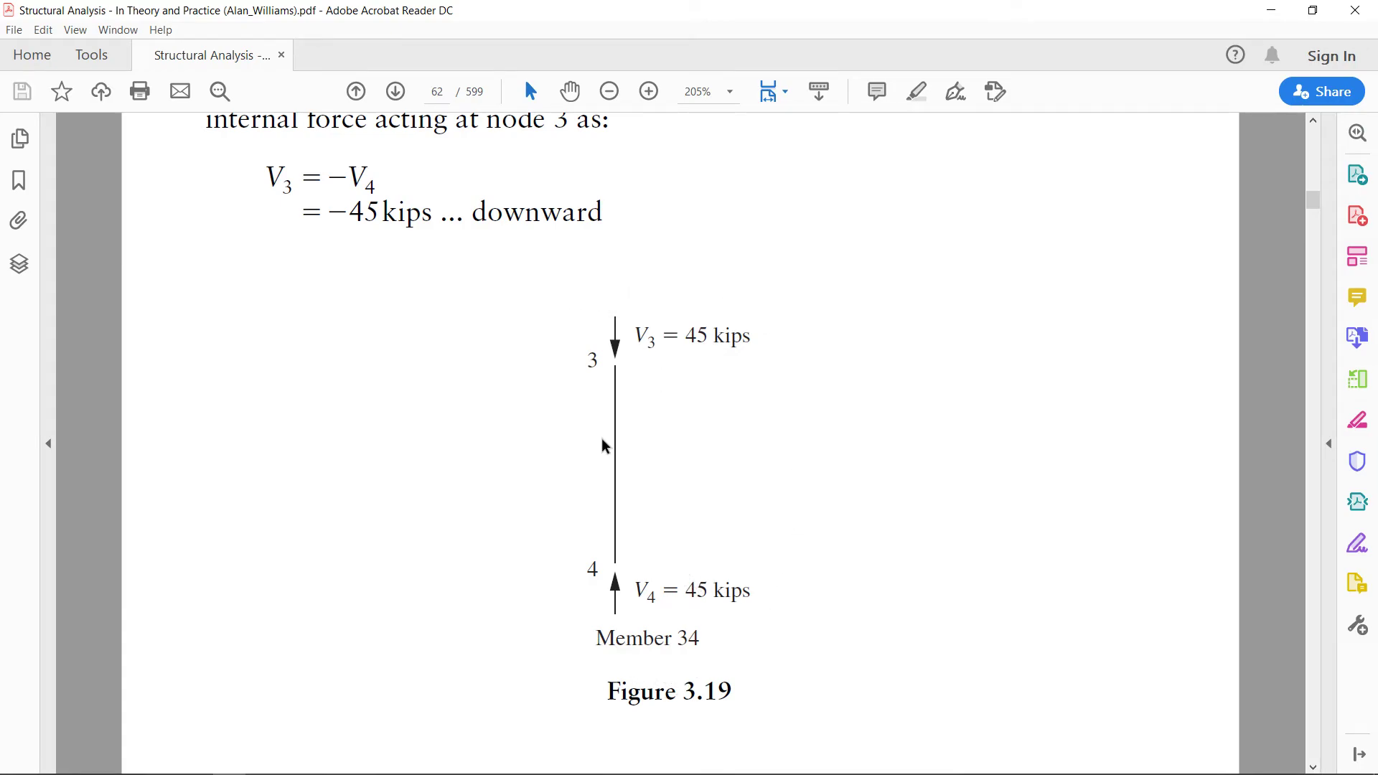
scroll(605, 445, down, 5)
scroll(604, 447, down, 12)
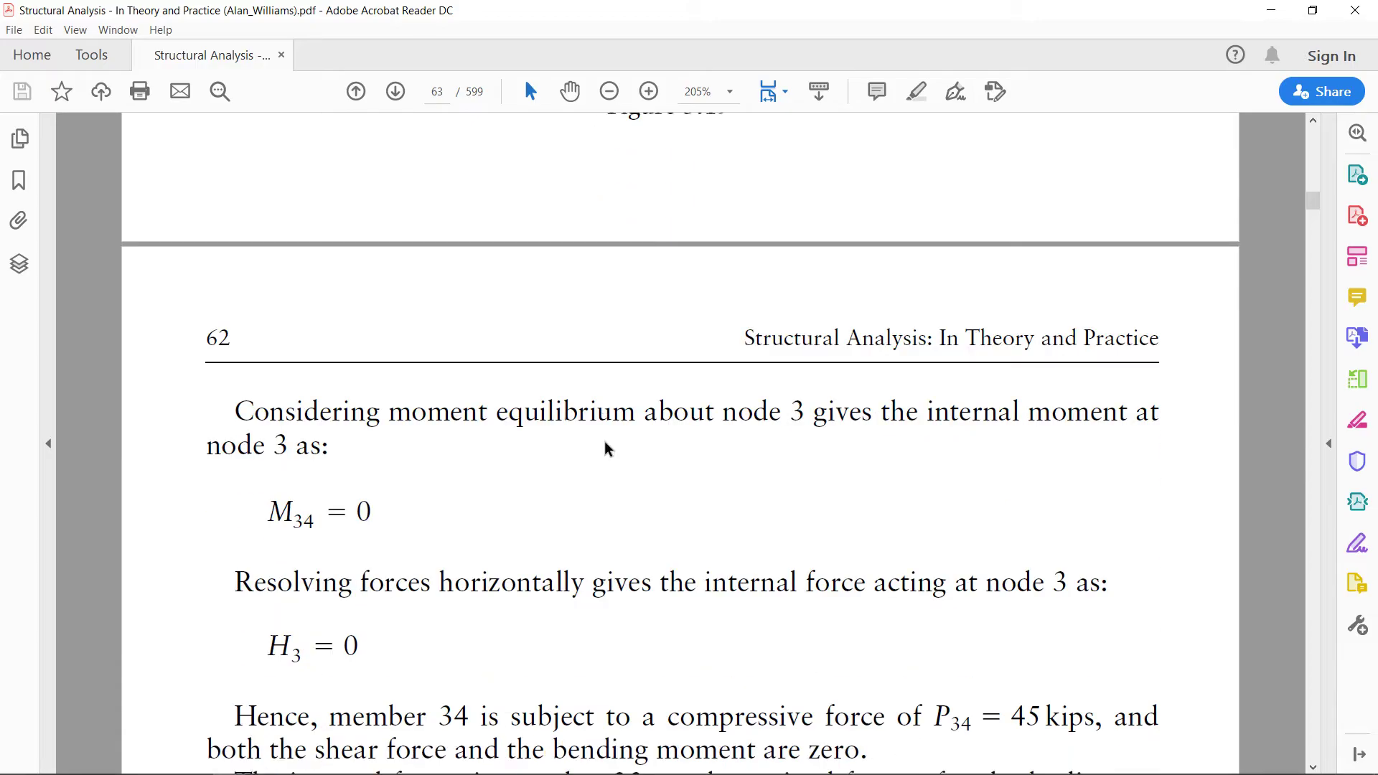
scroll(605, 447, down, 4)
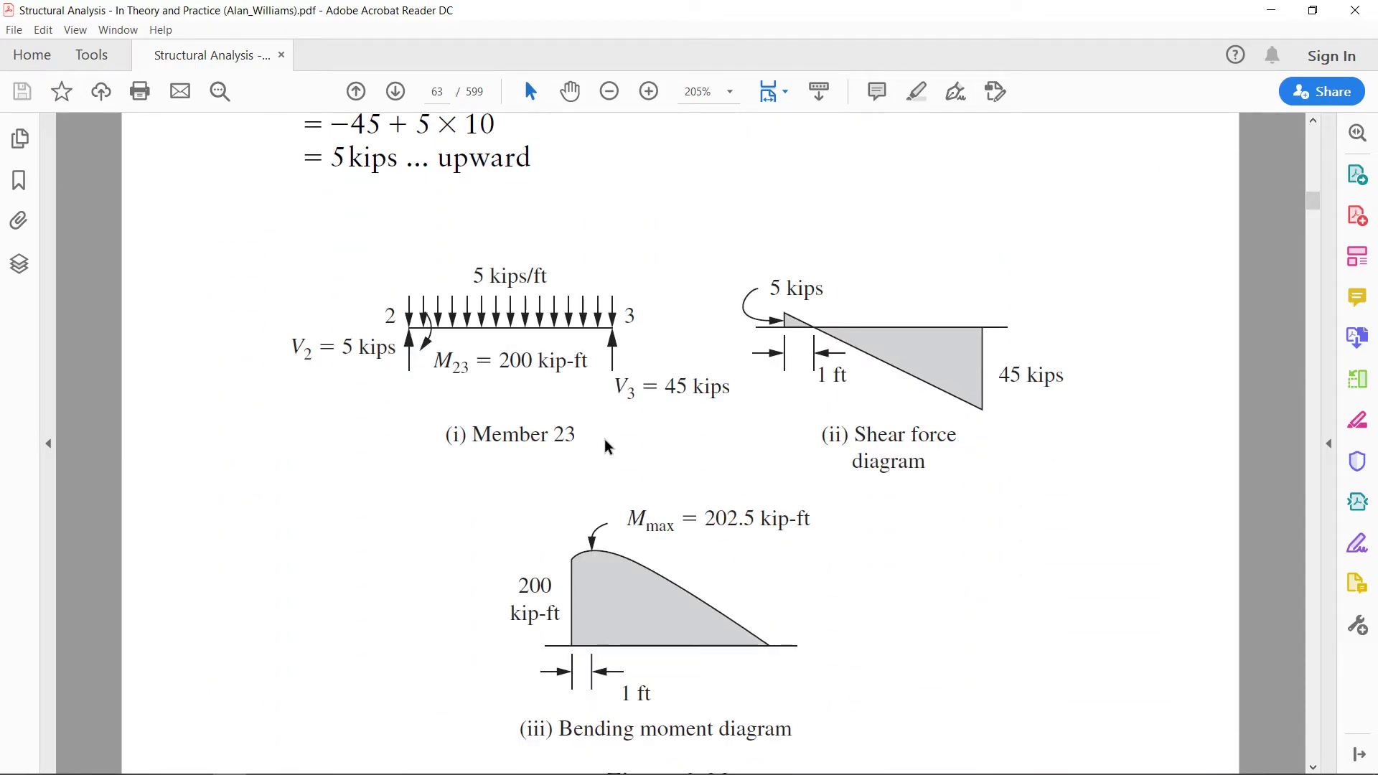
scroll(605, 445, down, 1)
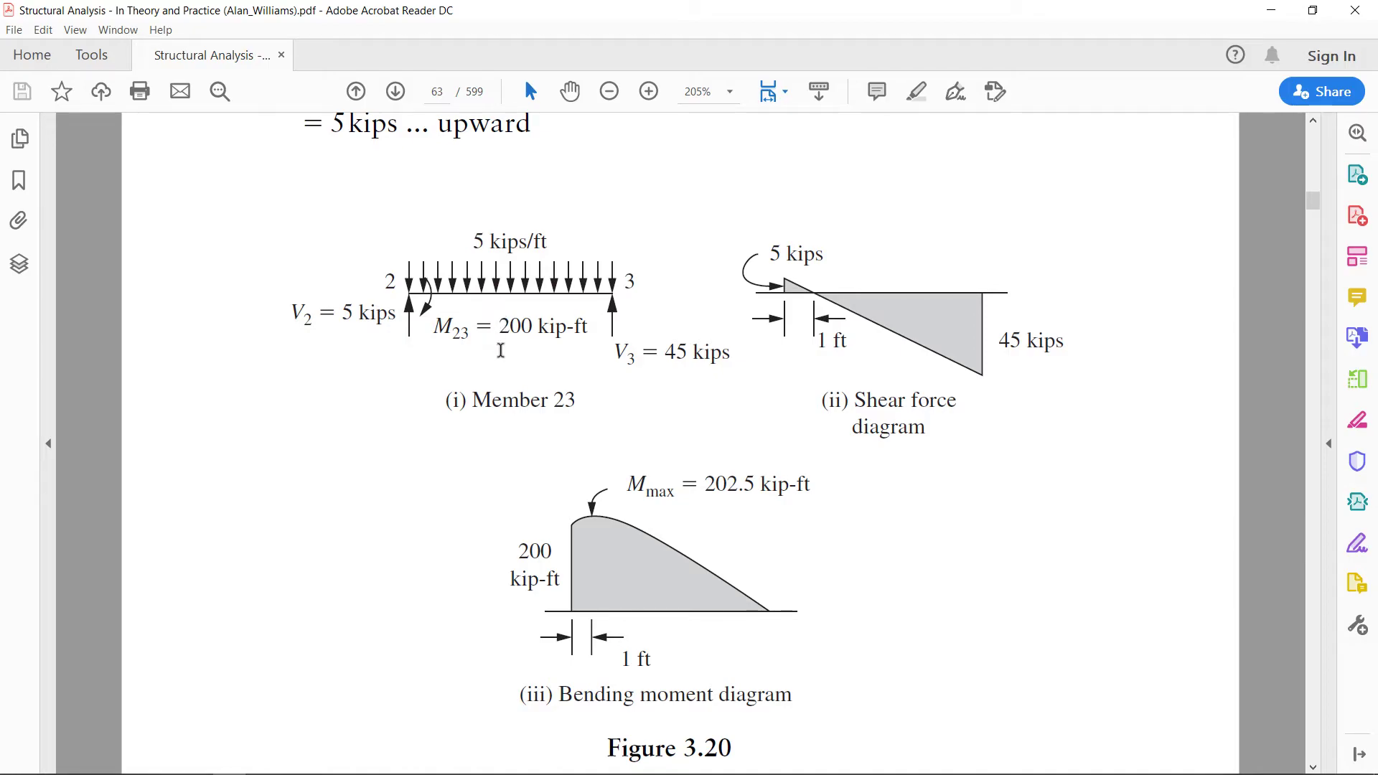
scroll(500, 351, down, 1)
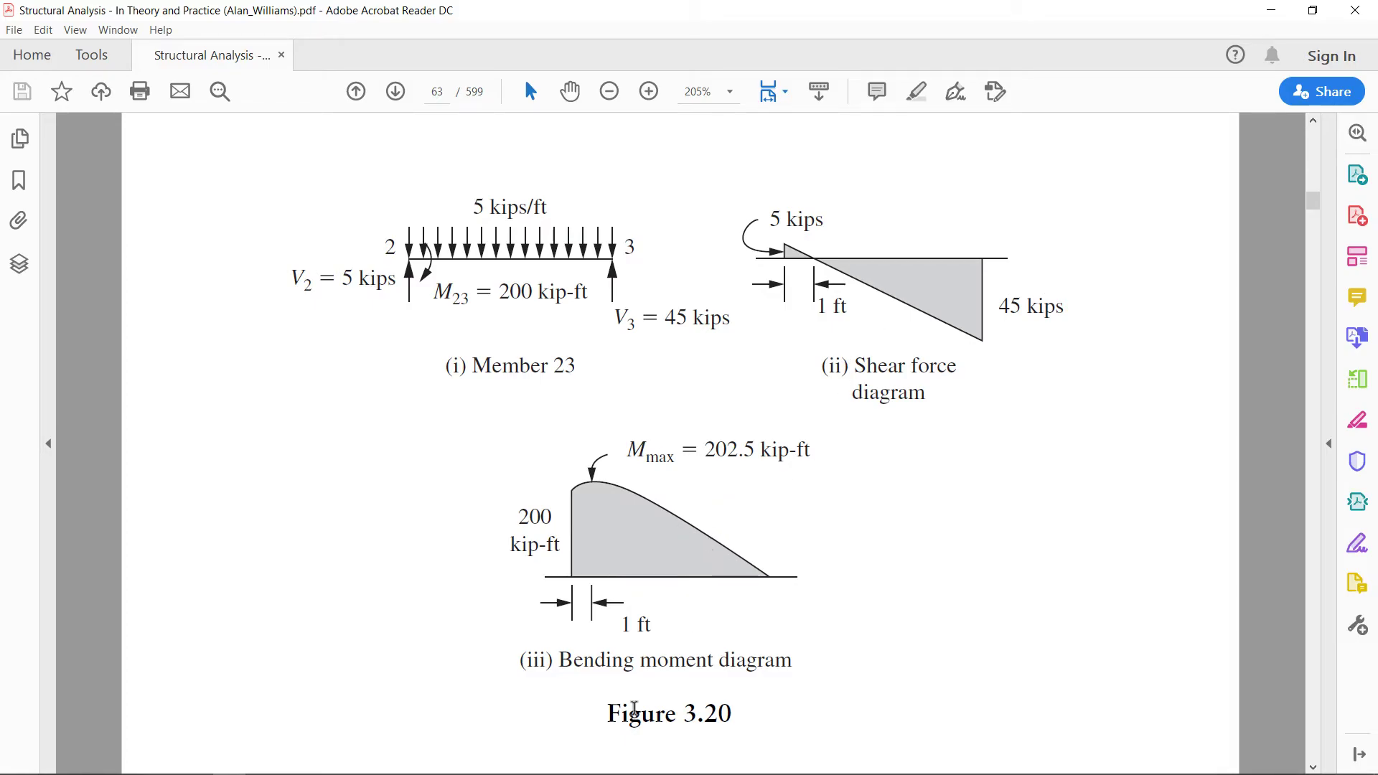
Return to STAAD.Pro, restore the whole structure, select beam 2 and set the front view
mouse_move(524, 771)
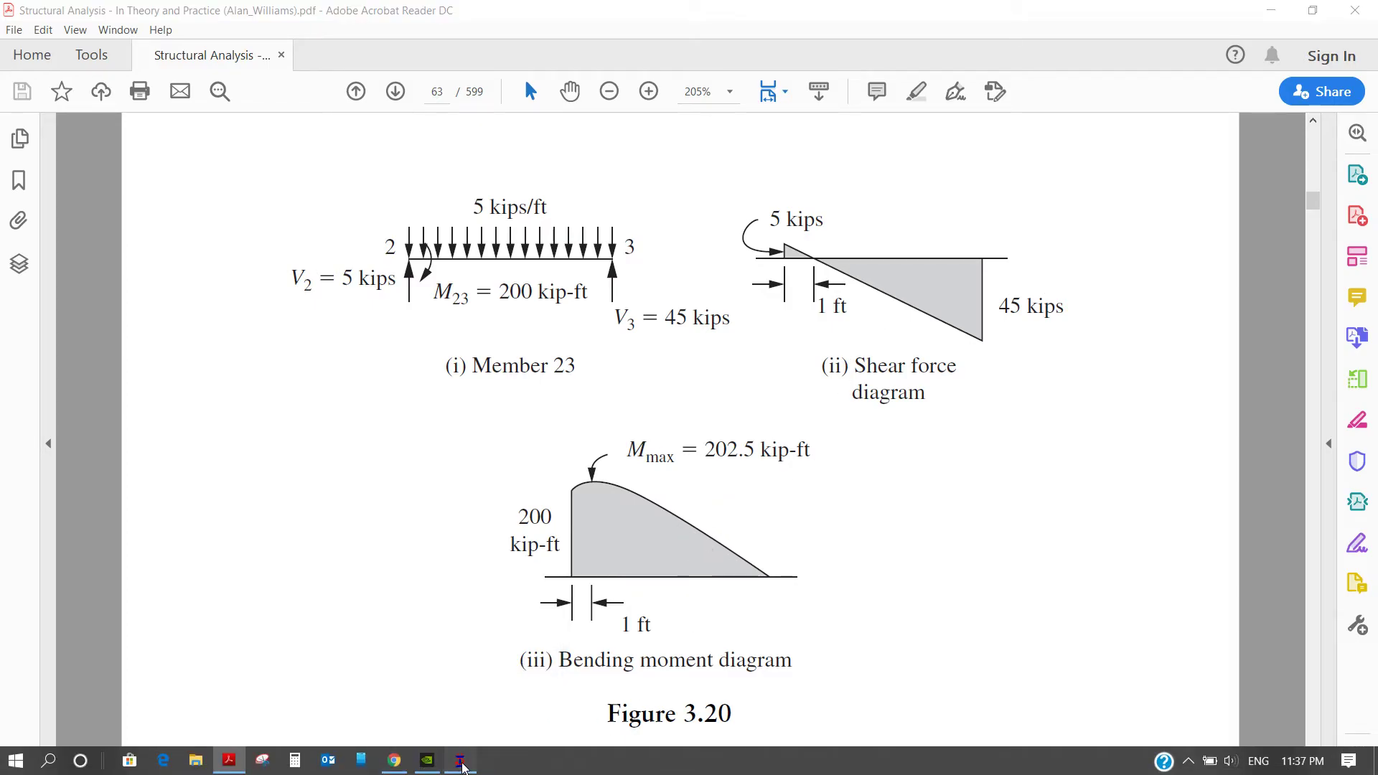
click(460, 762)
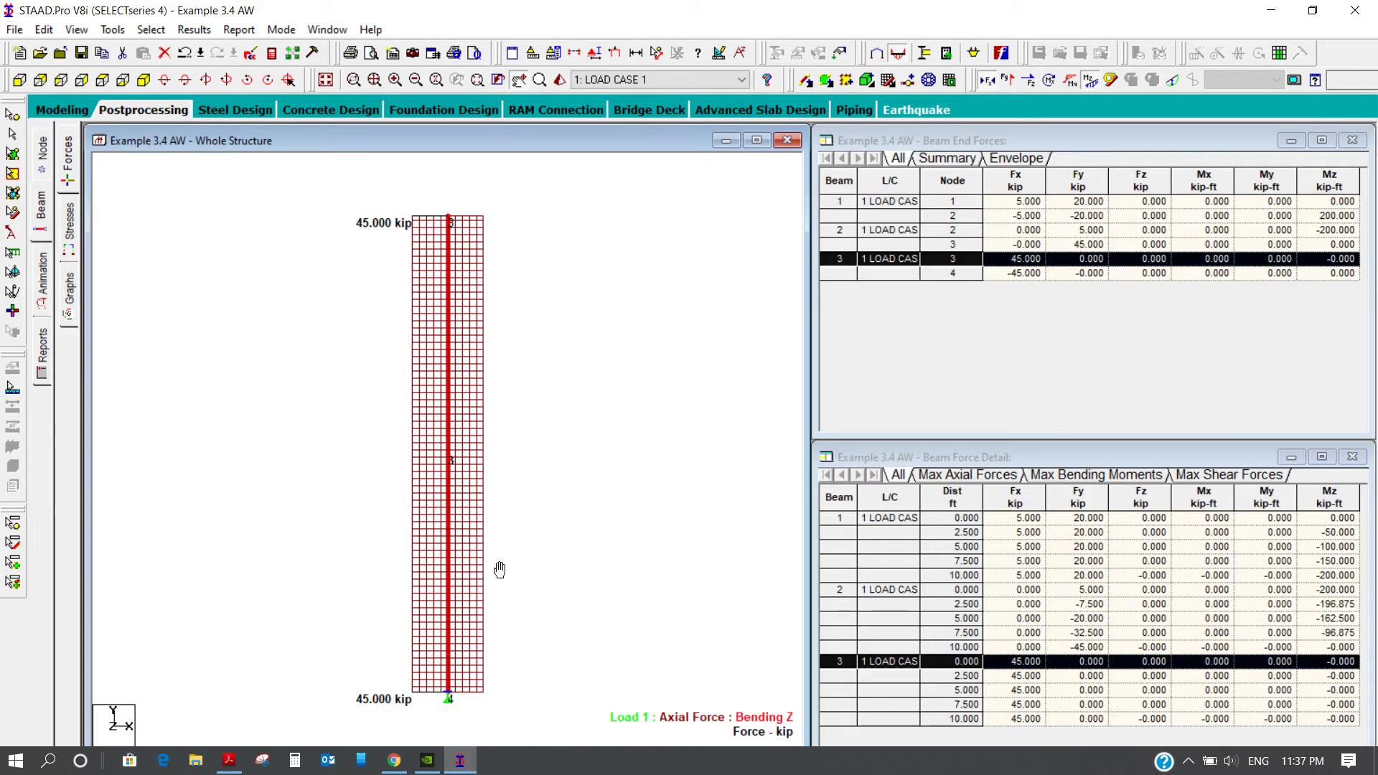
click(325, 80)
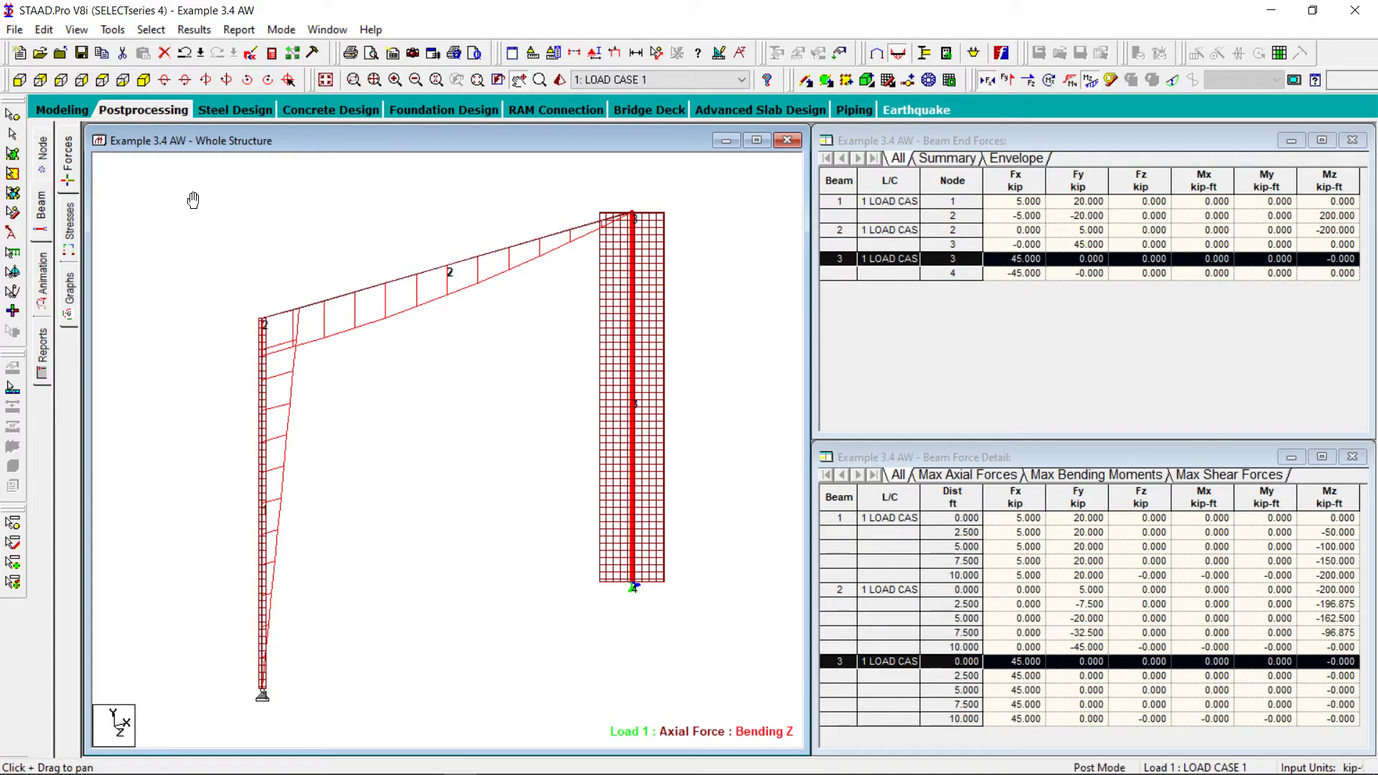
click(12, 134)
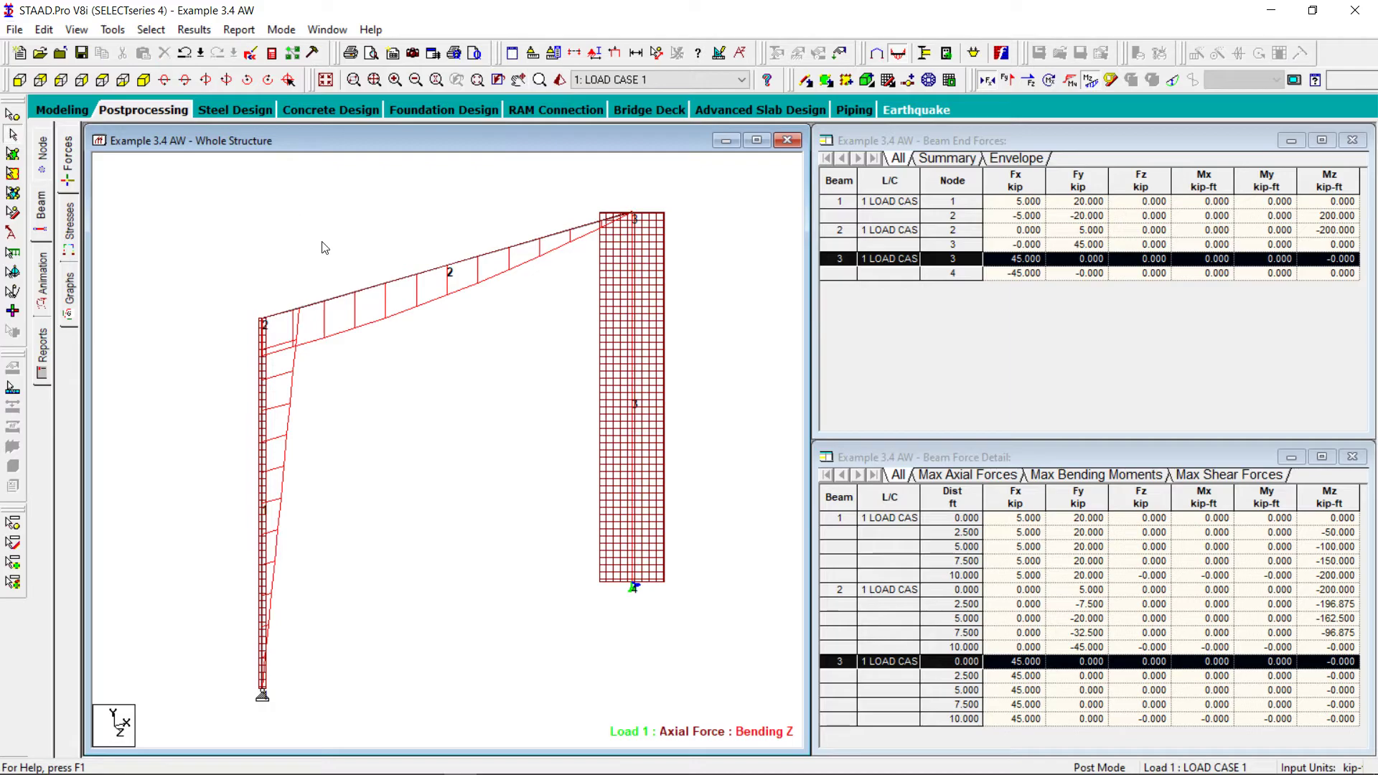
click(440, 271)
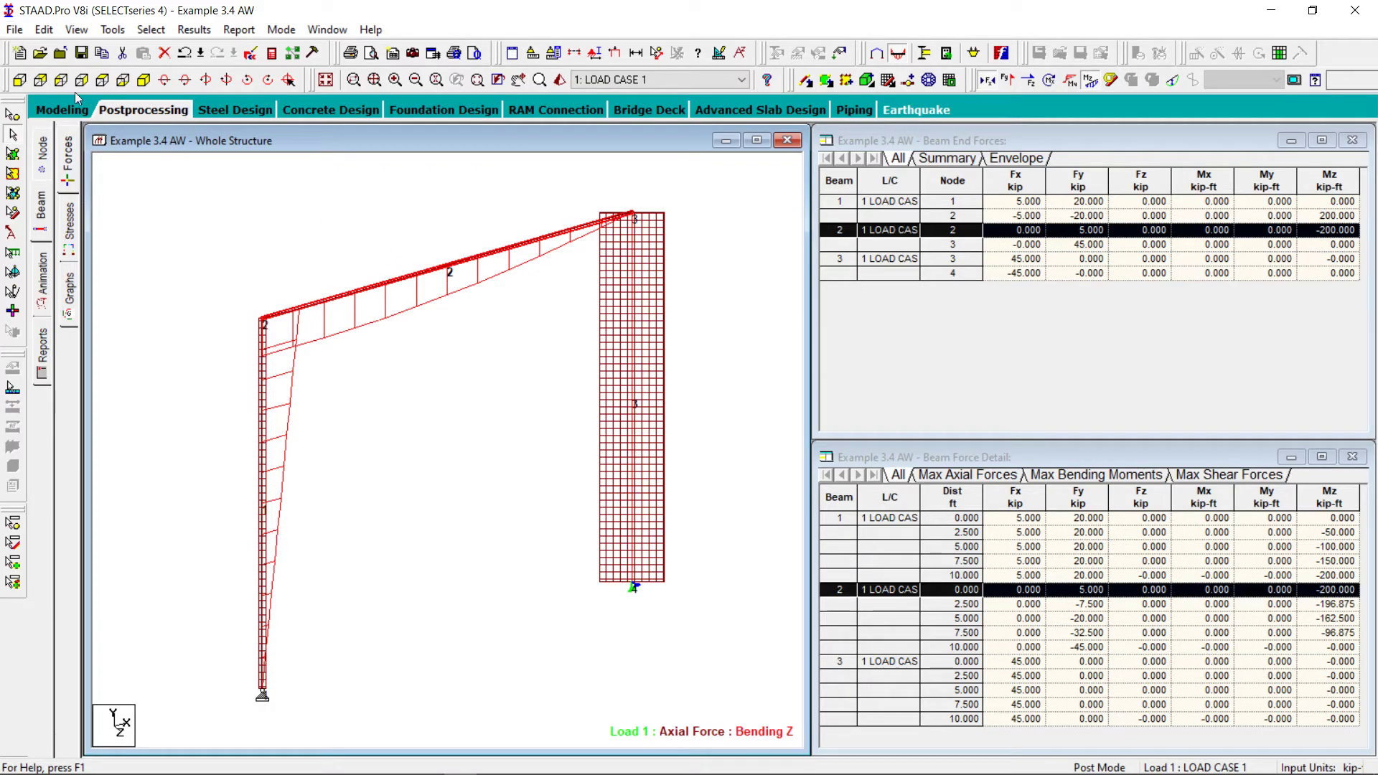
click(19, 81)
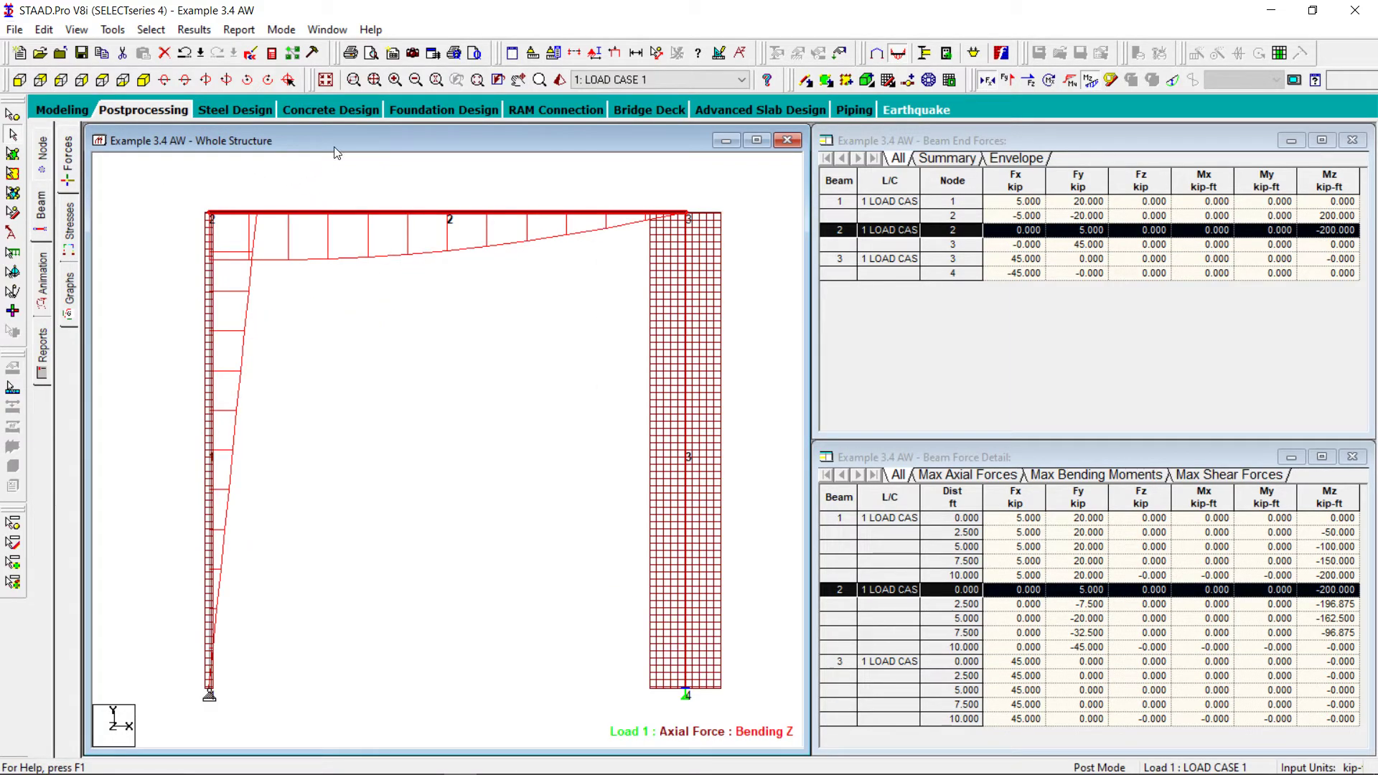
Show only the selected beam 2 in the structure view and move it towards the middle of the window
click(76, 29)
click(122, 83)
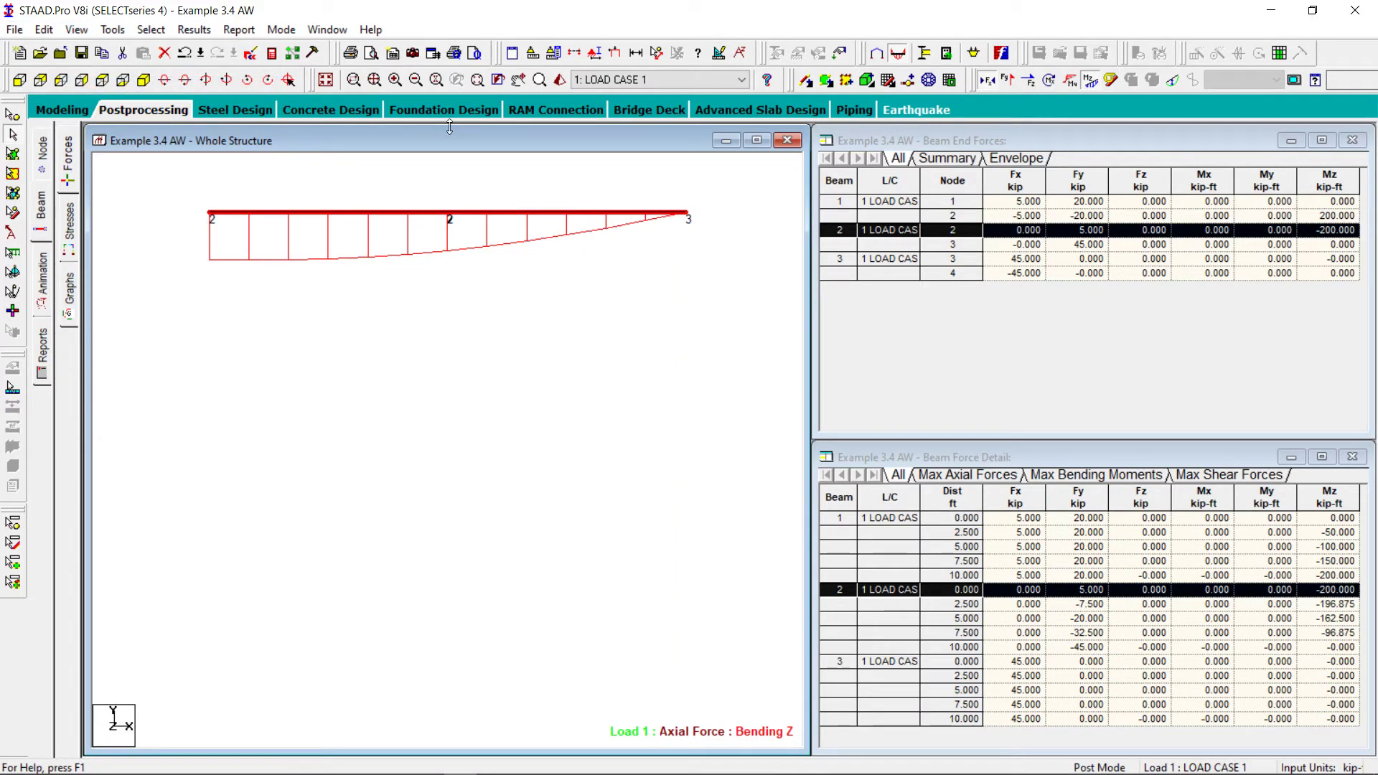
click(517, 80)
drag(492, 261, 519, 321)
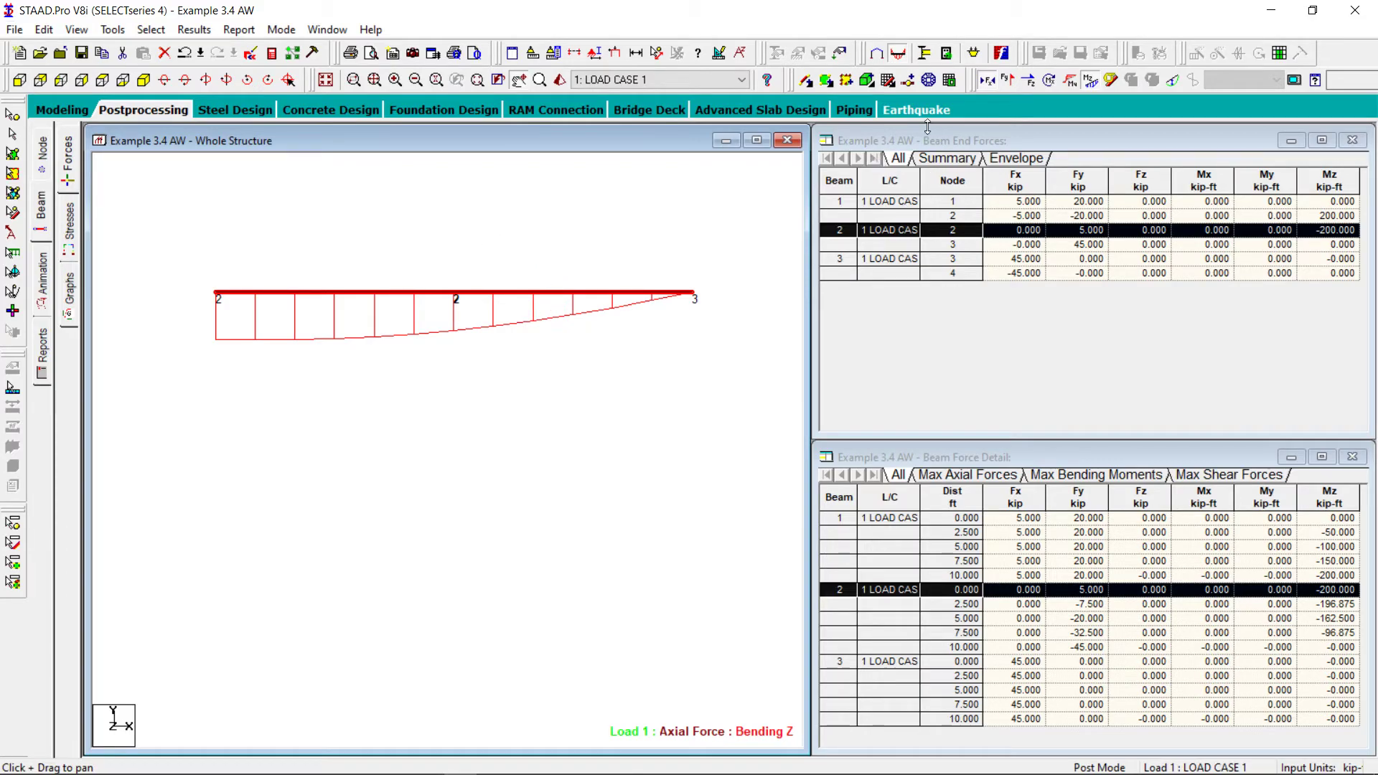
Replace beam 2's axial and Bending Z diagrams with the Shear Y diagram and annotate the shear forces at the beam ends
click(989, 83)
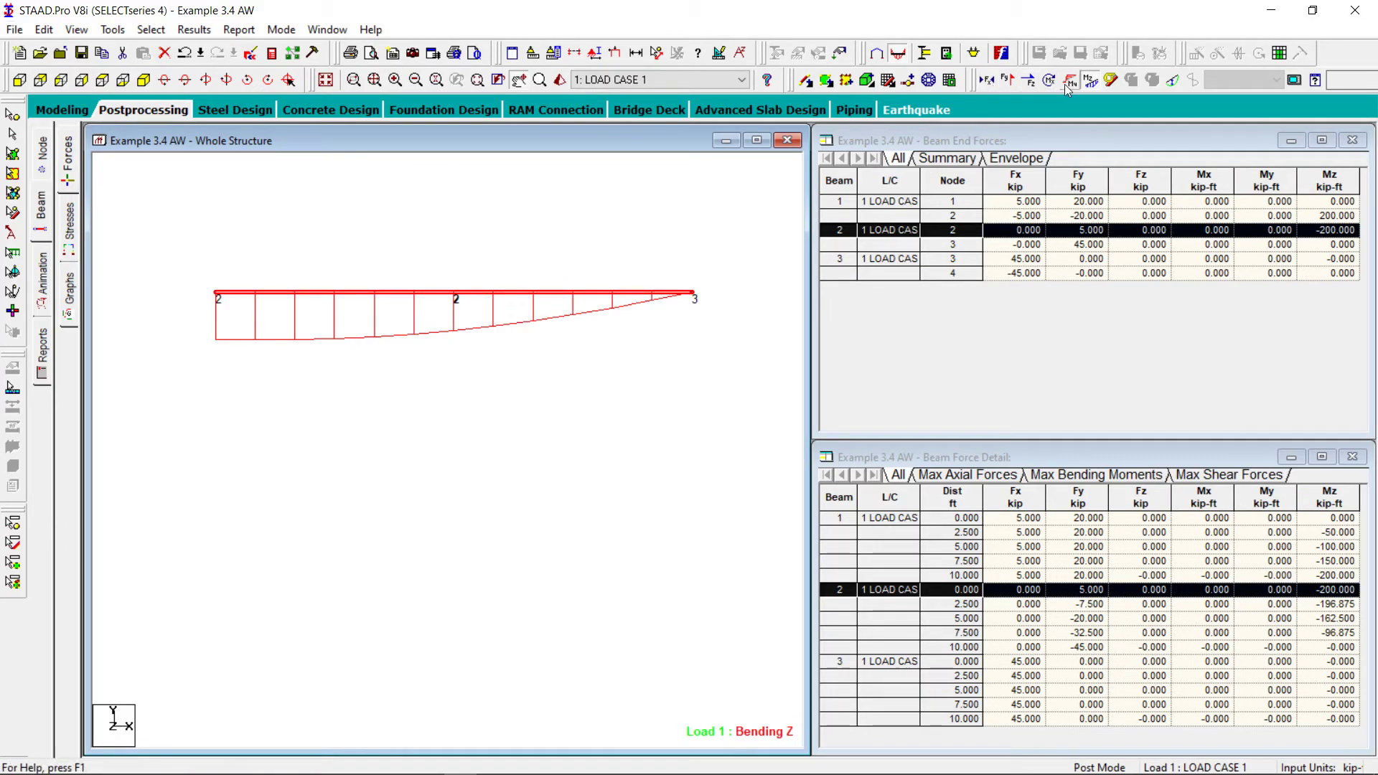
click(1090, 82)
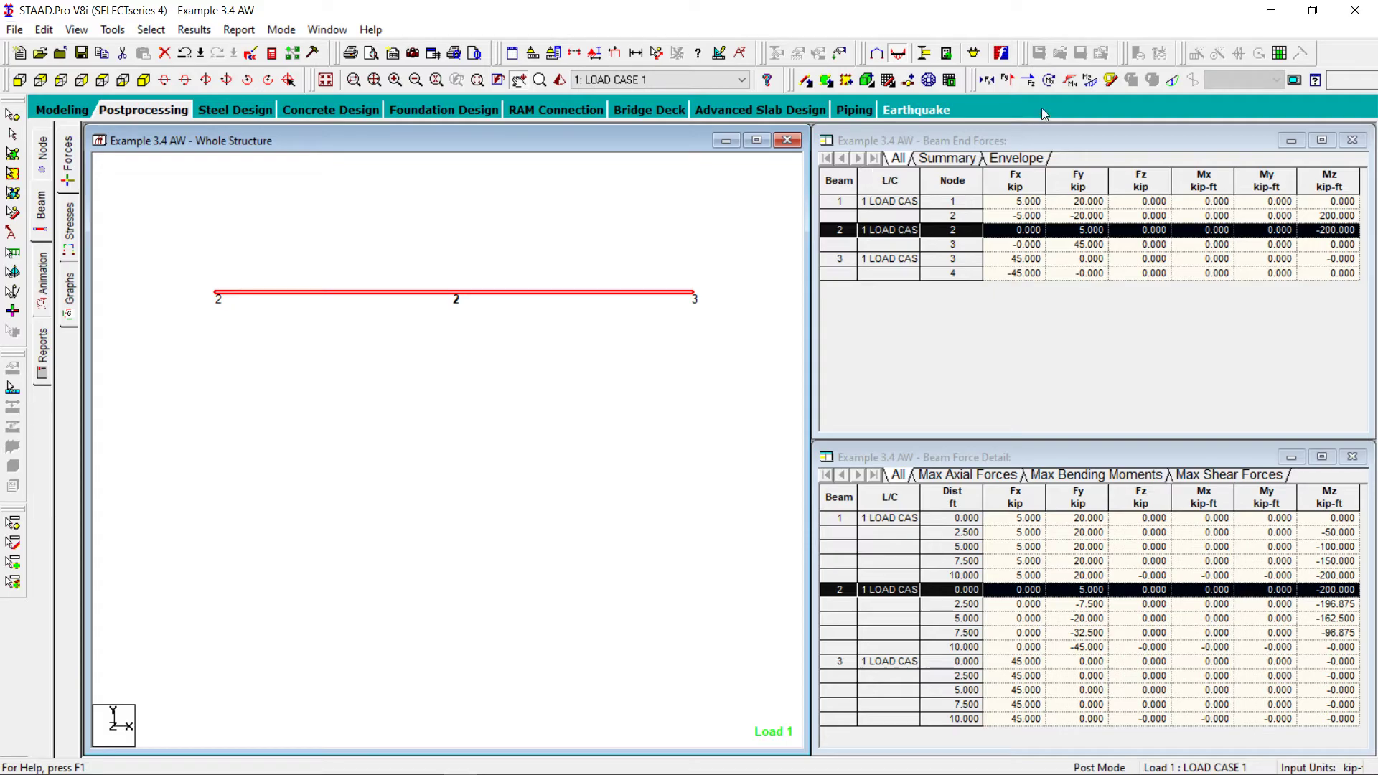
click(1007, 80)
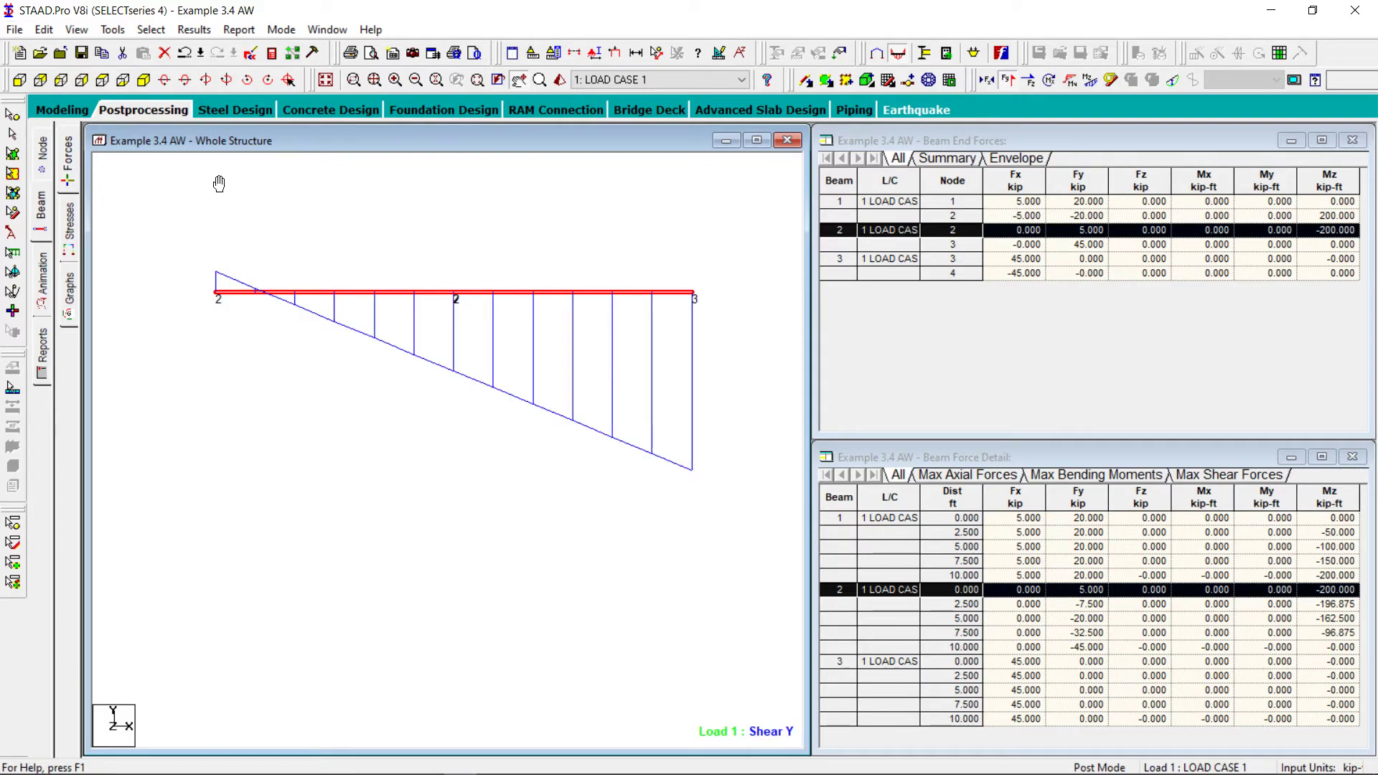
click(194, 30)
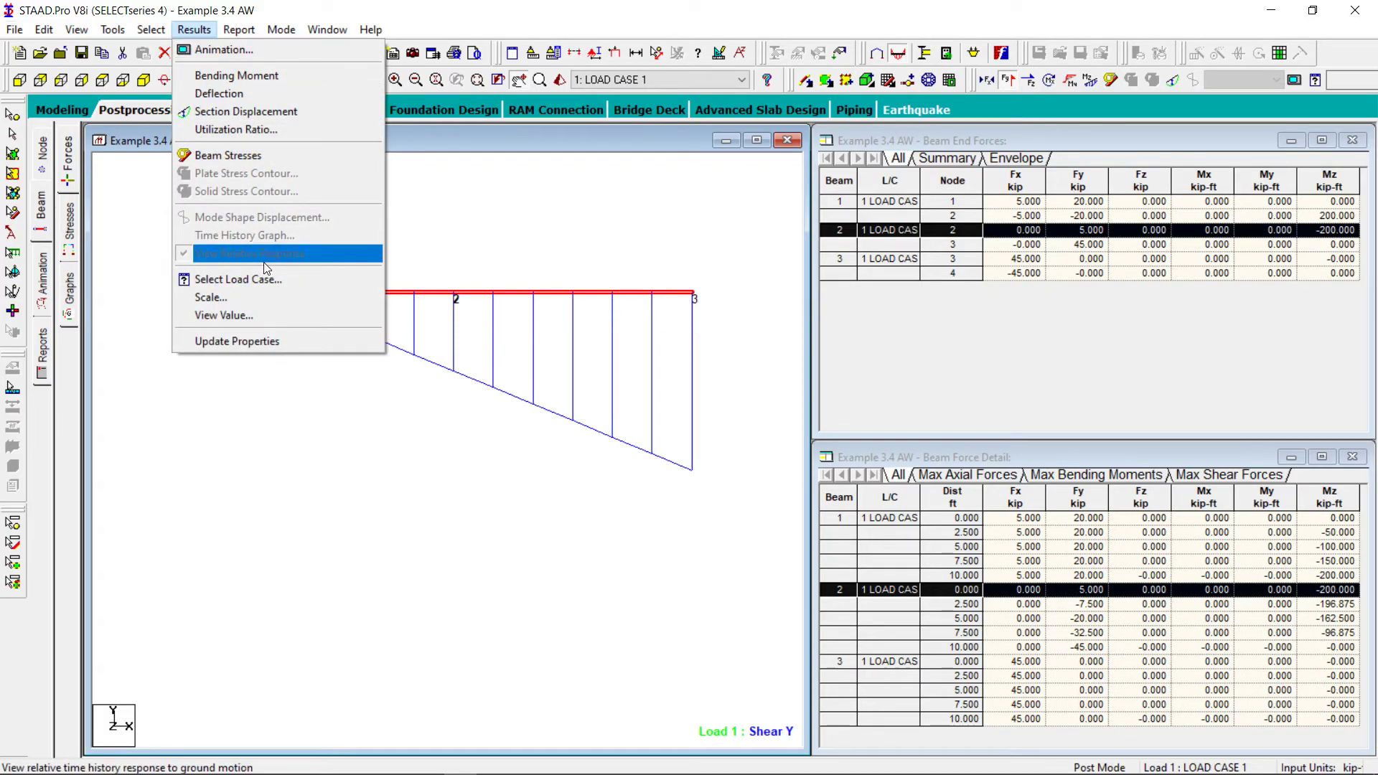
click(255, 316)
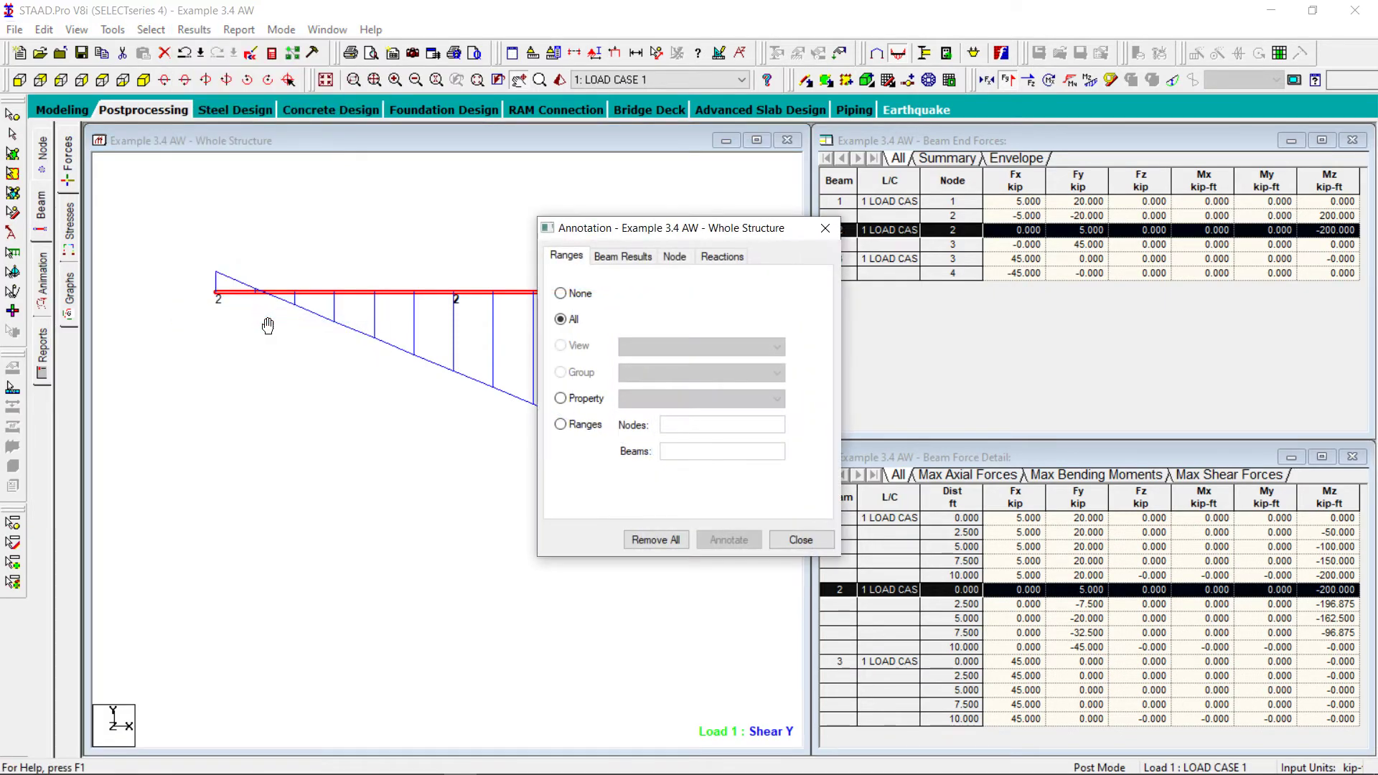
click(622, 258)
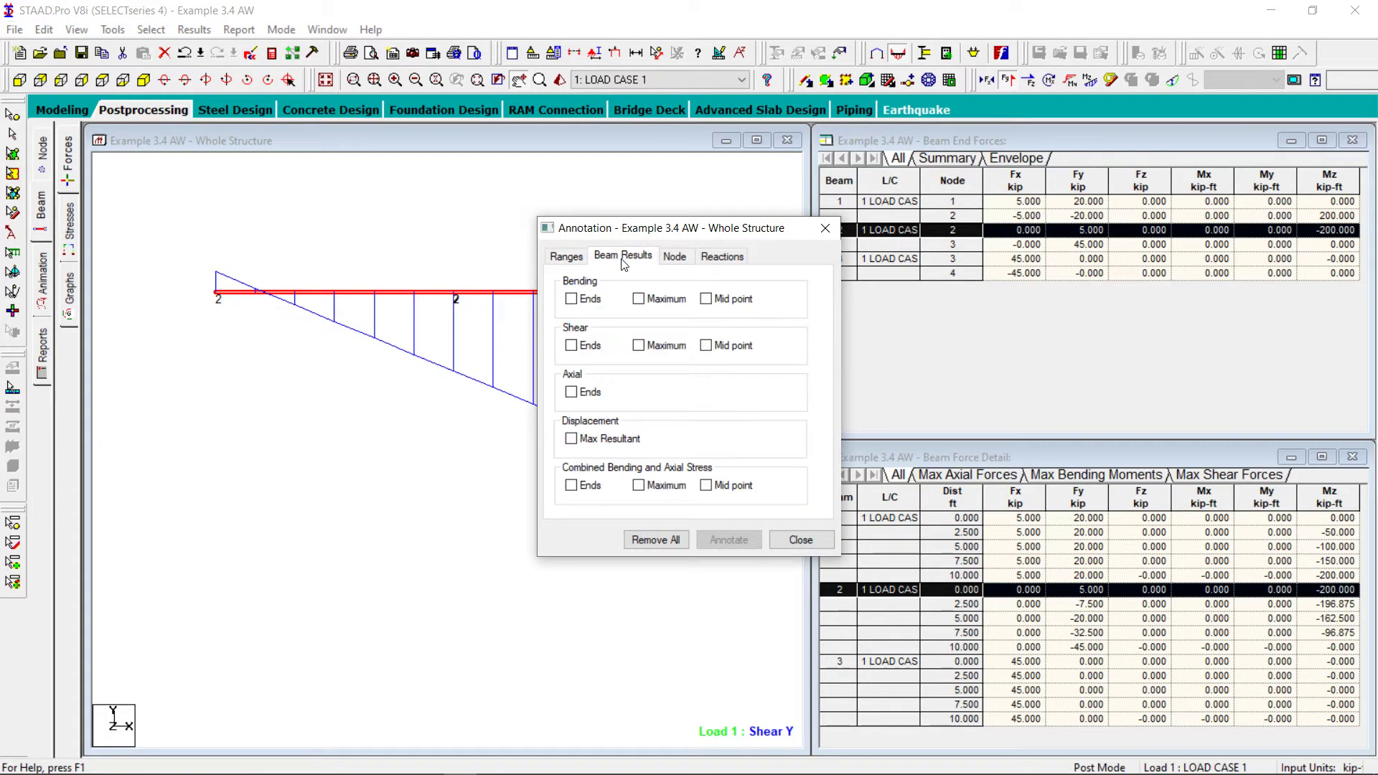
click(571, 346)
click(742, 544)
click(802, 540)
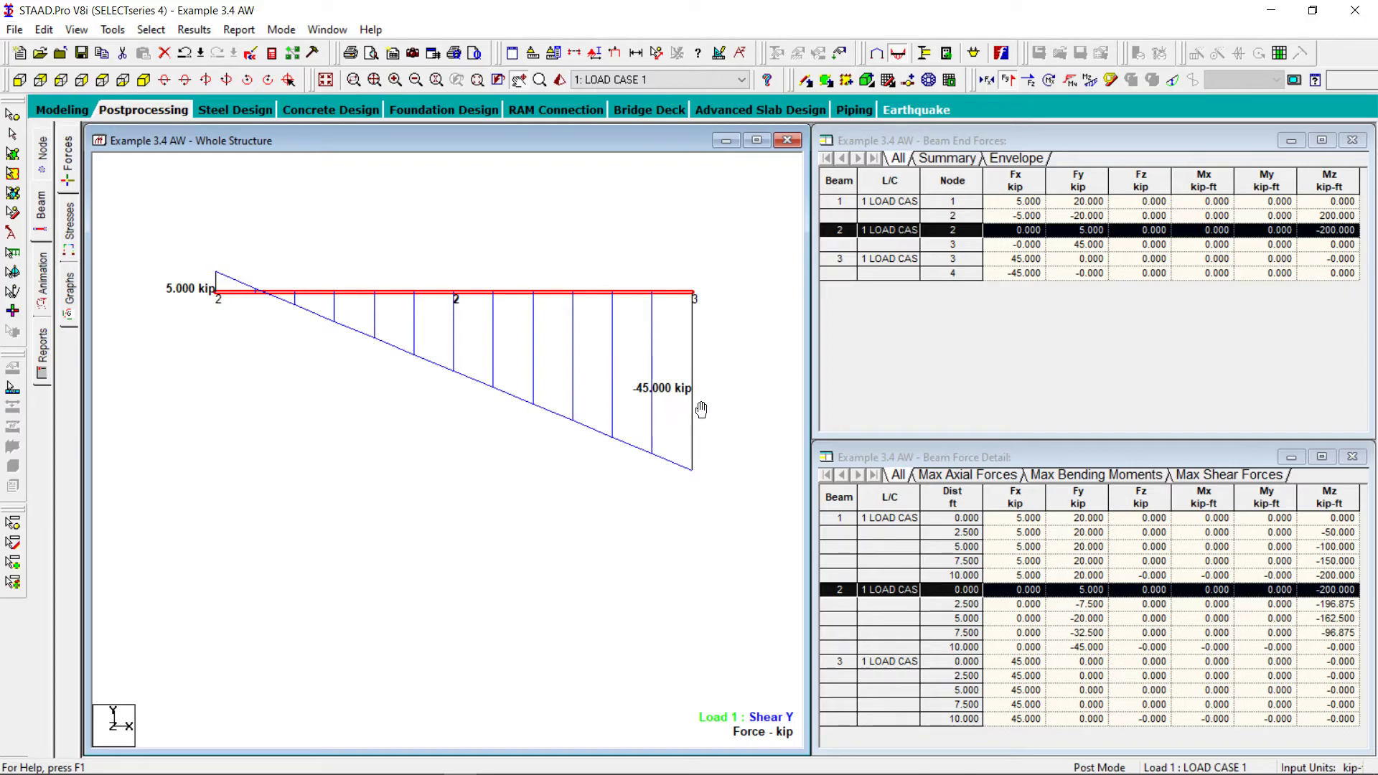
Compare beam 2's shear diagram with the member 23 shear force diagram in the textbook PDF, and return to STAAD.Pro
mouse_move(566, 768)
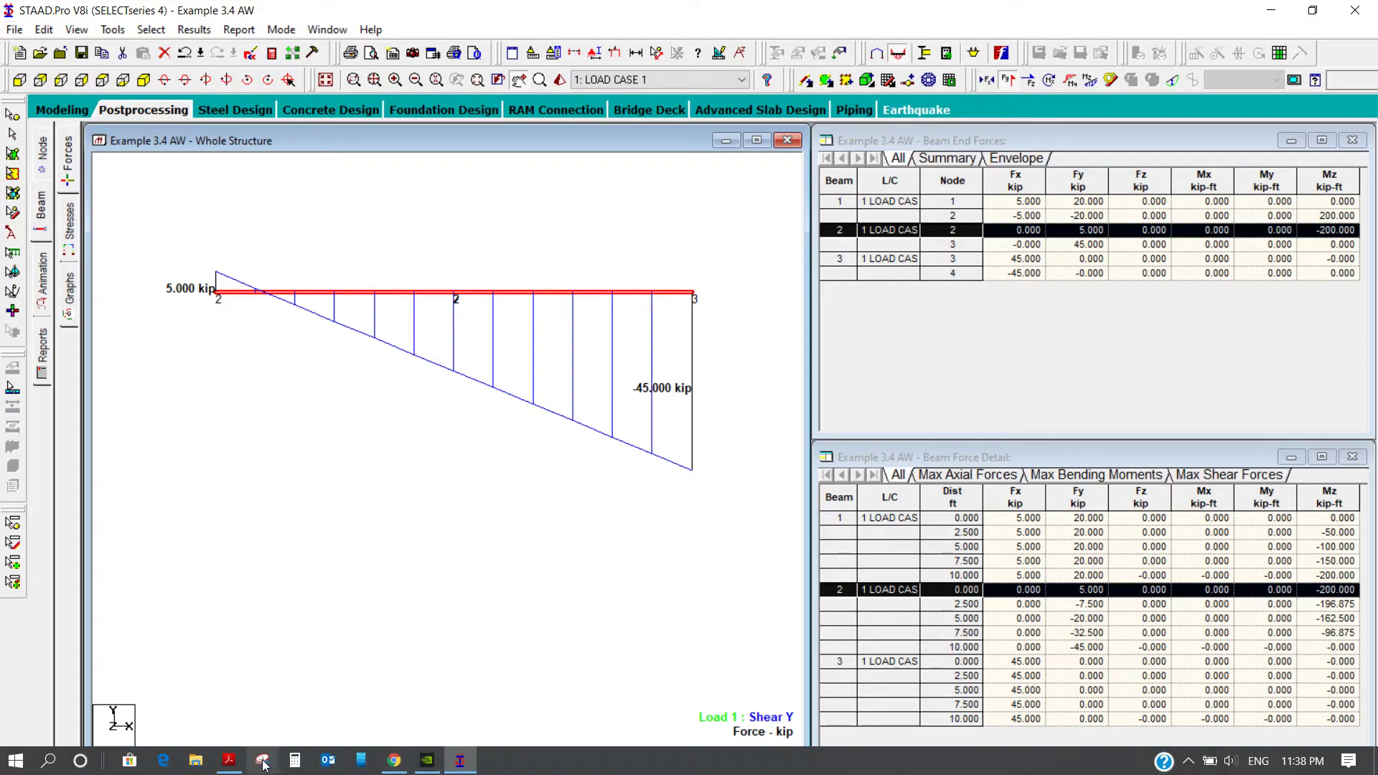
click(231, 761)
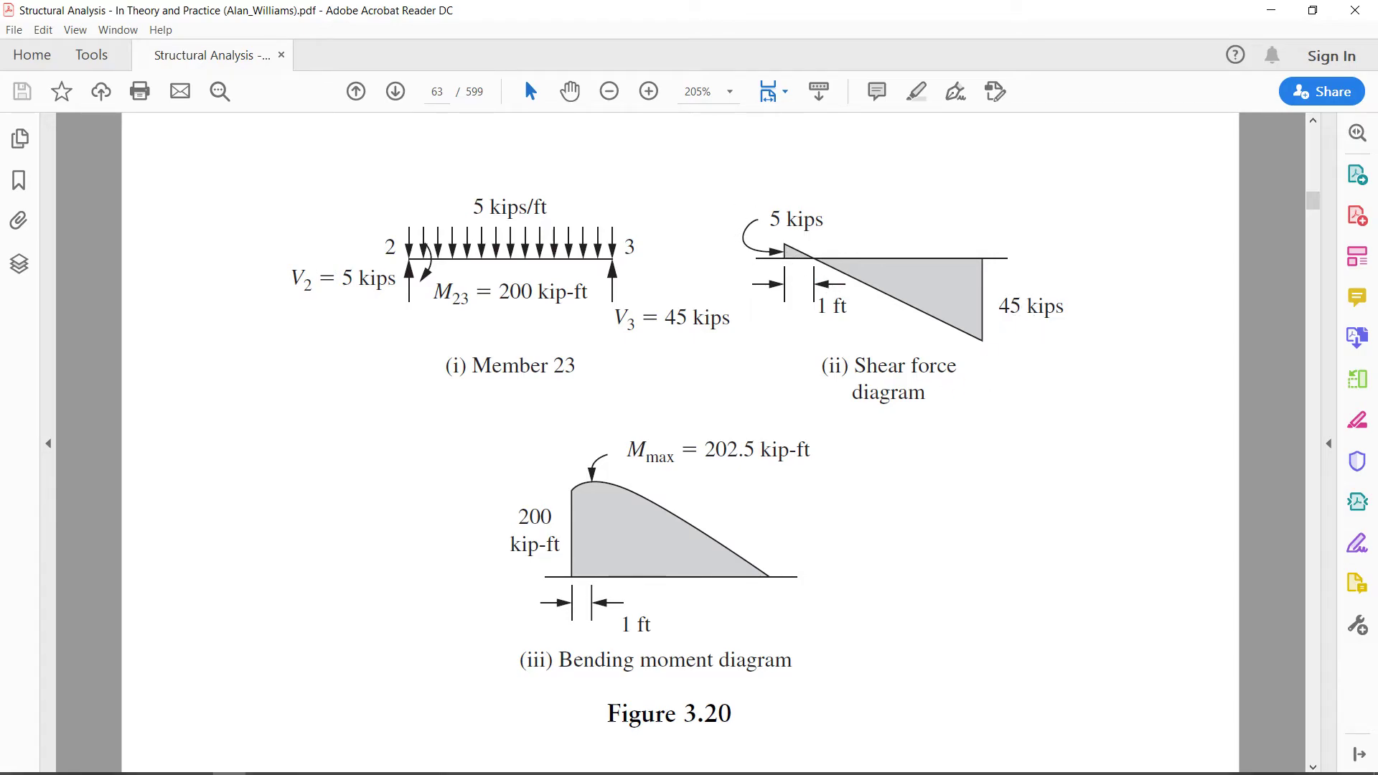
mouse_move(463, 766)
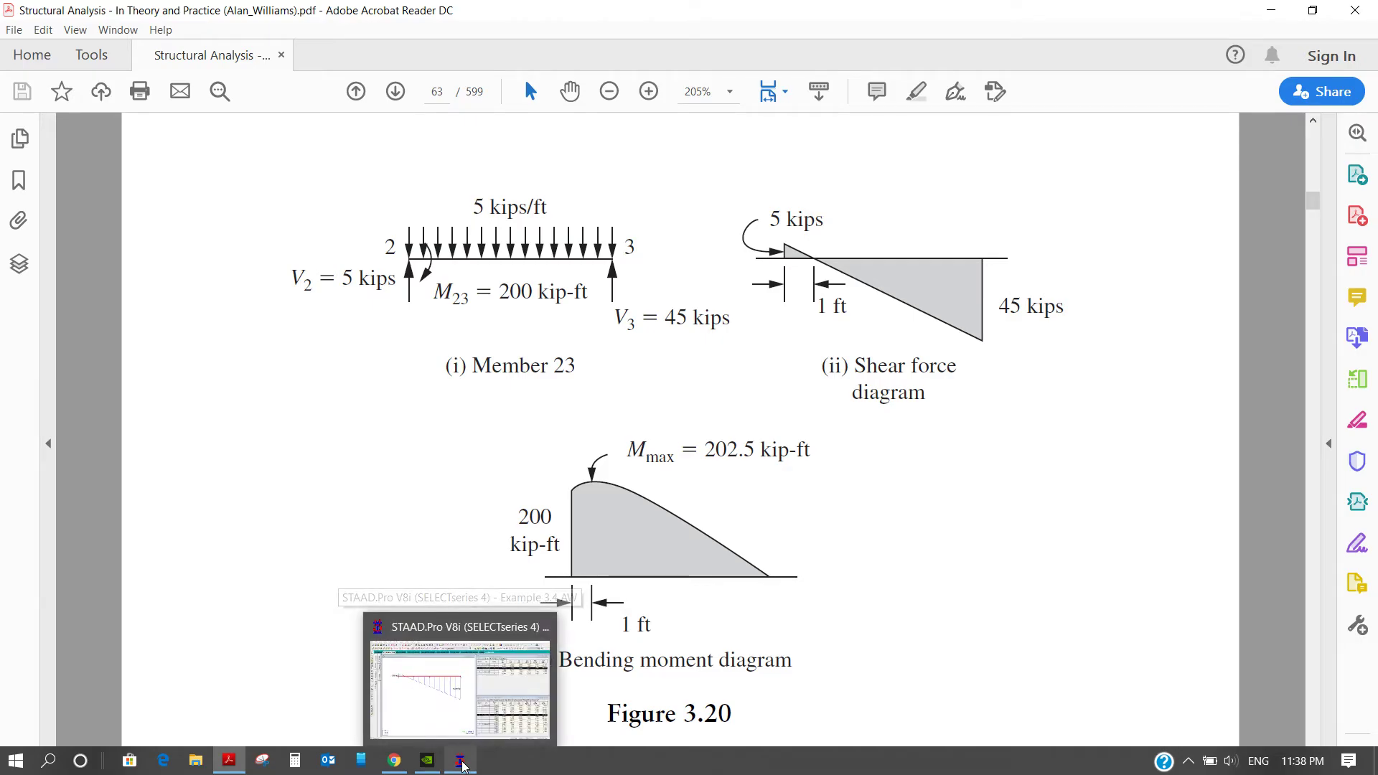
click(488, 675)
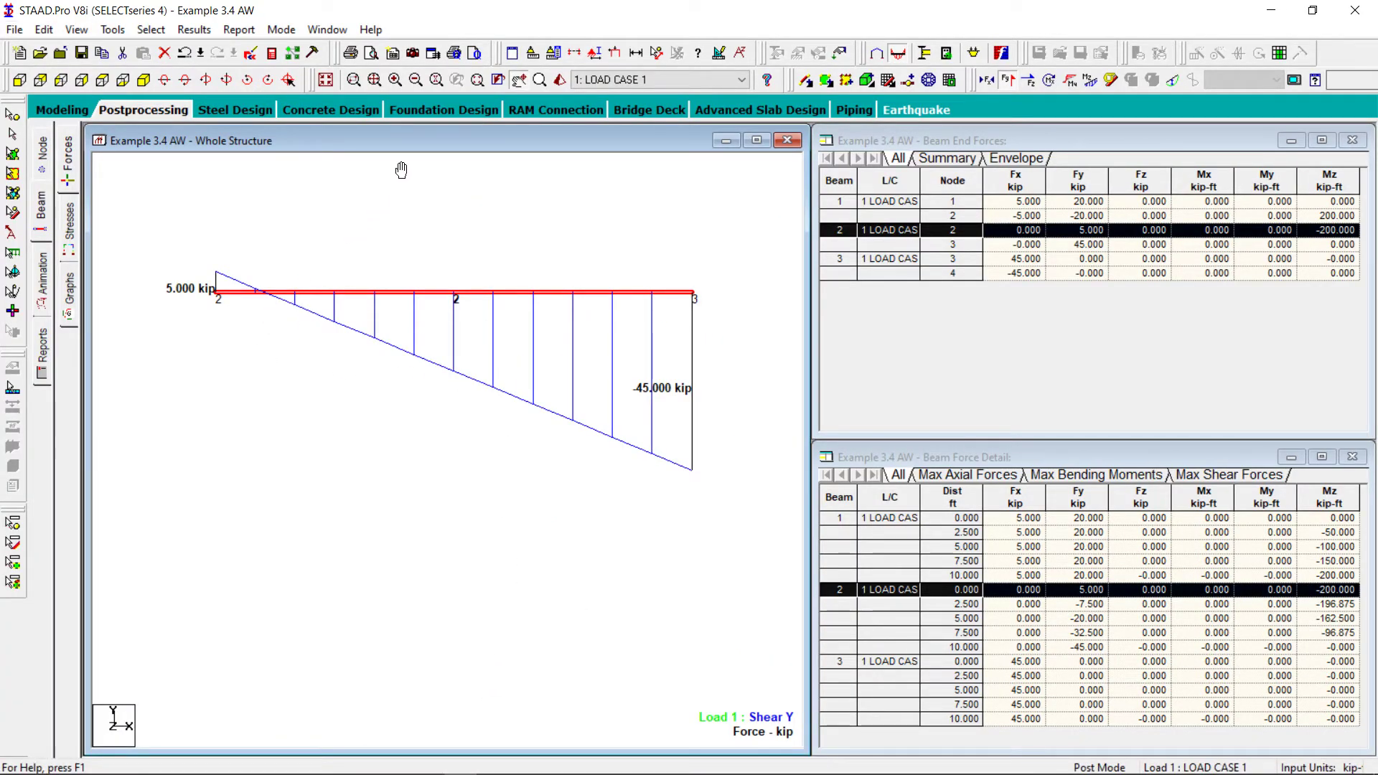
Replace beam 2's Shear Y diagram with the Bending Z diagram and compare it with the textbook PDF's bending moment diagram, returning to STAAD.Pro
click(1009, 80)
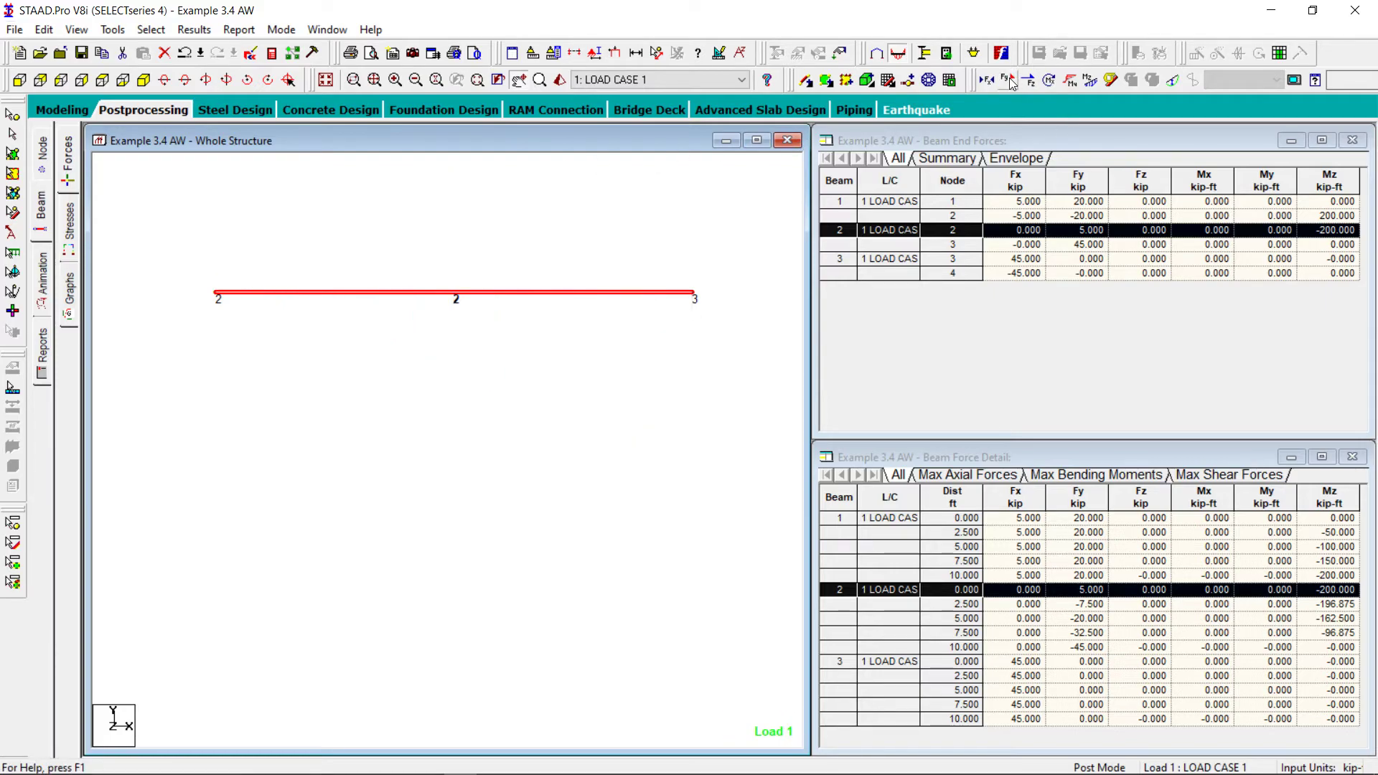
click(1090, 80)
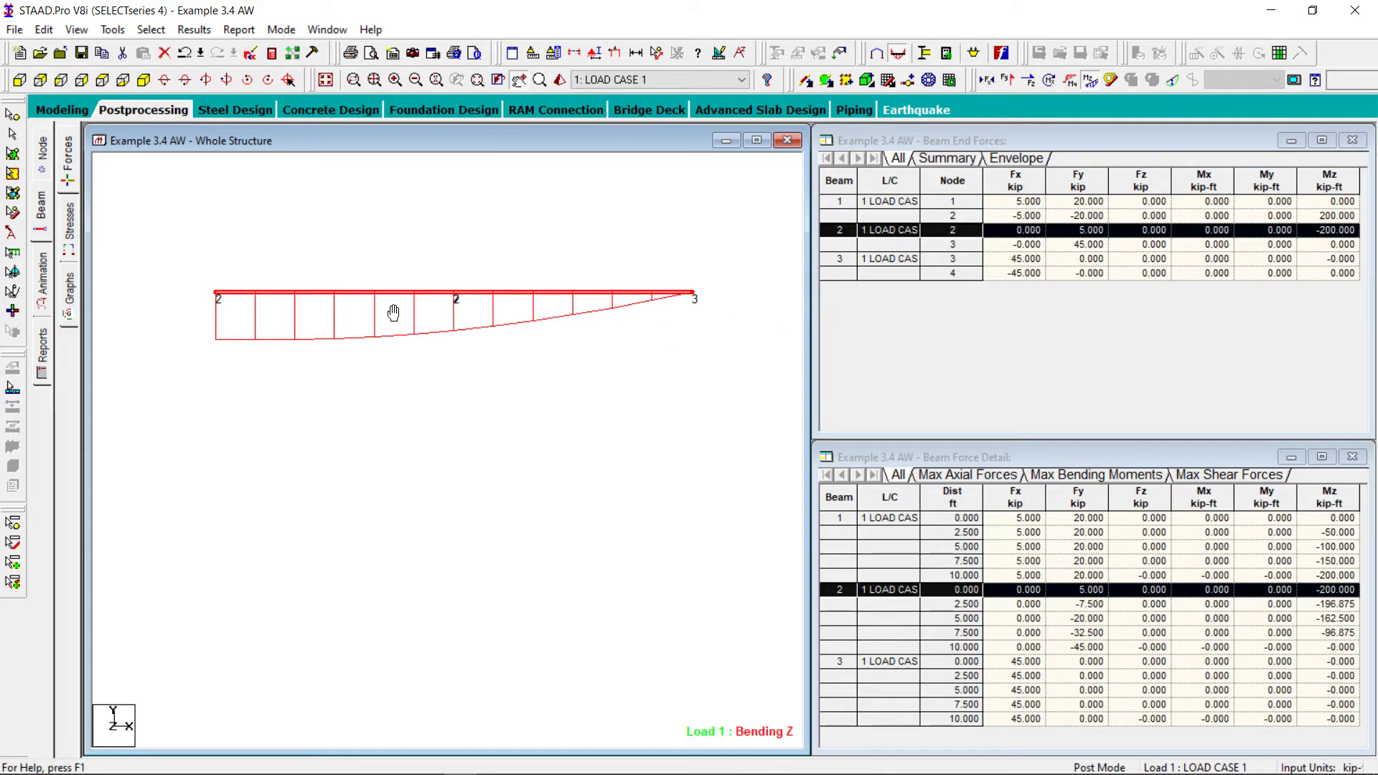
mouse_move(457, 769)
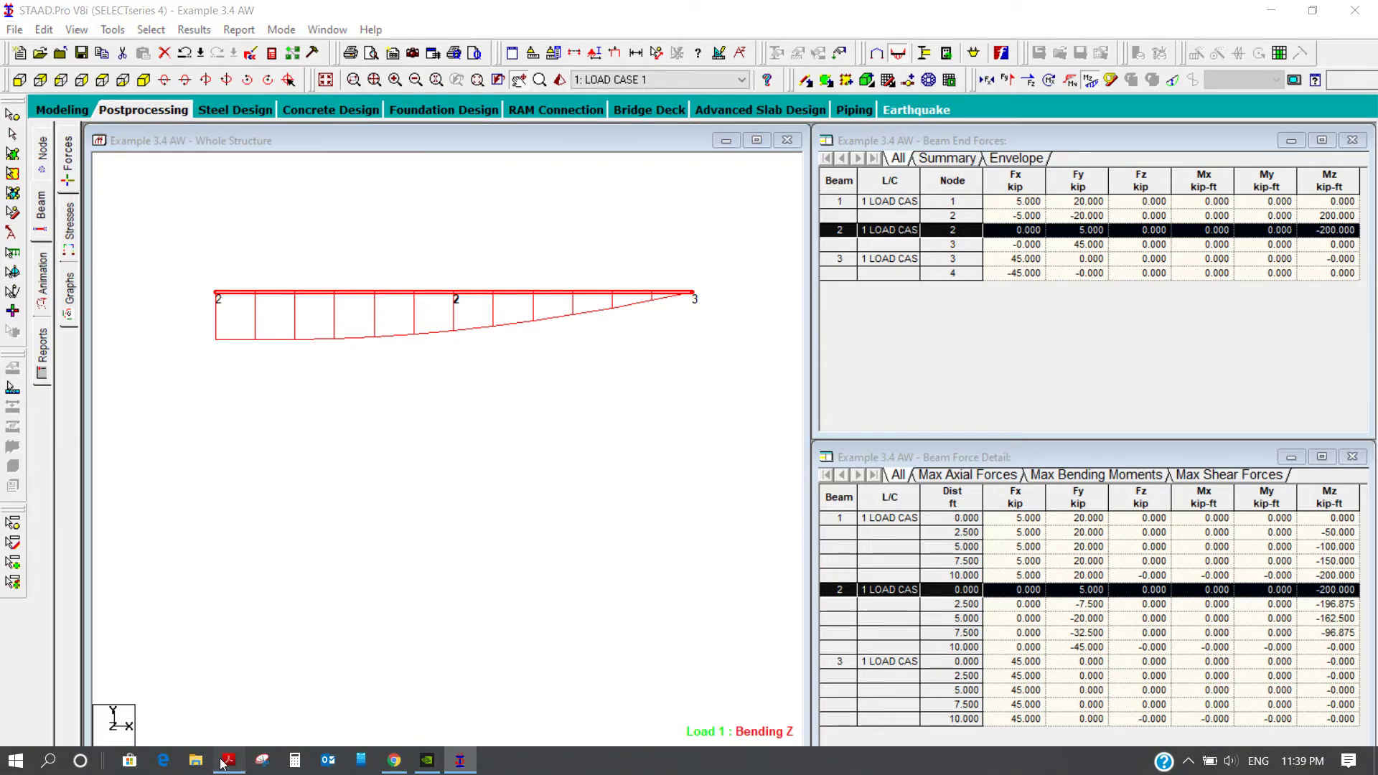
click(229, 760)
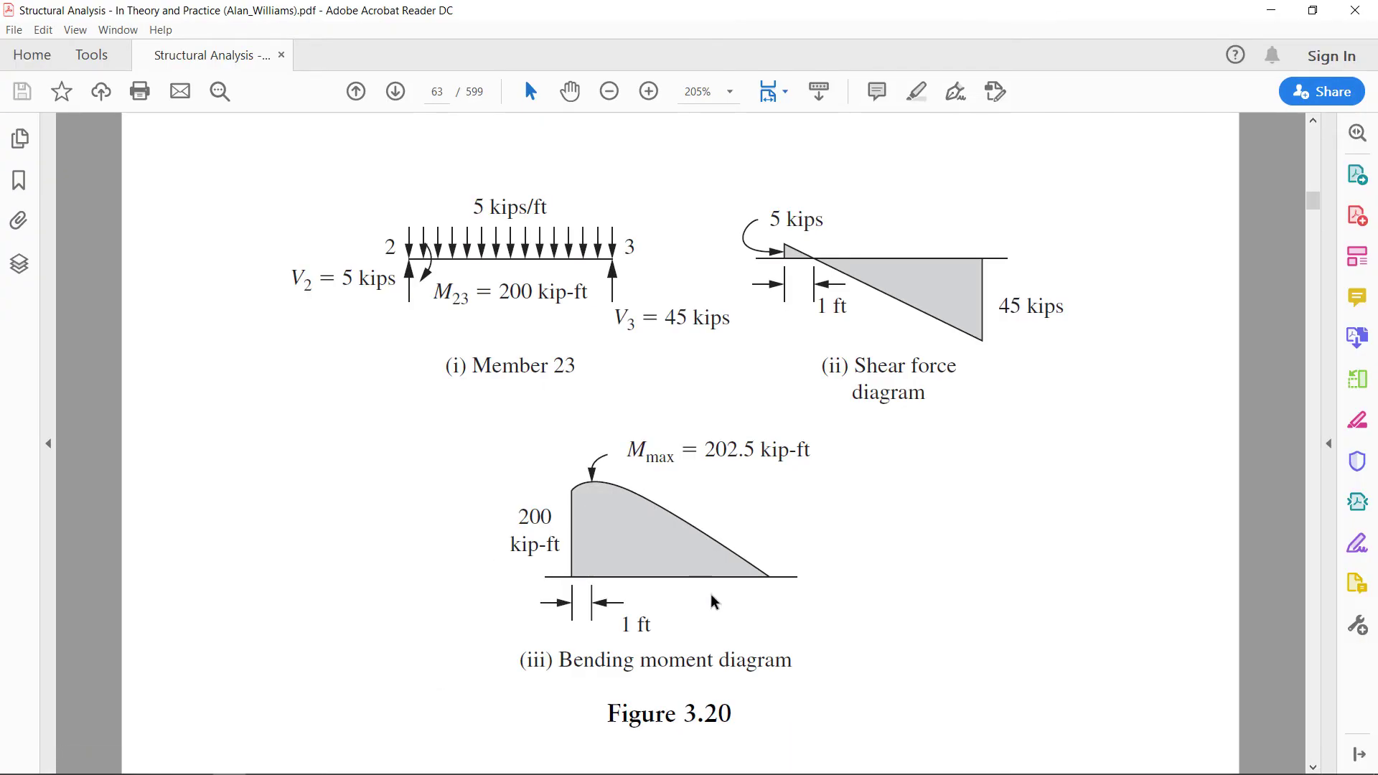
mouse_move(459, 773)
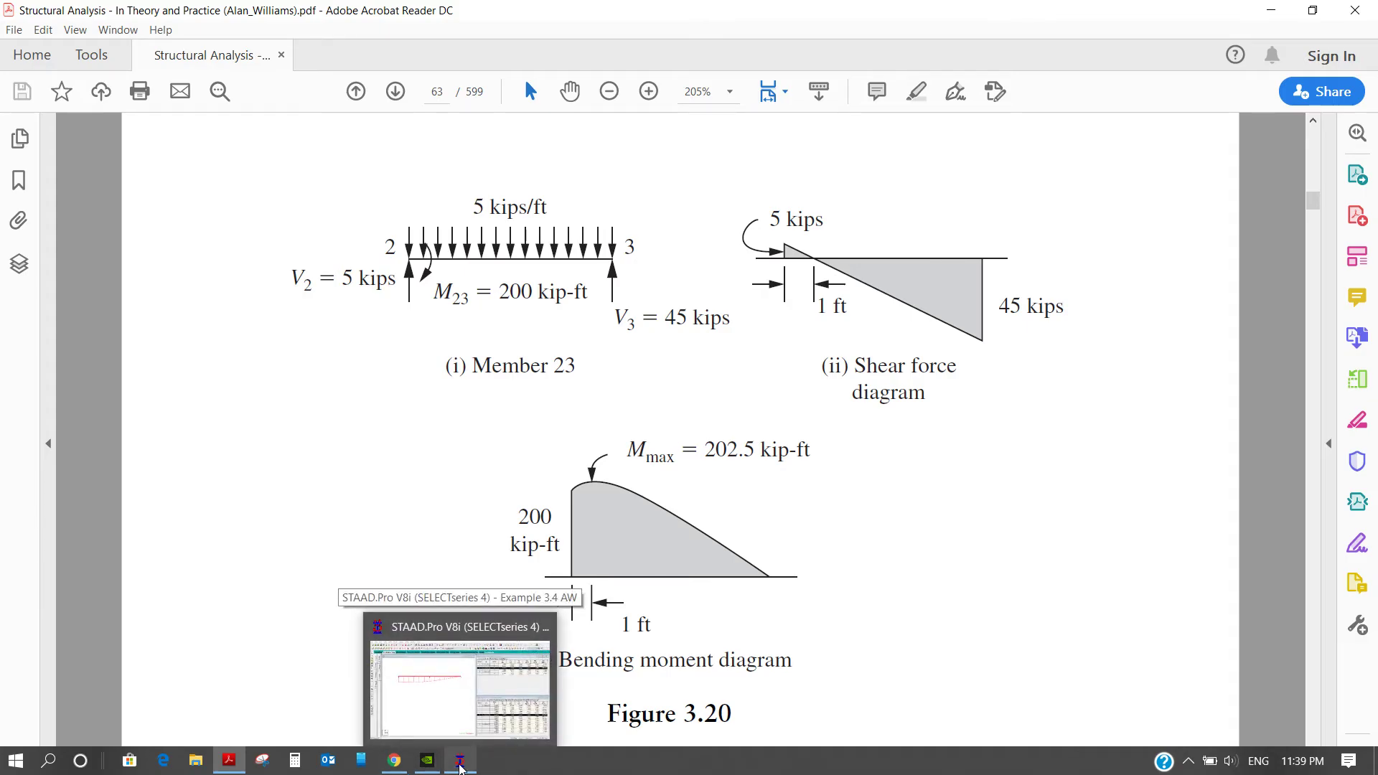
click(460, 766)
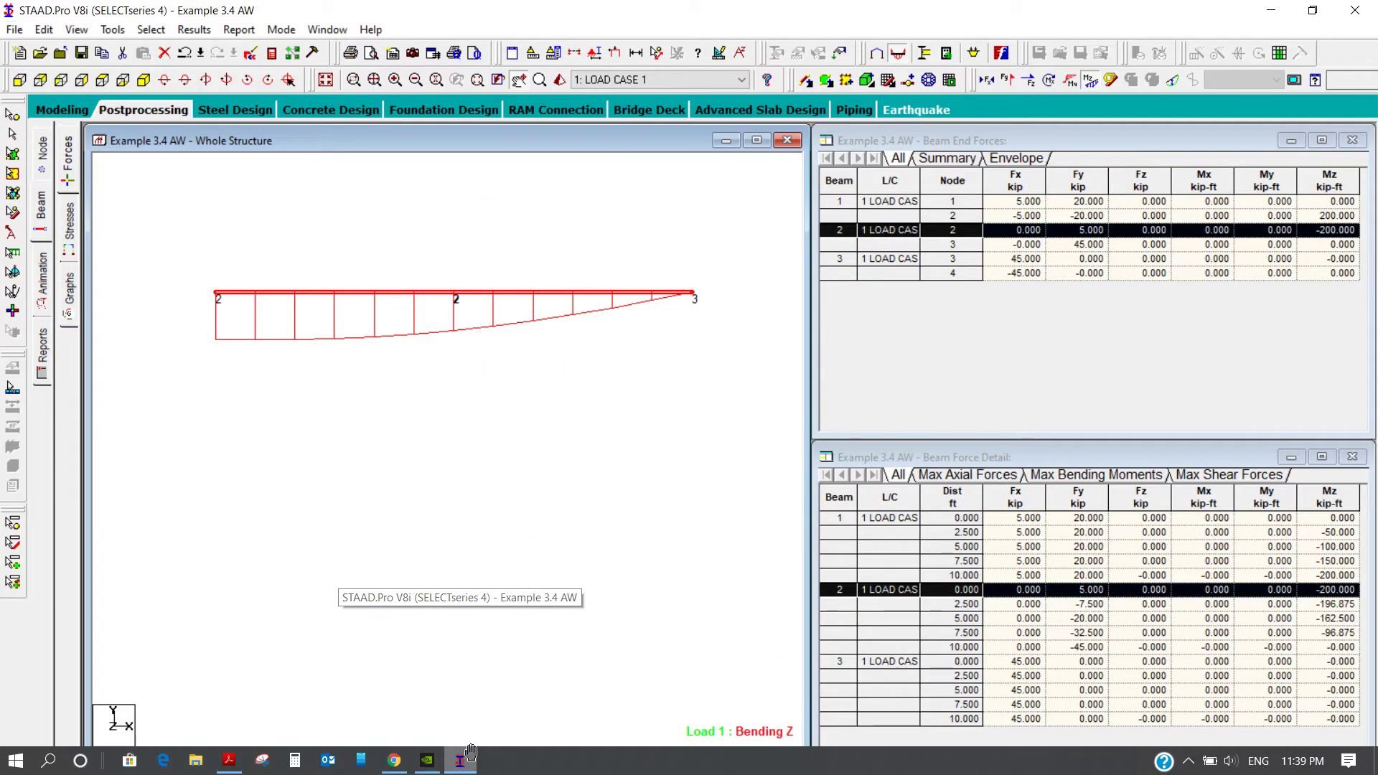
Enlarge beam 2's moment diagram by setting the Bending Z result scale to 25 kip-ft per ft
click(718, 53)
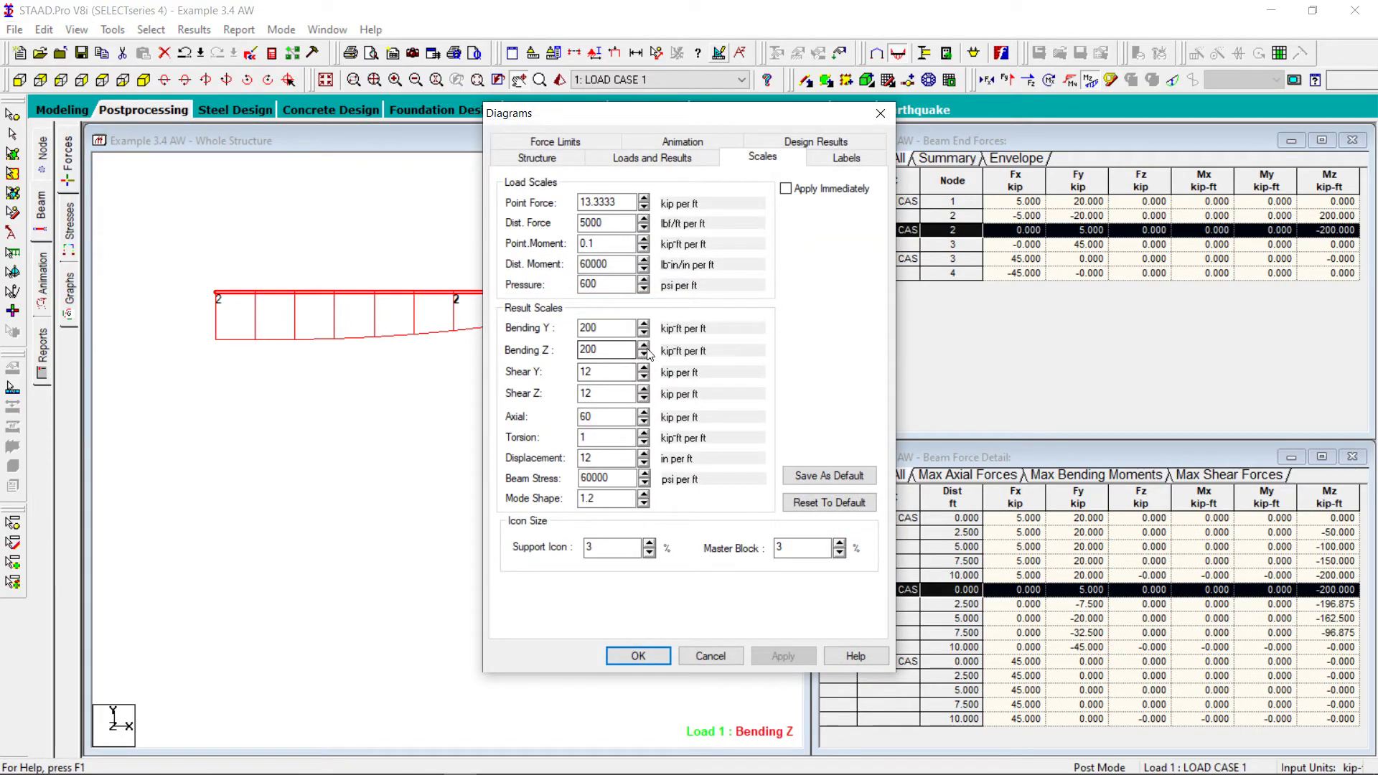
click(644, 354)
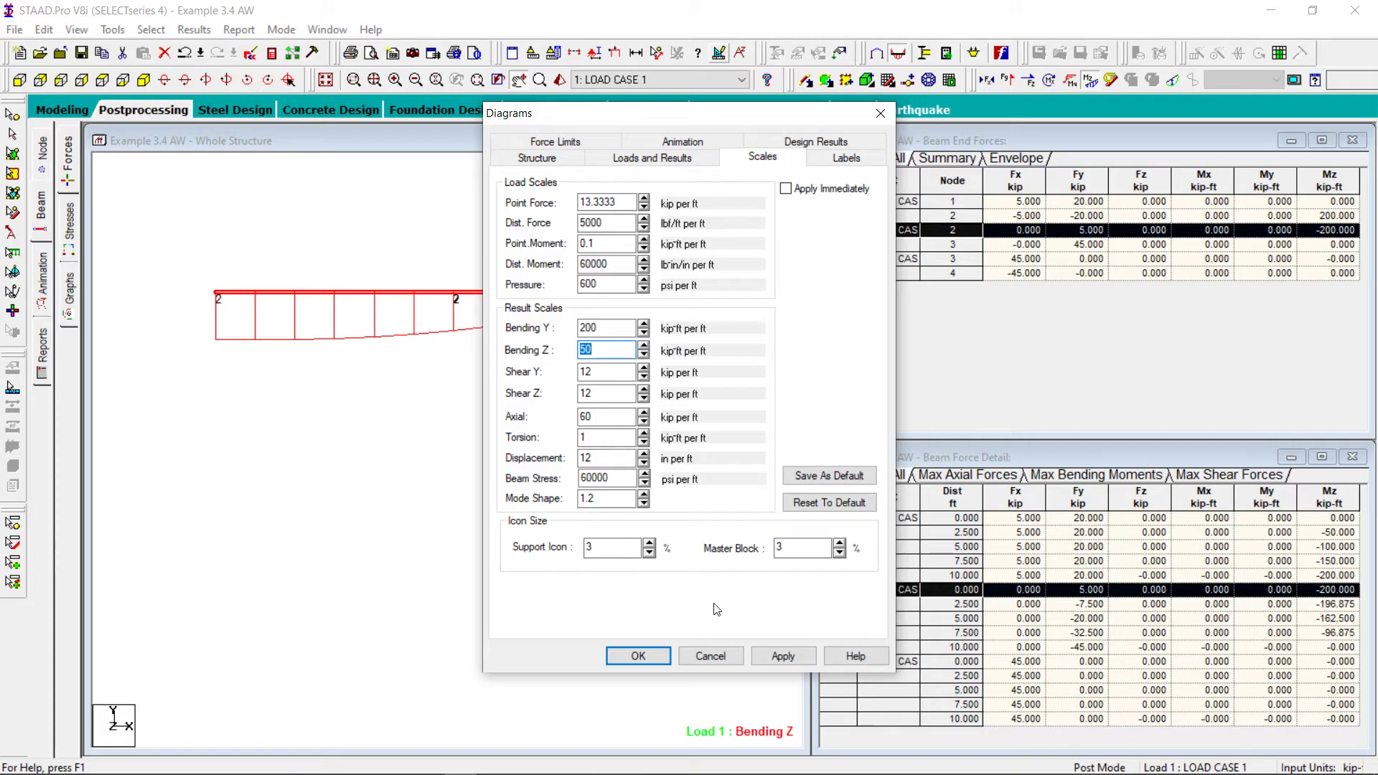
click(782, 656)
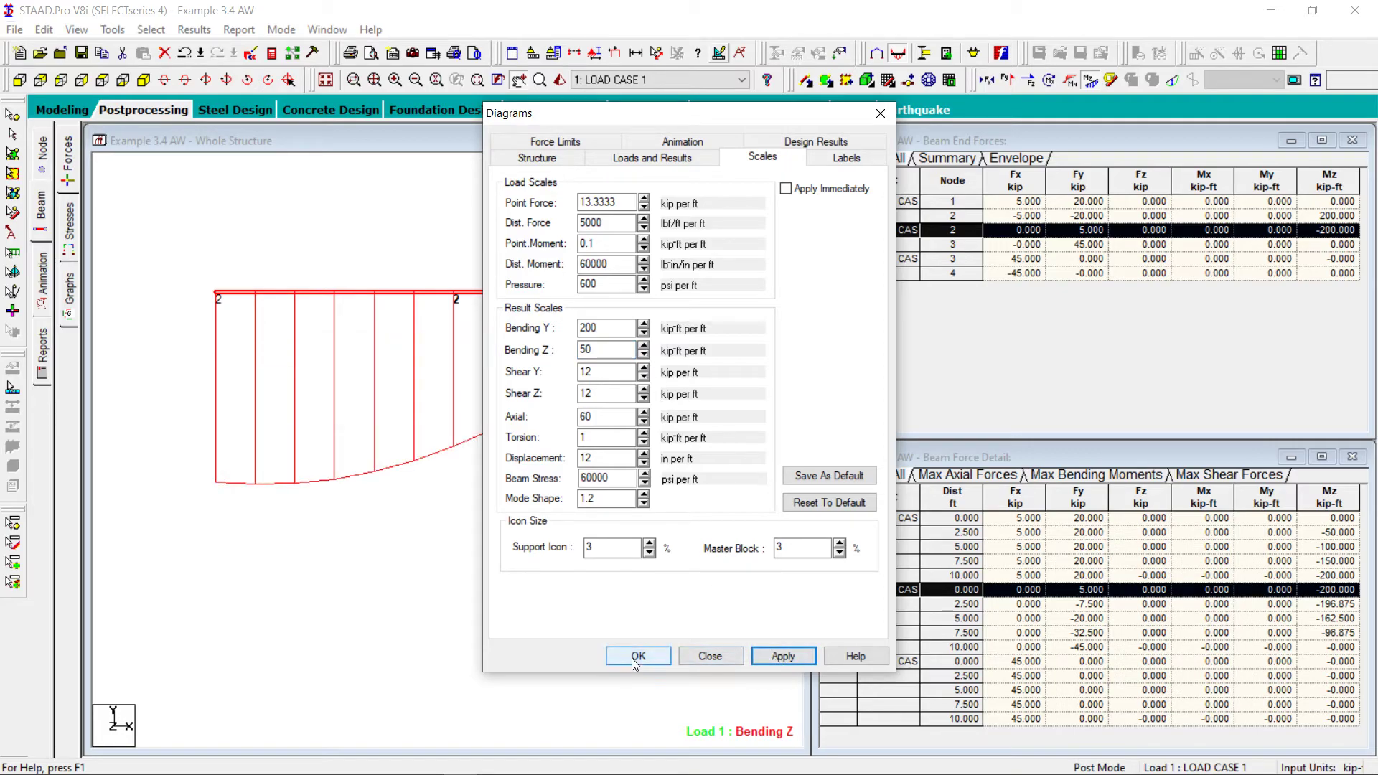
click(643, 356)
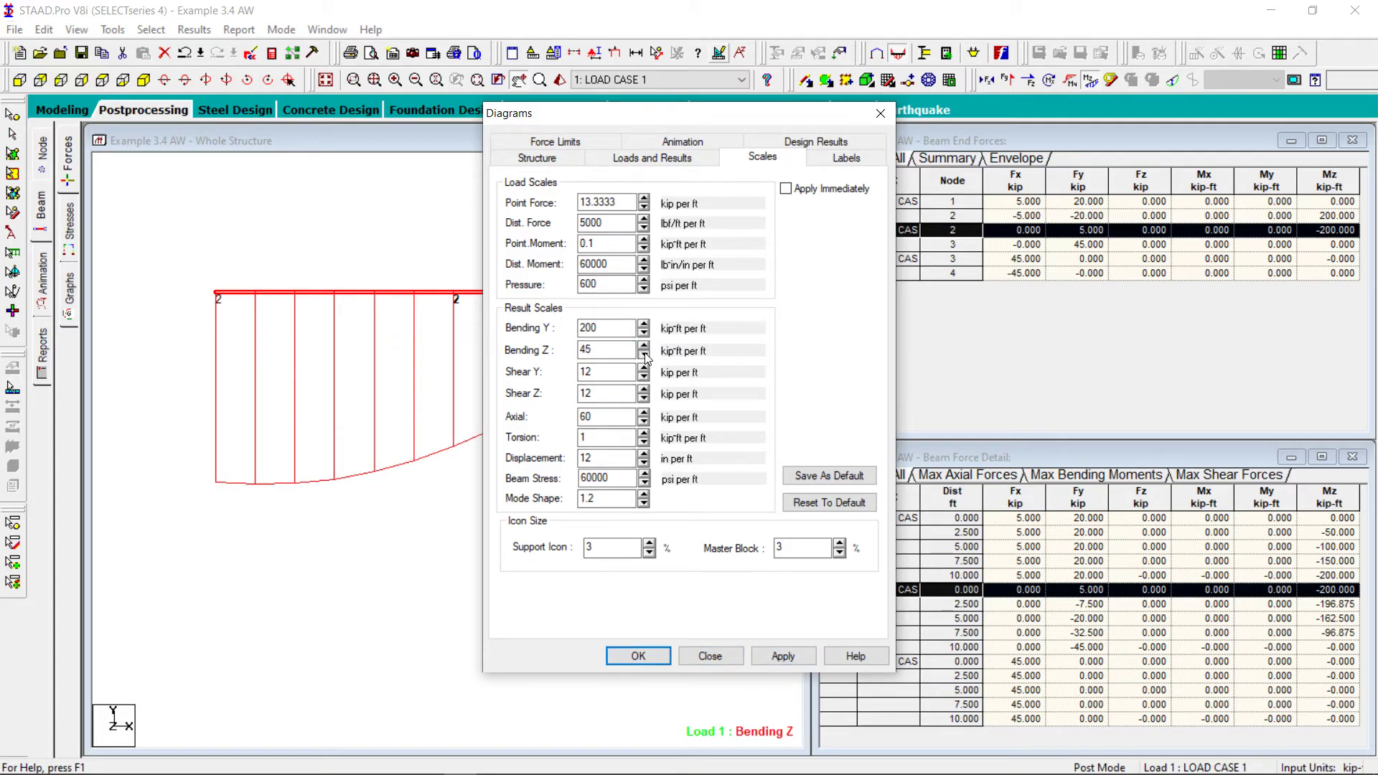
click(643, 343)
click(786, 653)
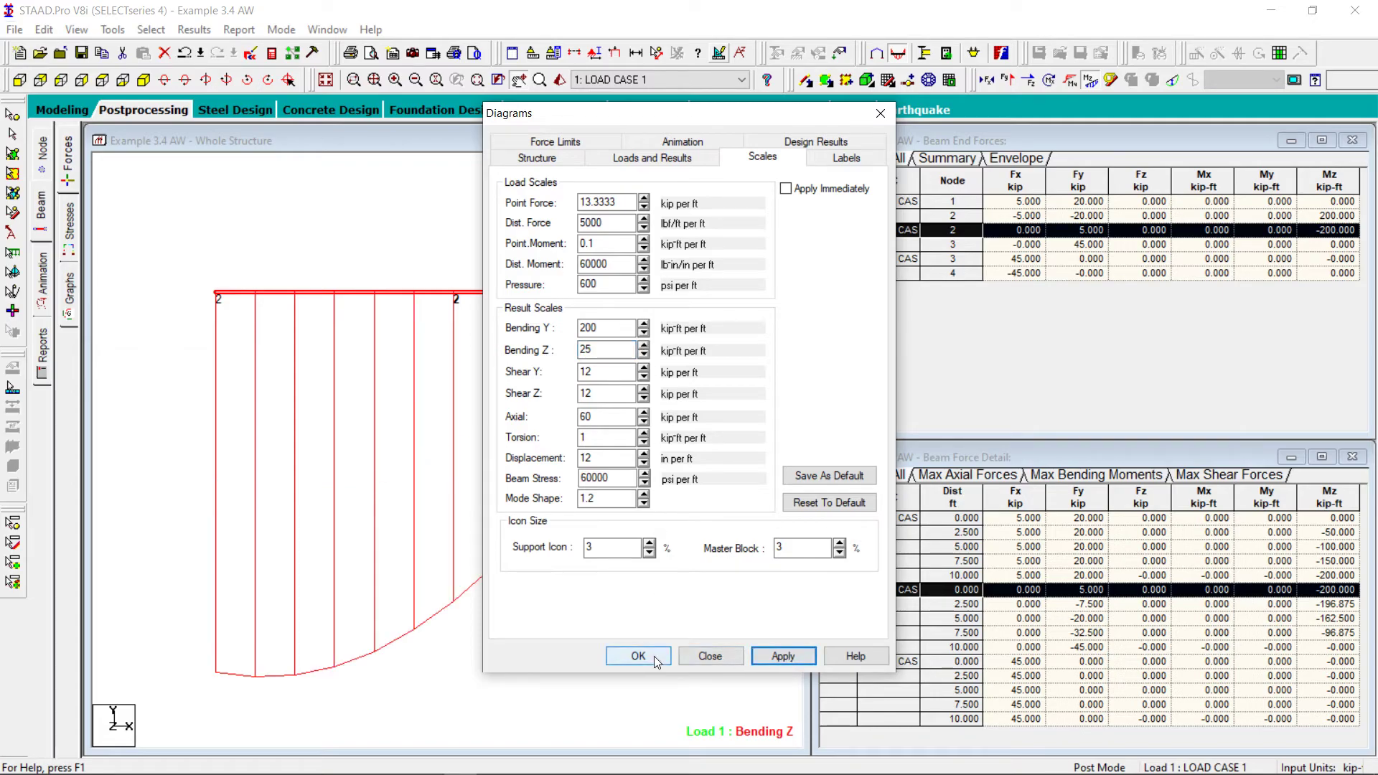
click(653, 656)
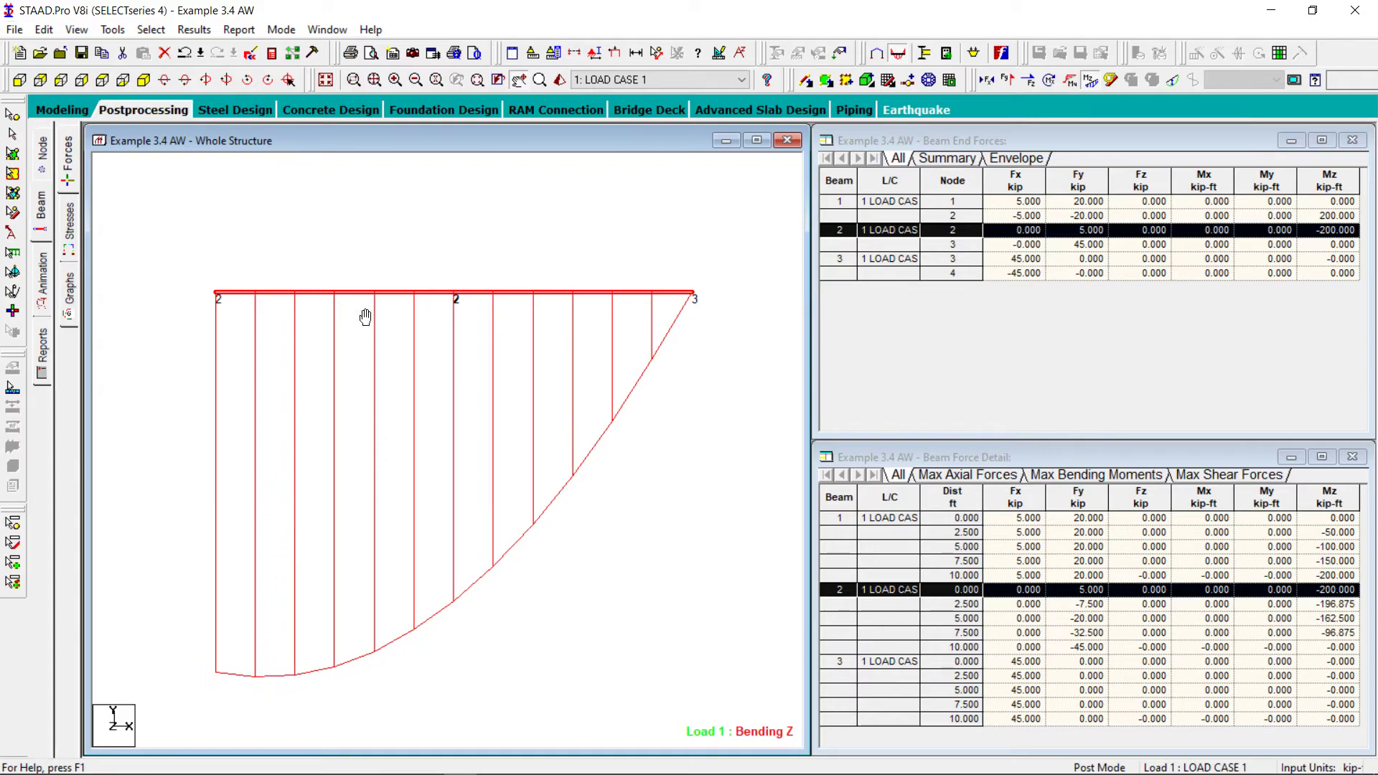
Annotate beam 2's bending moments at the ends and at the maximum, with the shear end values switched off
click(192, 33)
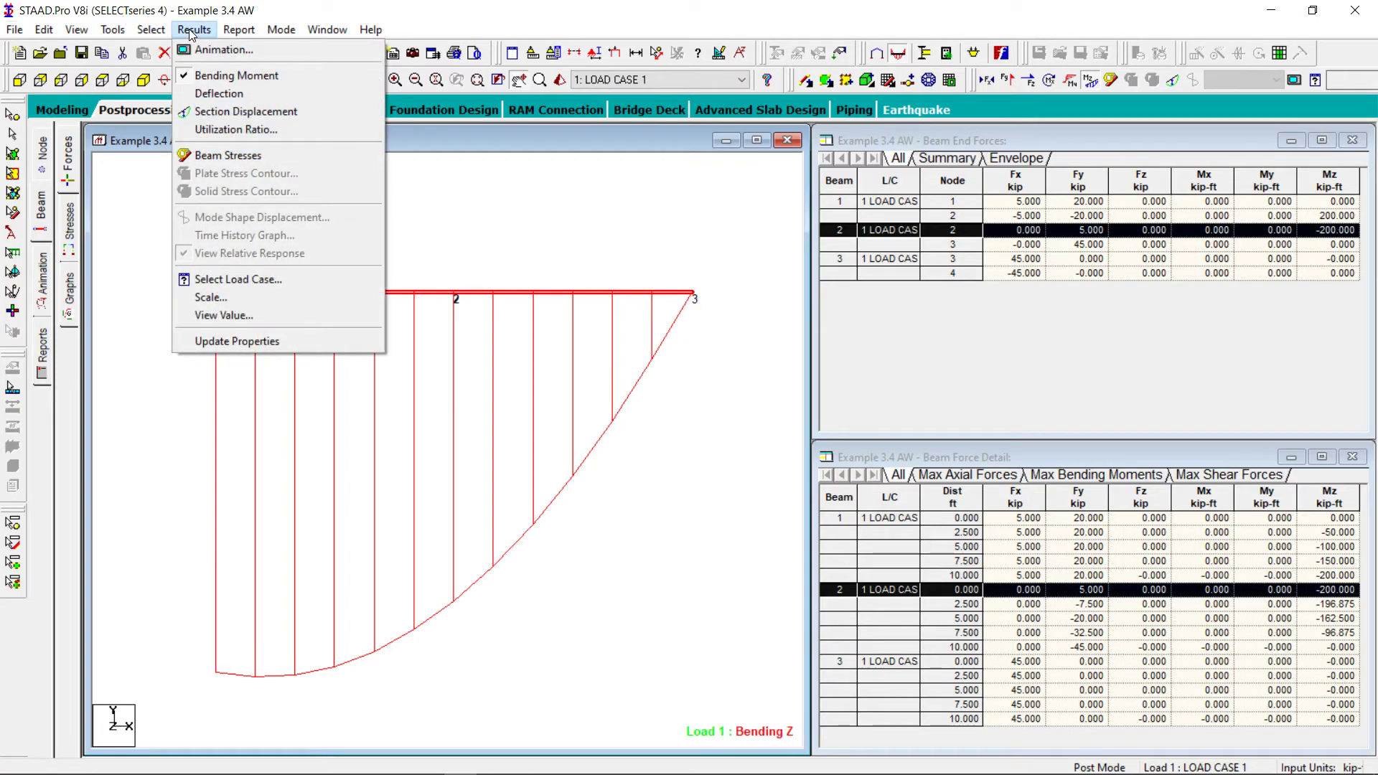
click(223, 315)
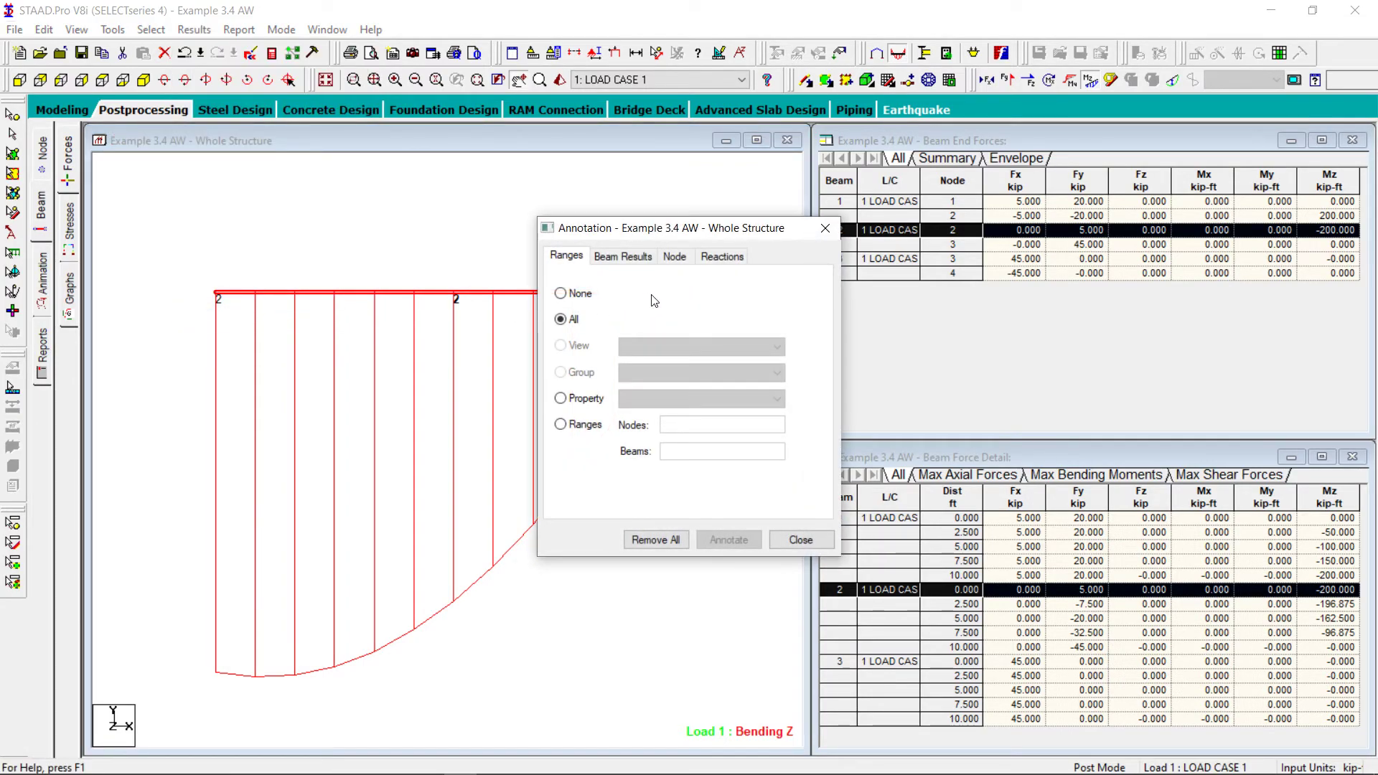
click(621, 259)
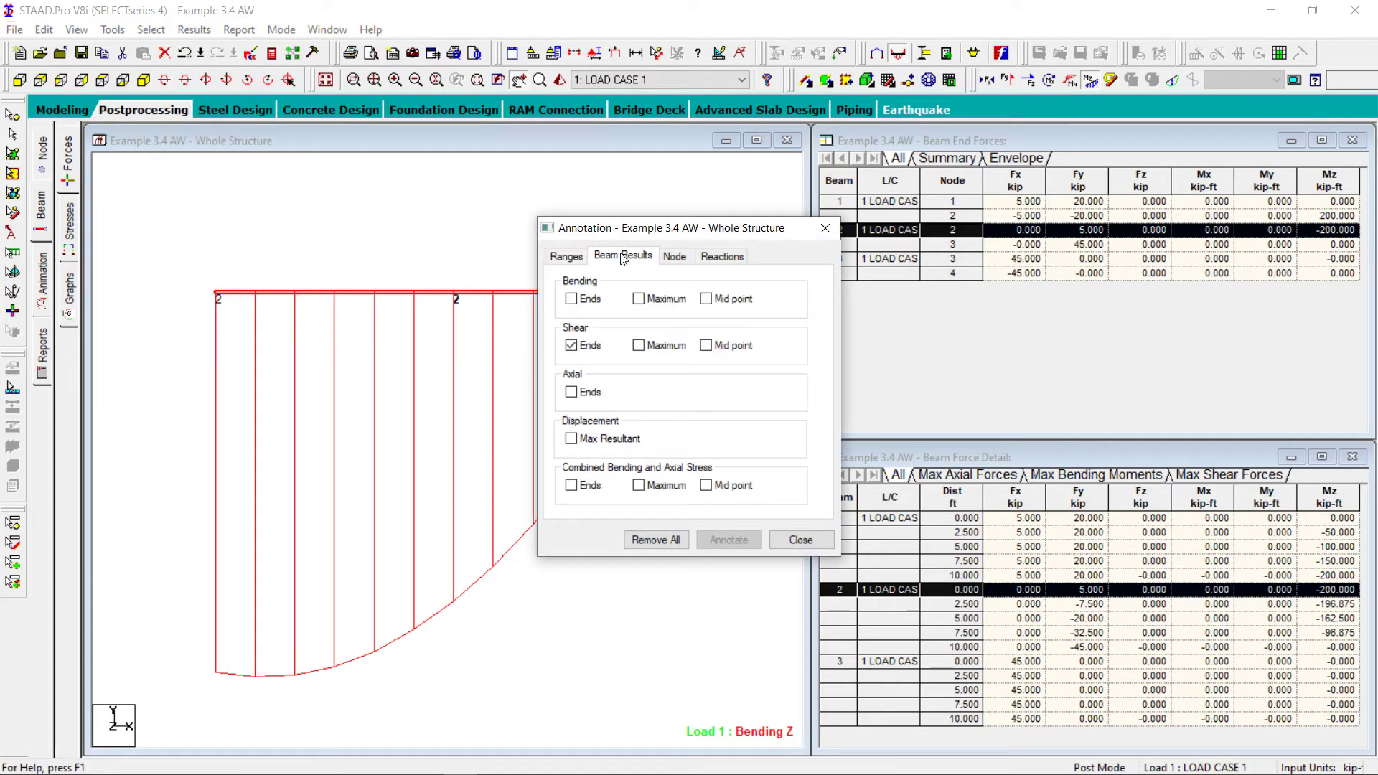
click(571, 347)
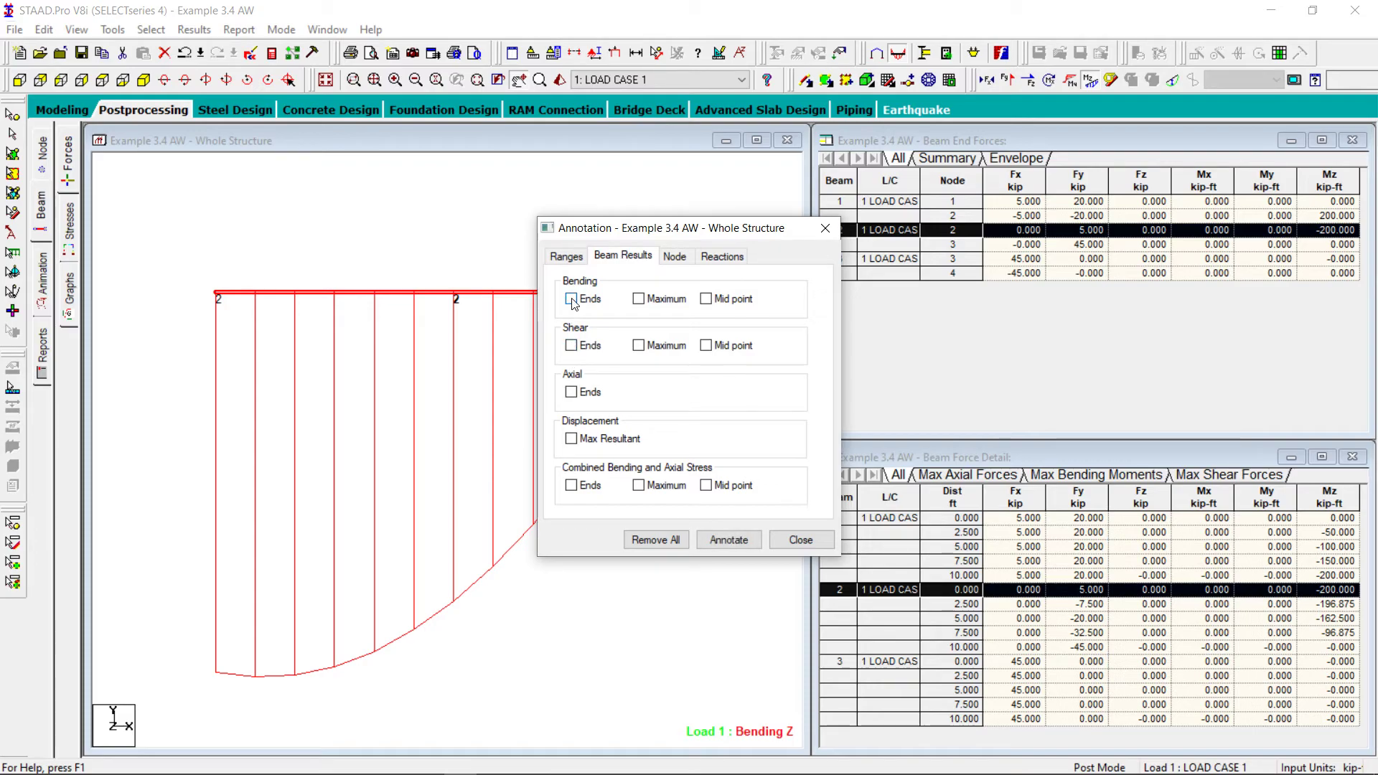
click(572, 300)
click(639, 300)
click(713, 539)
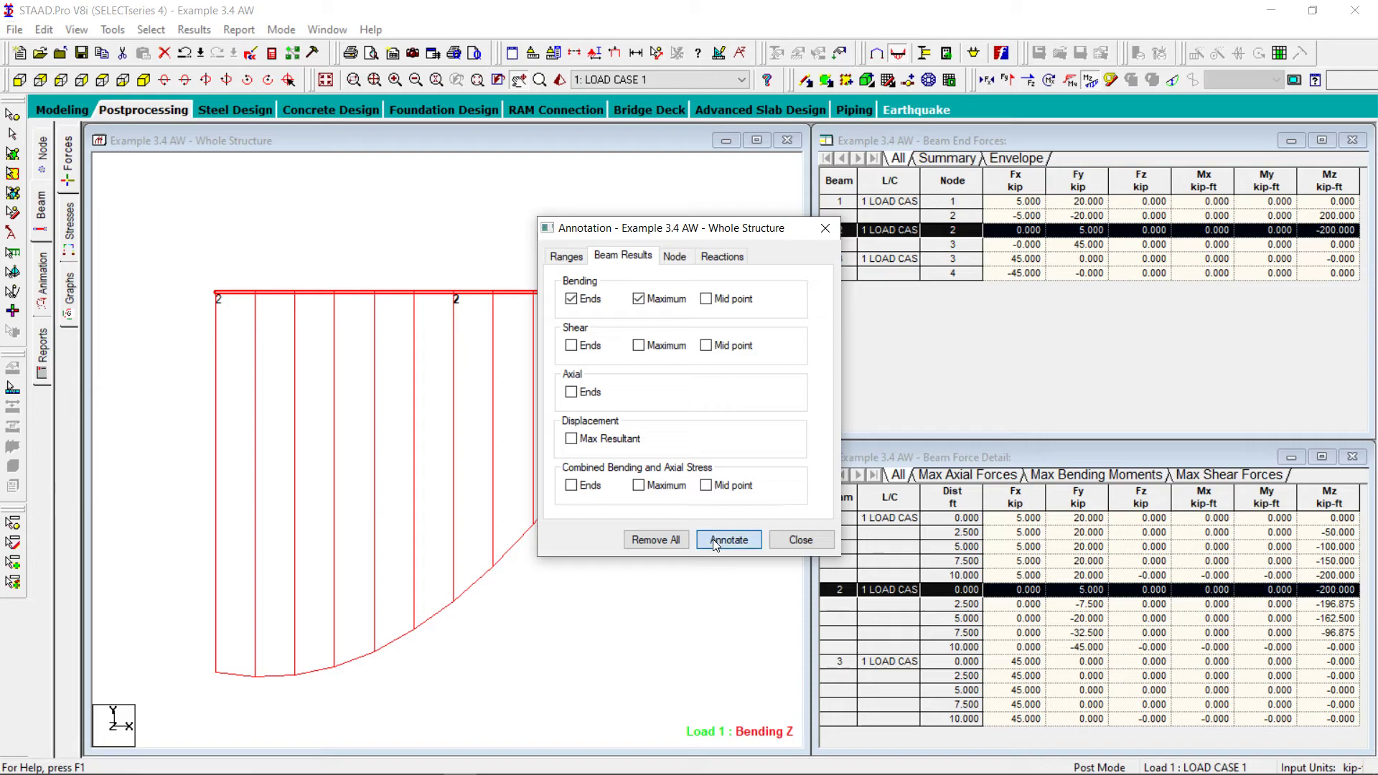
click(798, 539)
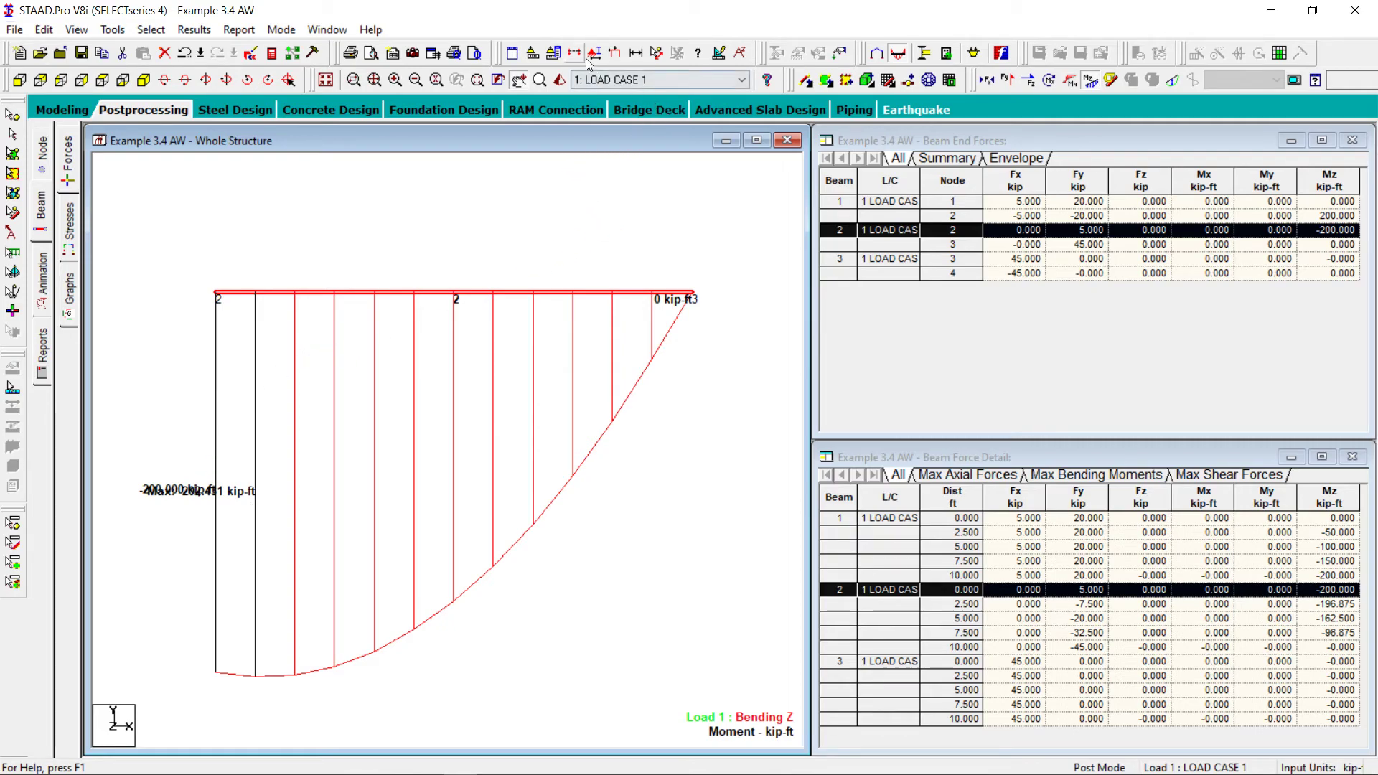
Set the annotation display options to Top vertical alignment with Left horizontal alignment, and apply them
click(553, 54)
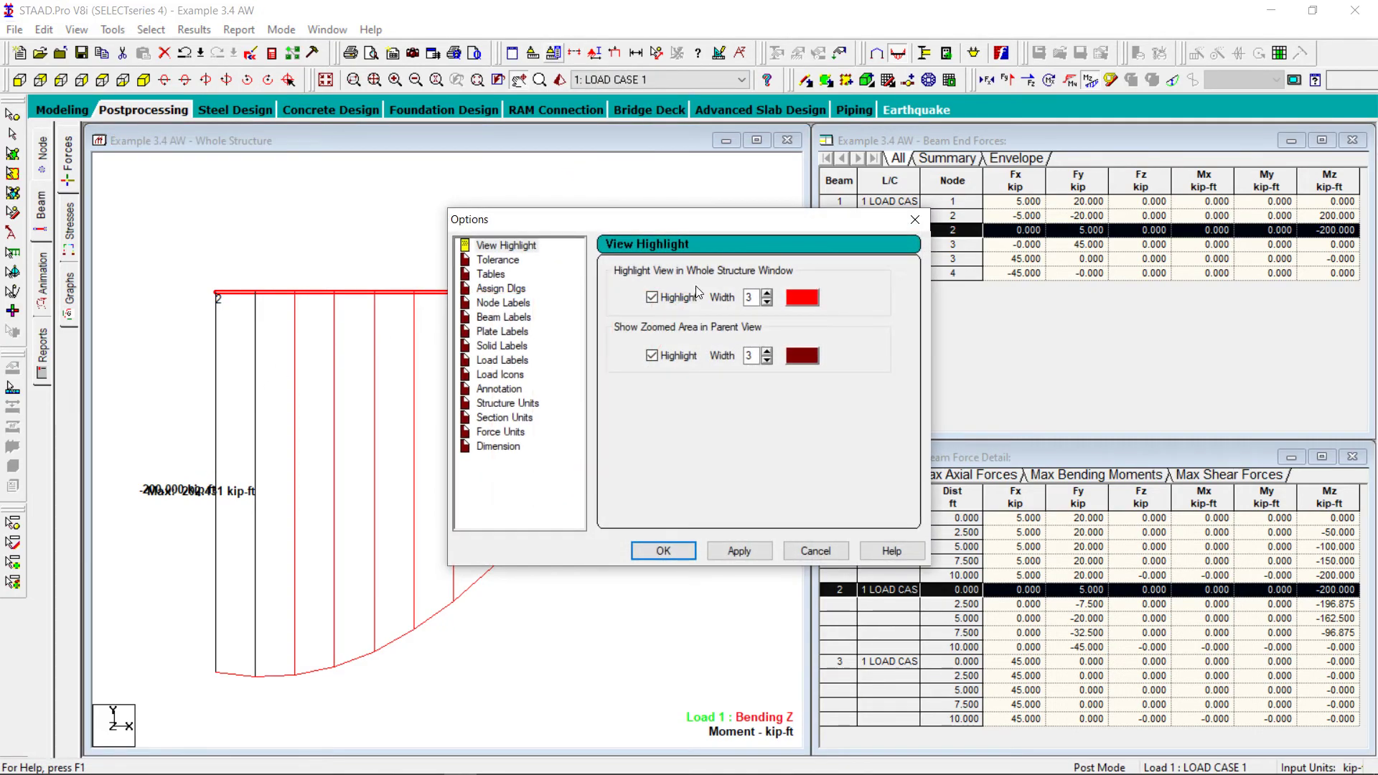
click(501, 391)
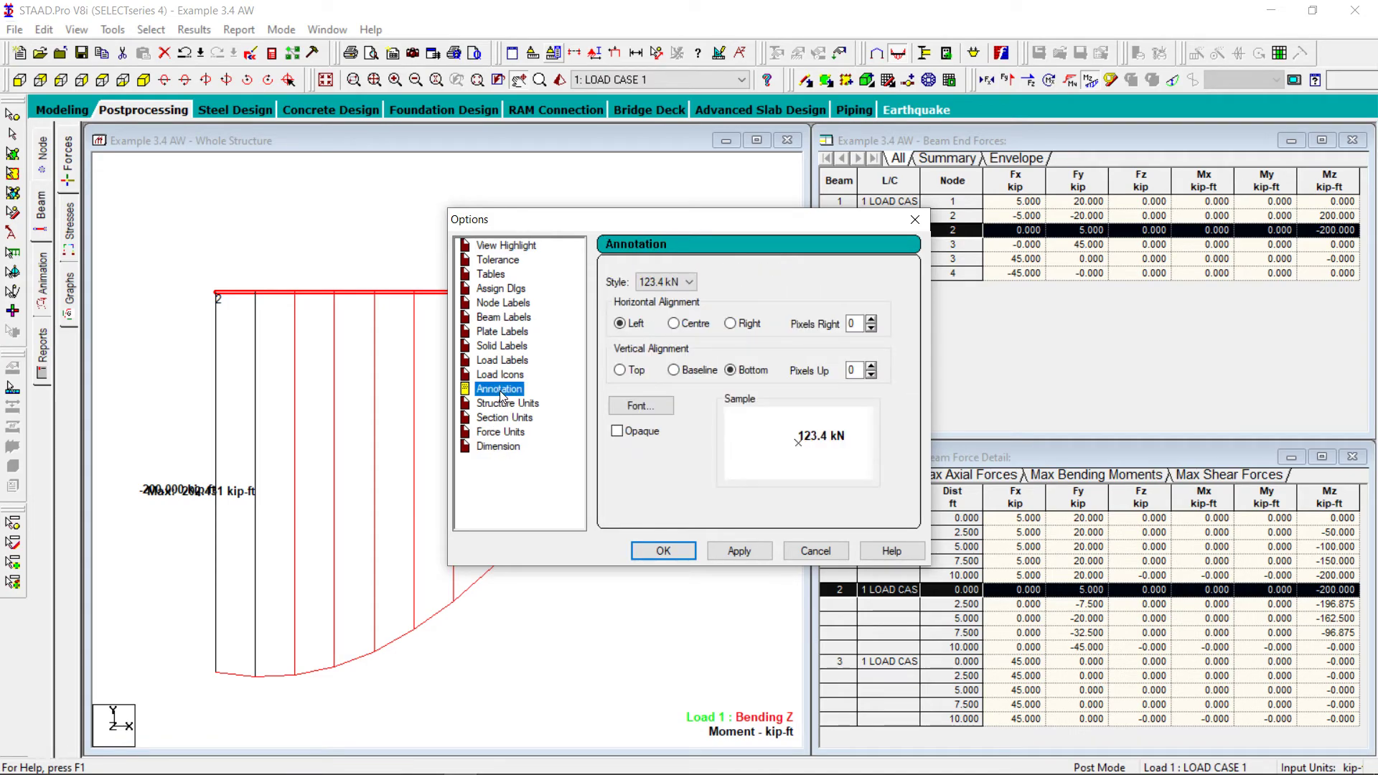
click(620, 371)
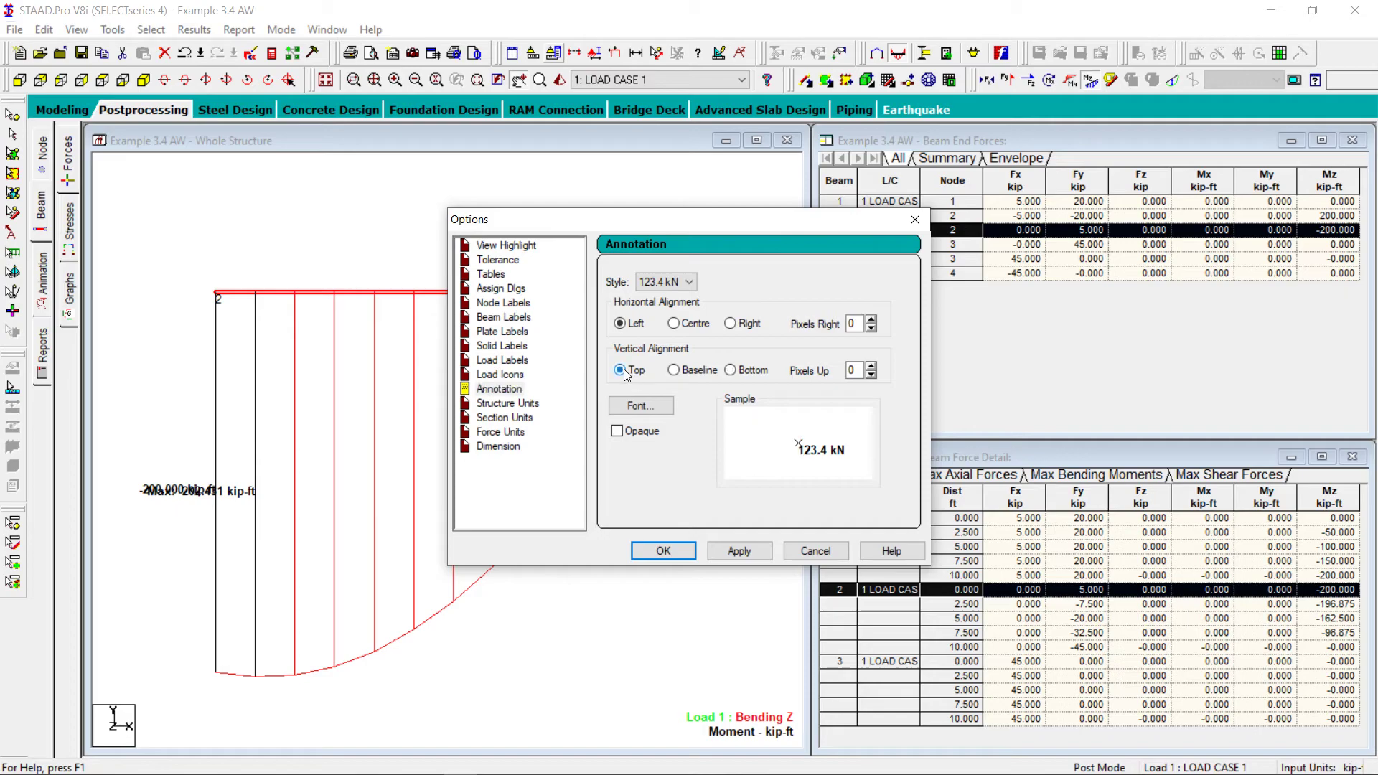
click(738, 548)
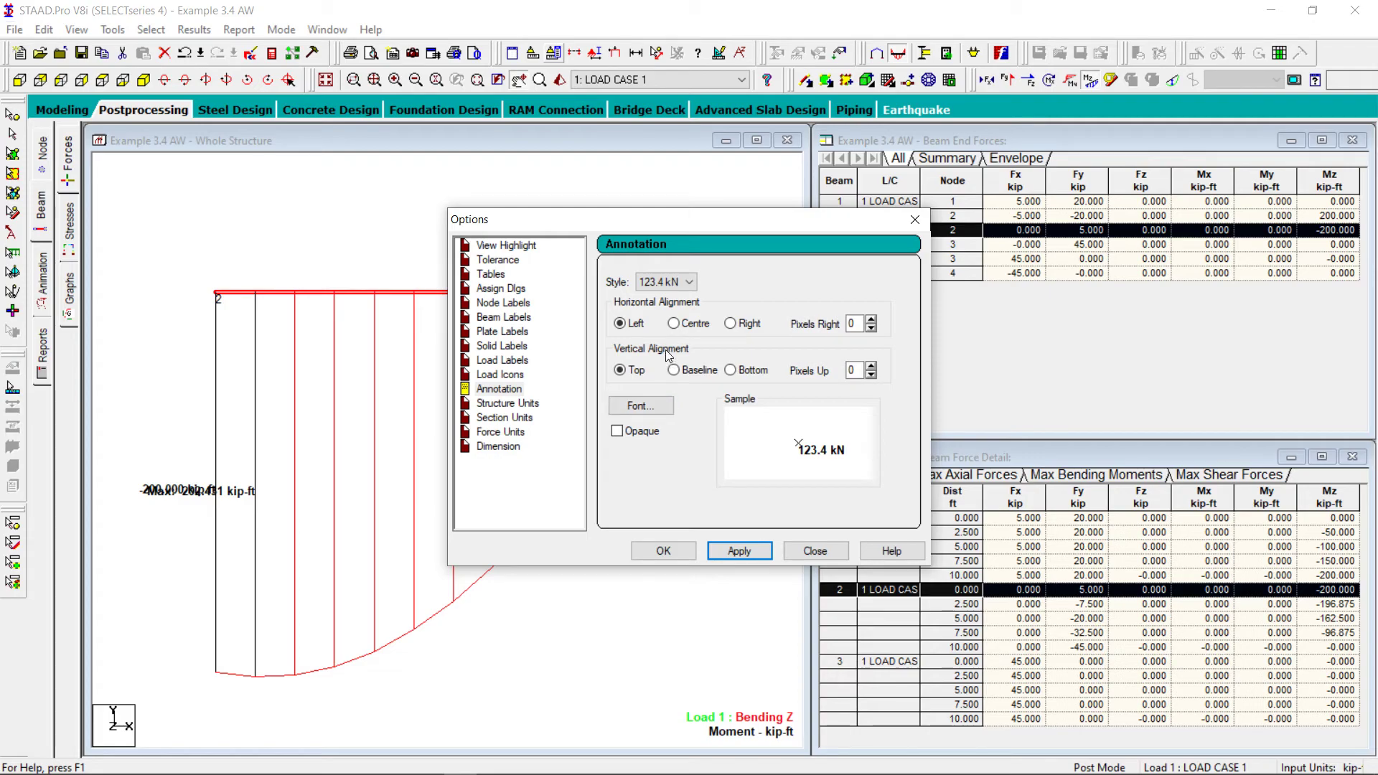
click(737, 325)
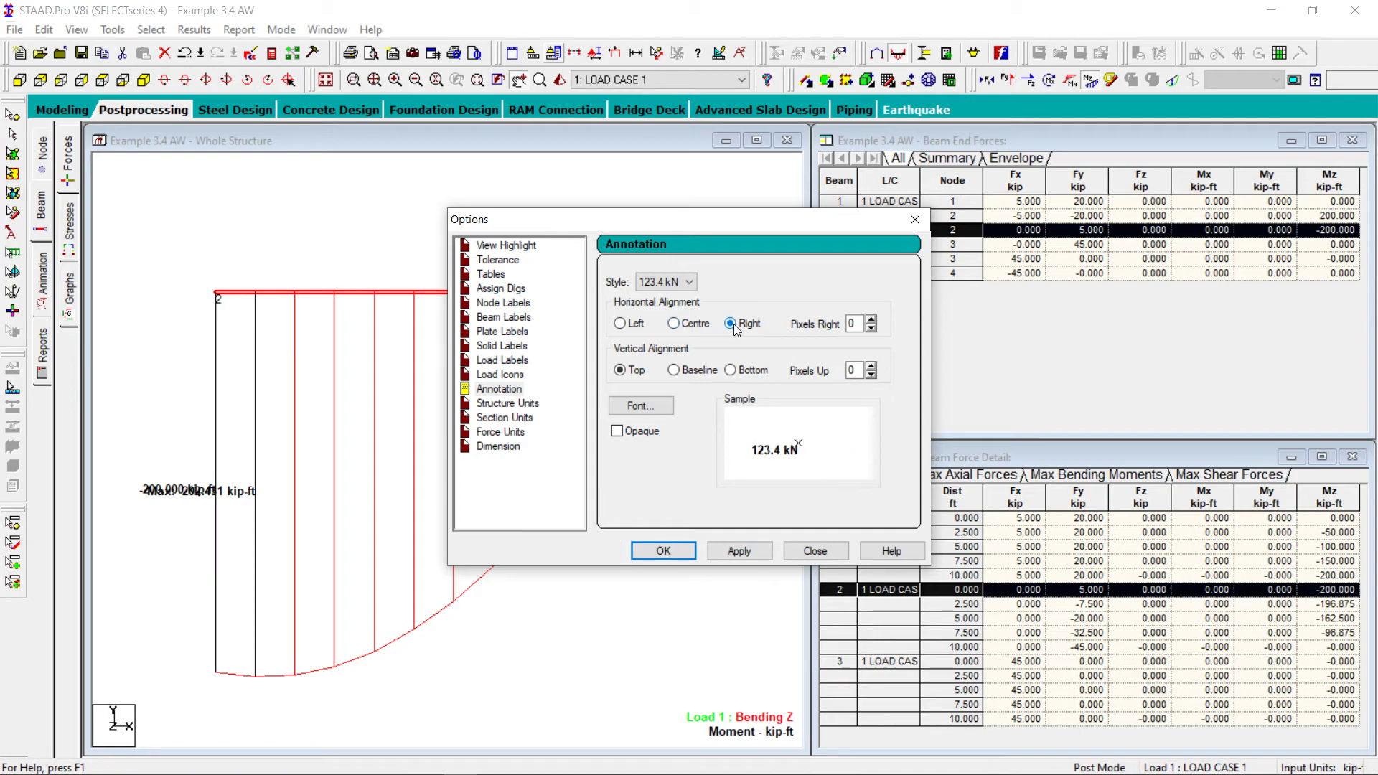
click(621, 324)
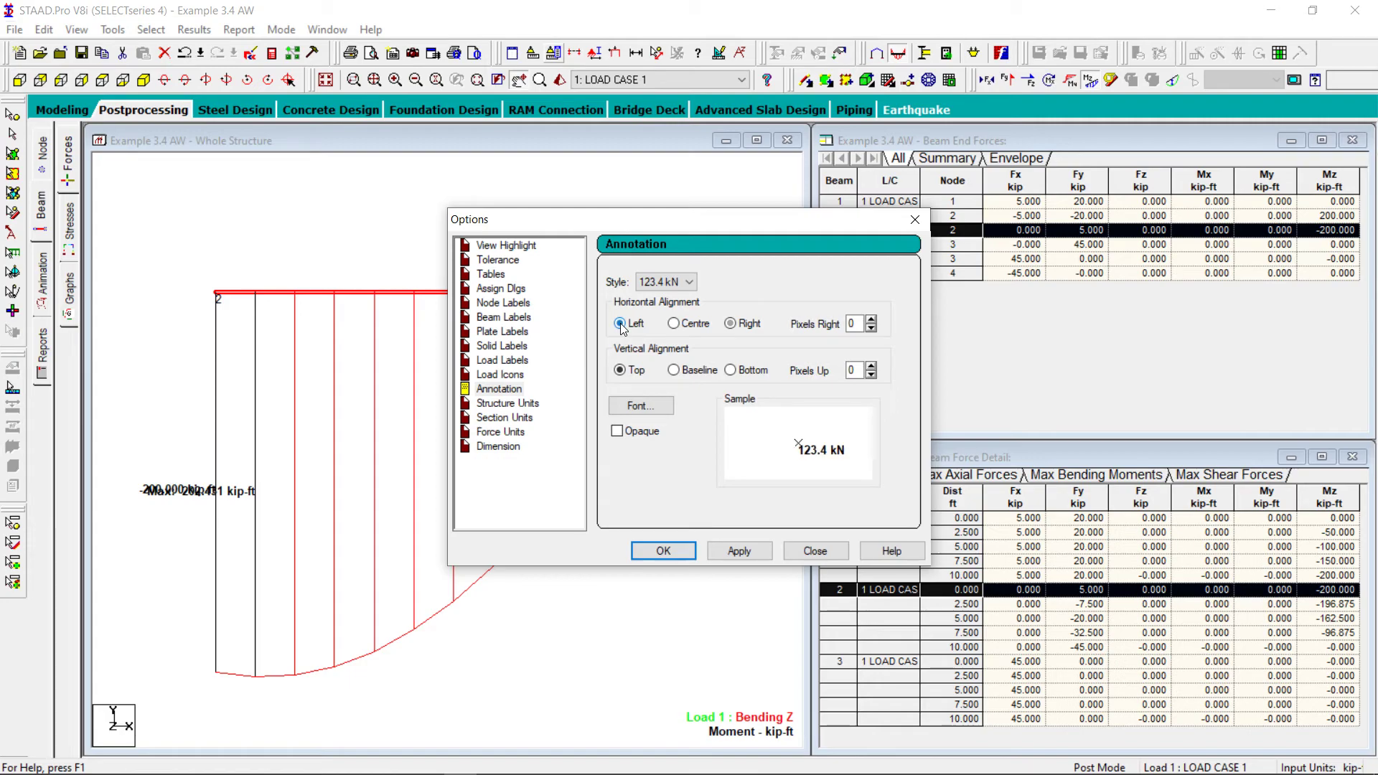
click(739, 551)
click(816, 552)
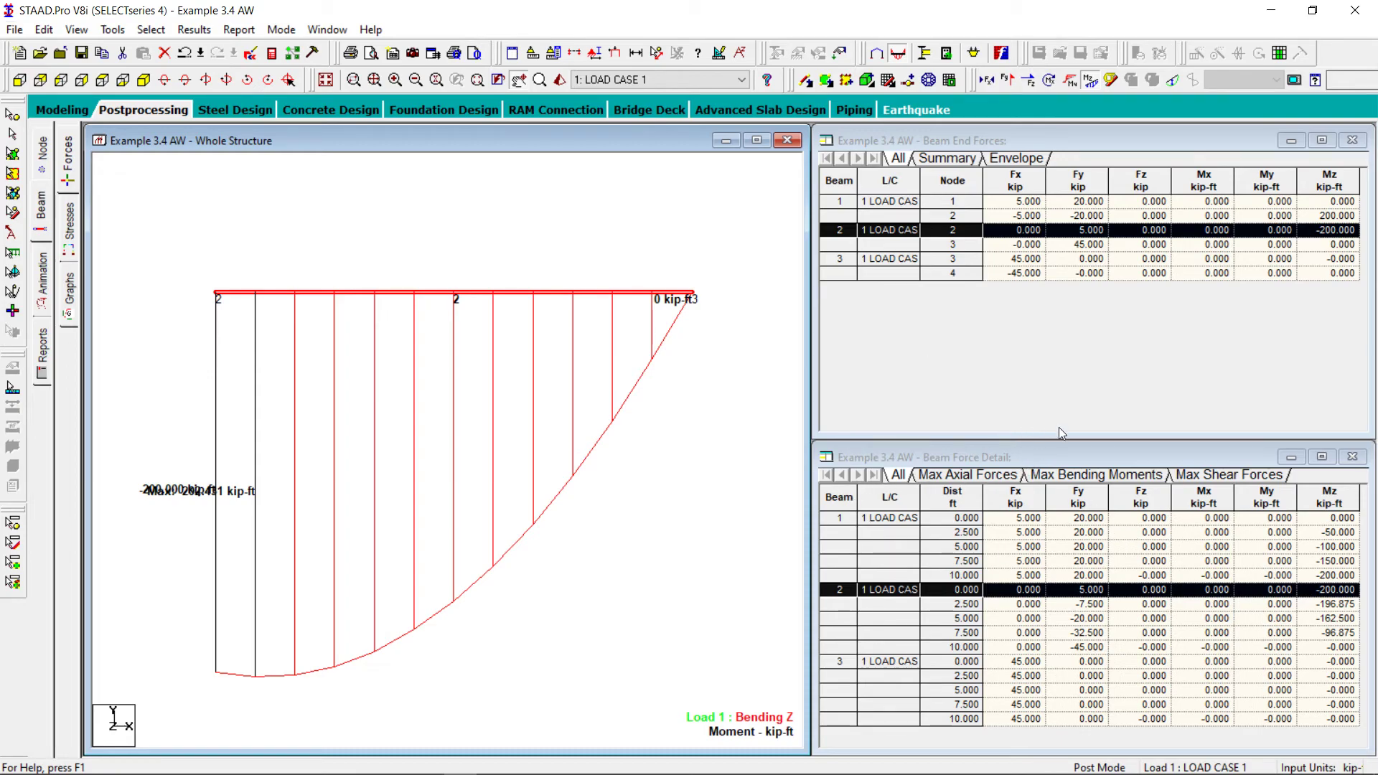
List the maximum bending moments in the beam force details and compare beam 2's value with the textbook PDF, returning to STAAD.Pro
click(1111, 474)
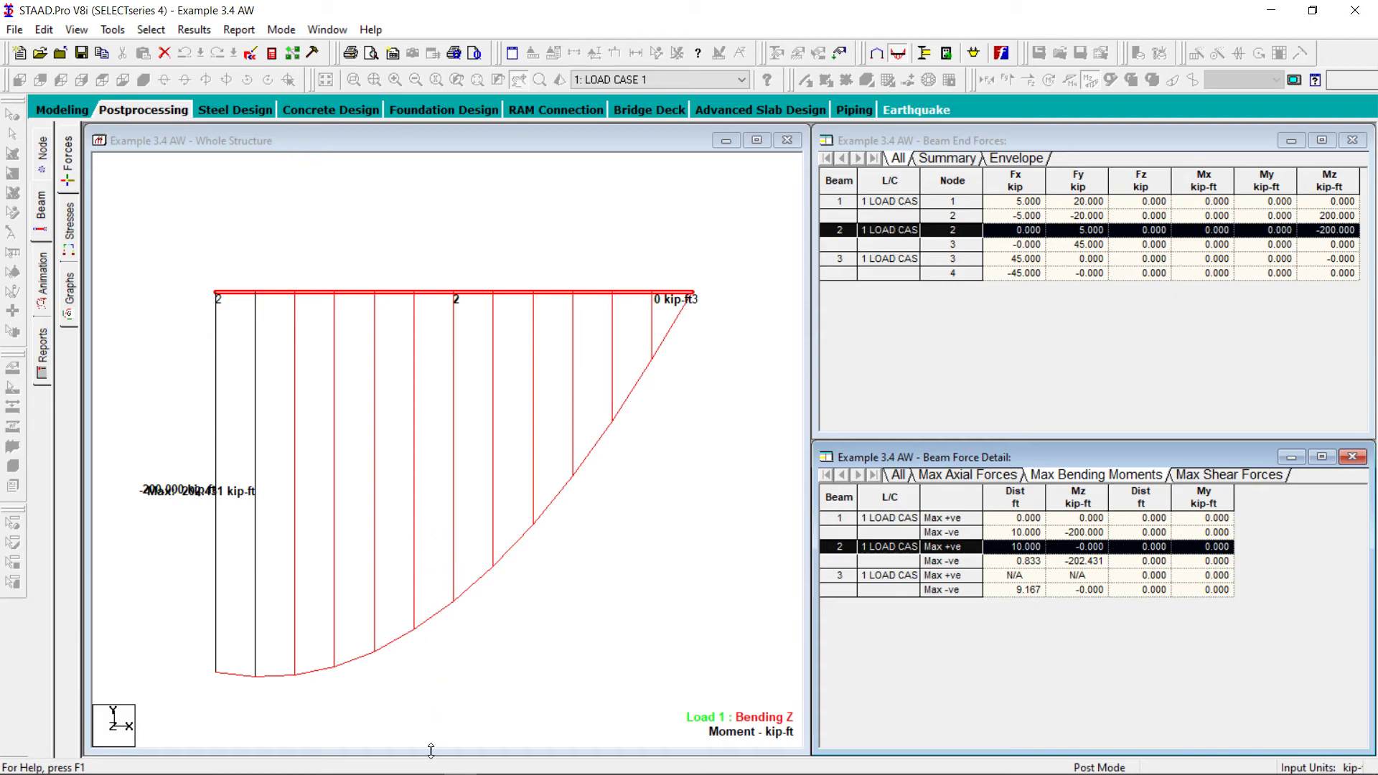
mouse_move(426, 772)
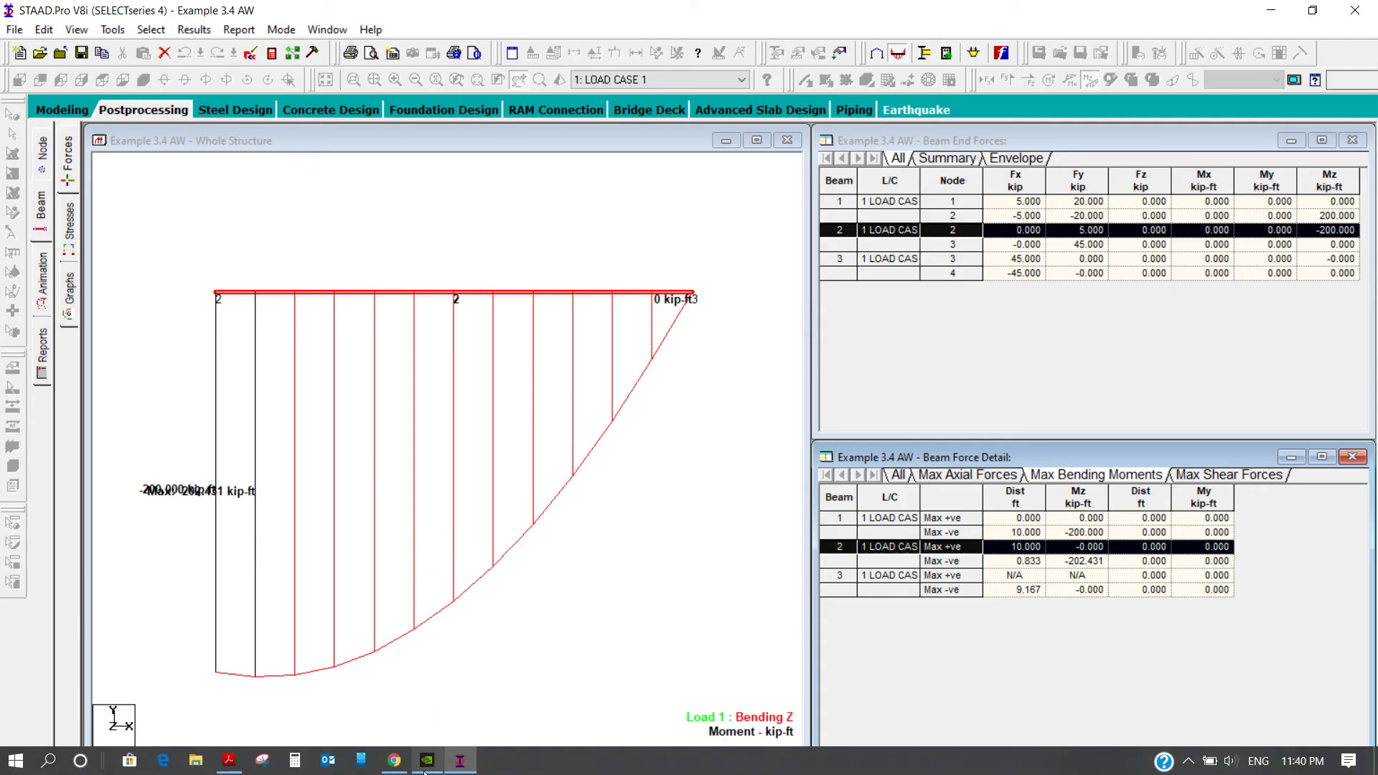
click(230, 762)
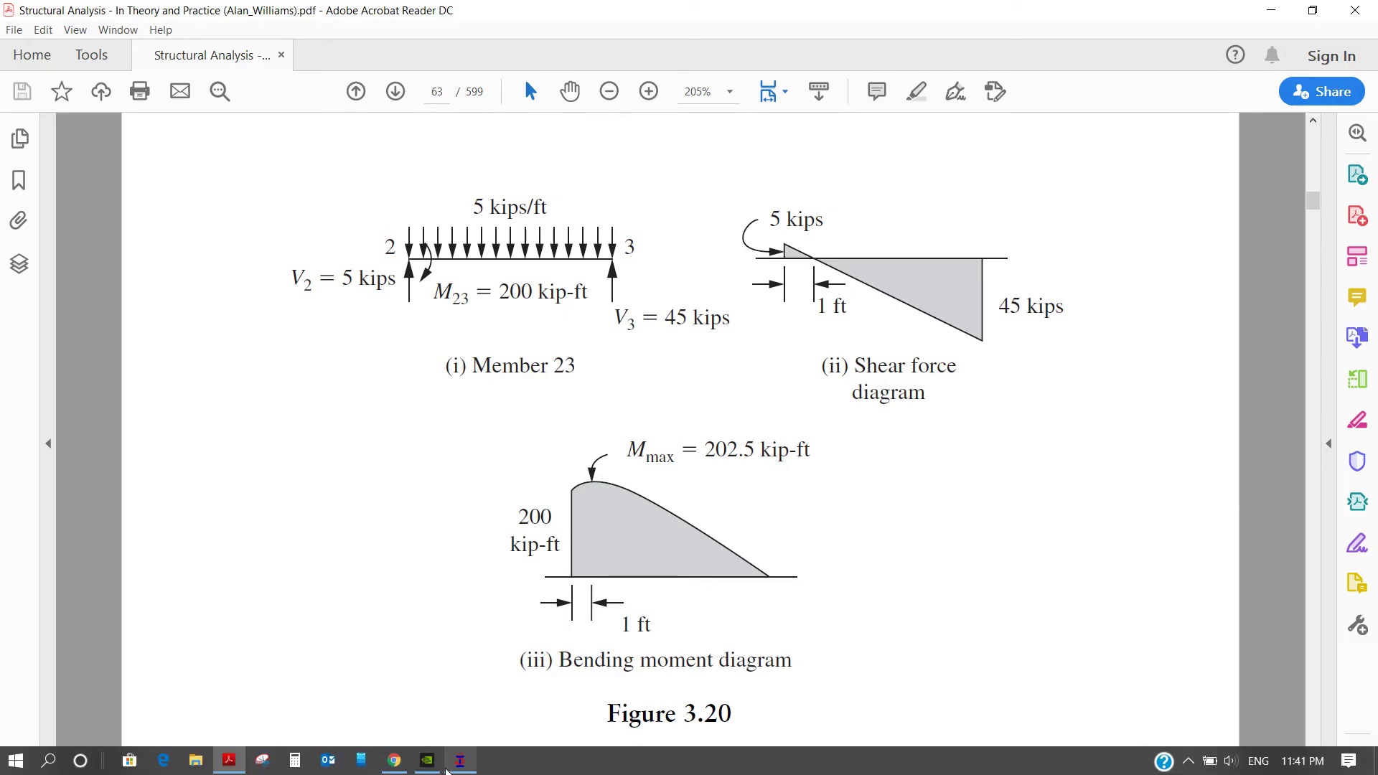
click(460, 760)
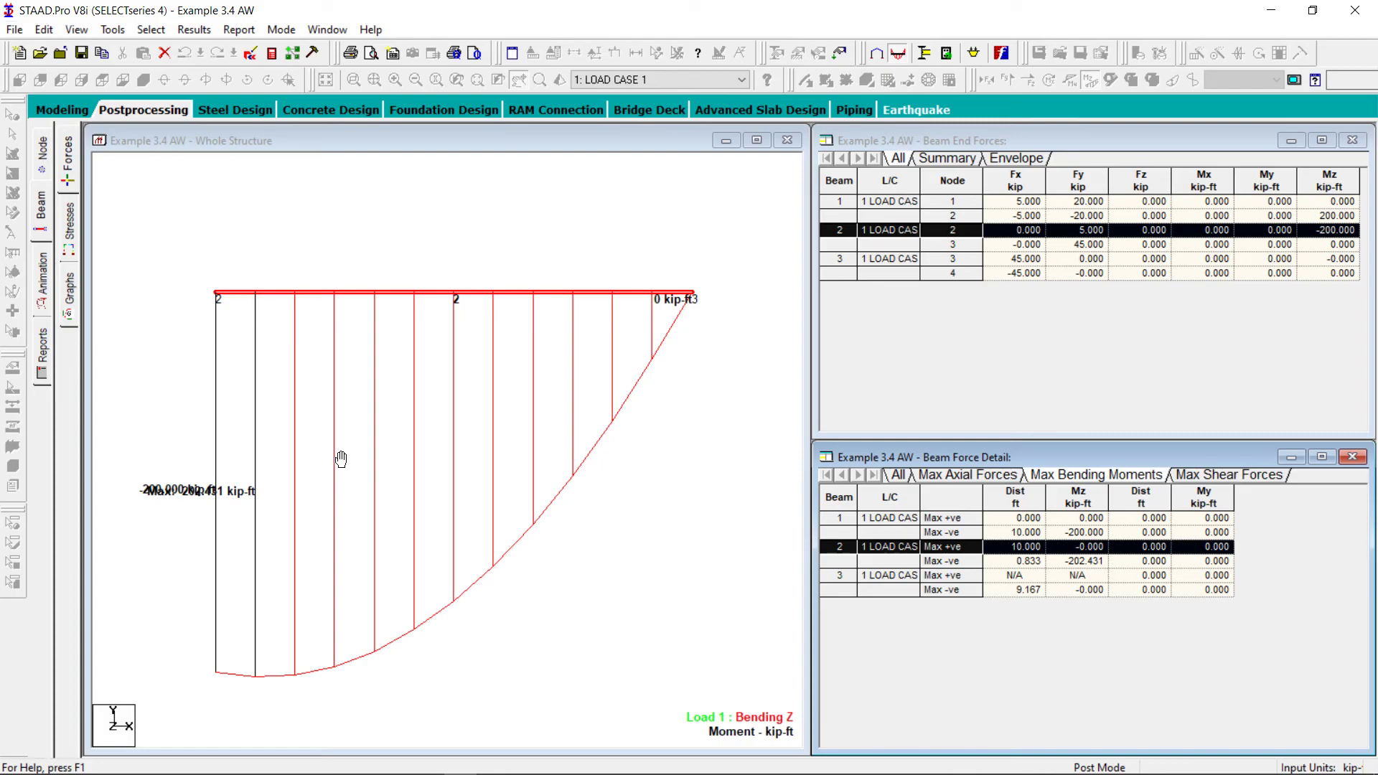
Restore the whole frame in front view, with the Bending Z diagram hidden and beam 2 deselected
click(388, 210)
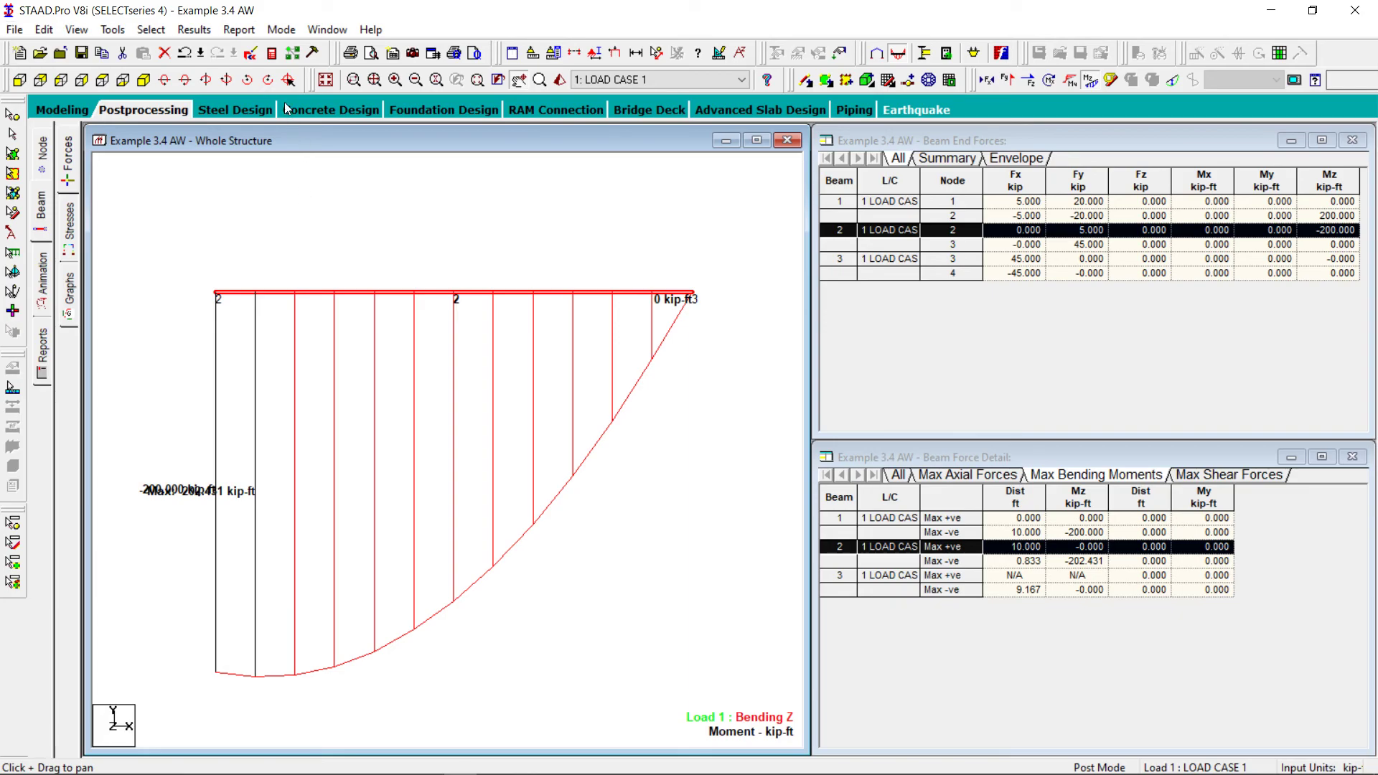
click(323, 79)
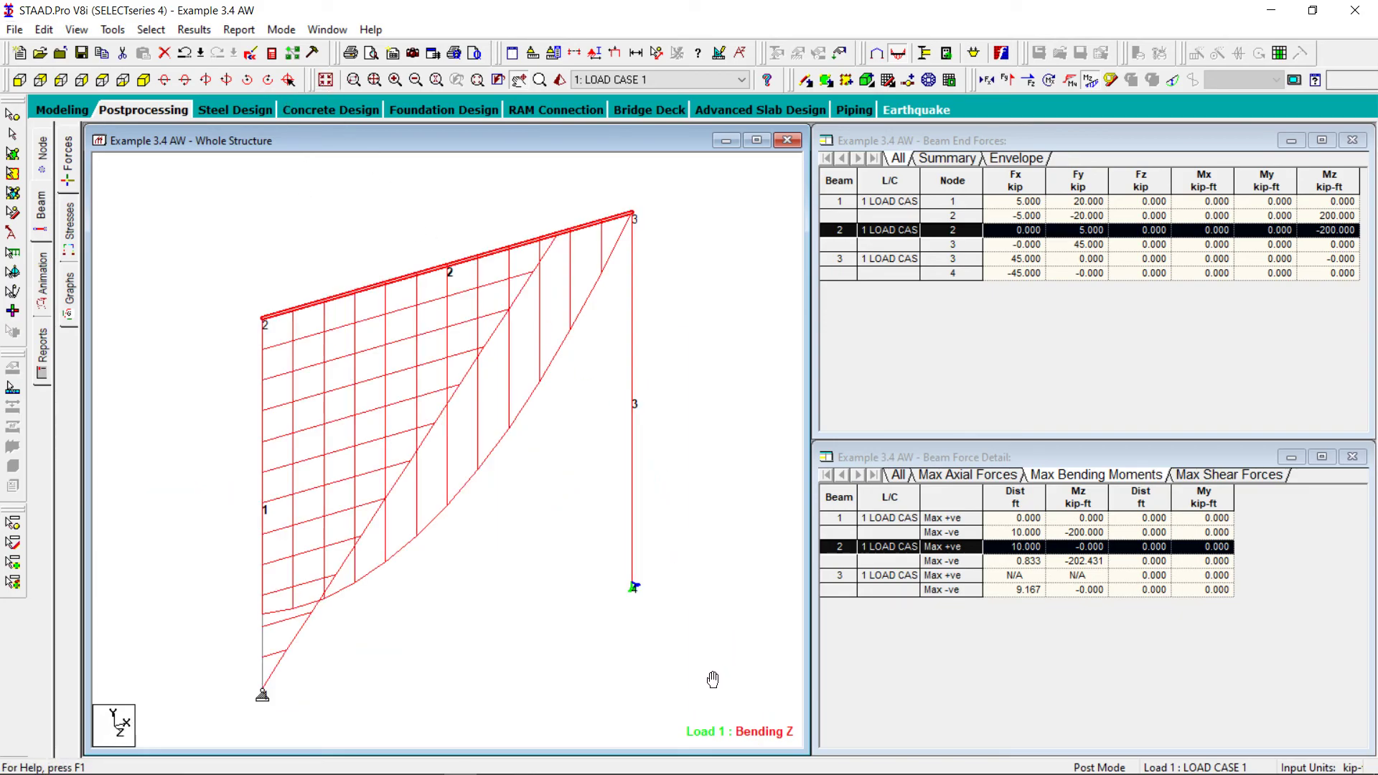
click(1090, 79)
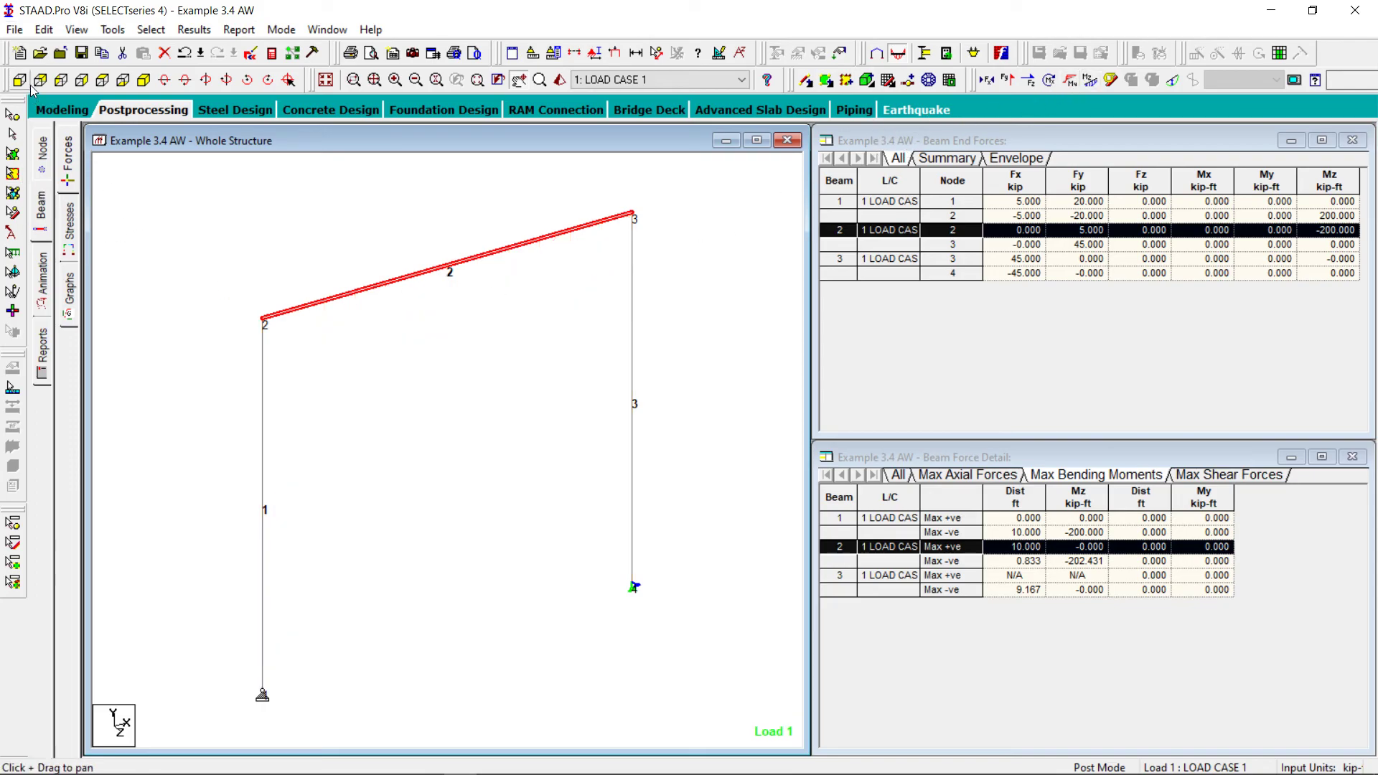
click(19, 80)
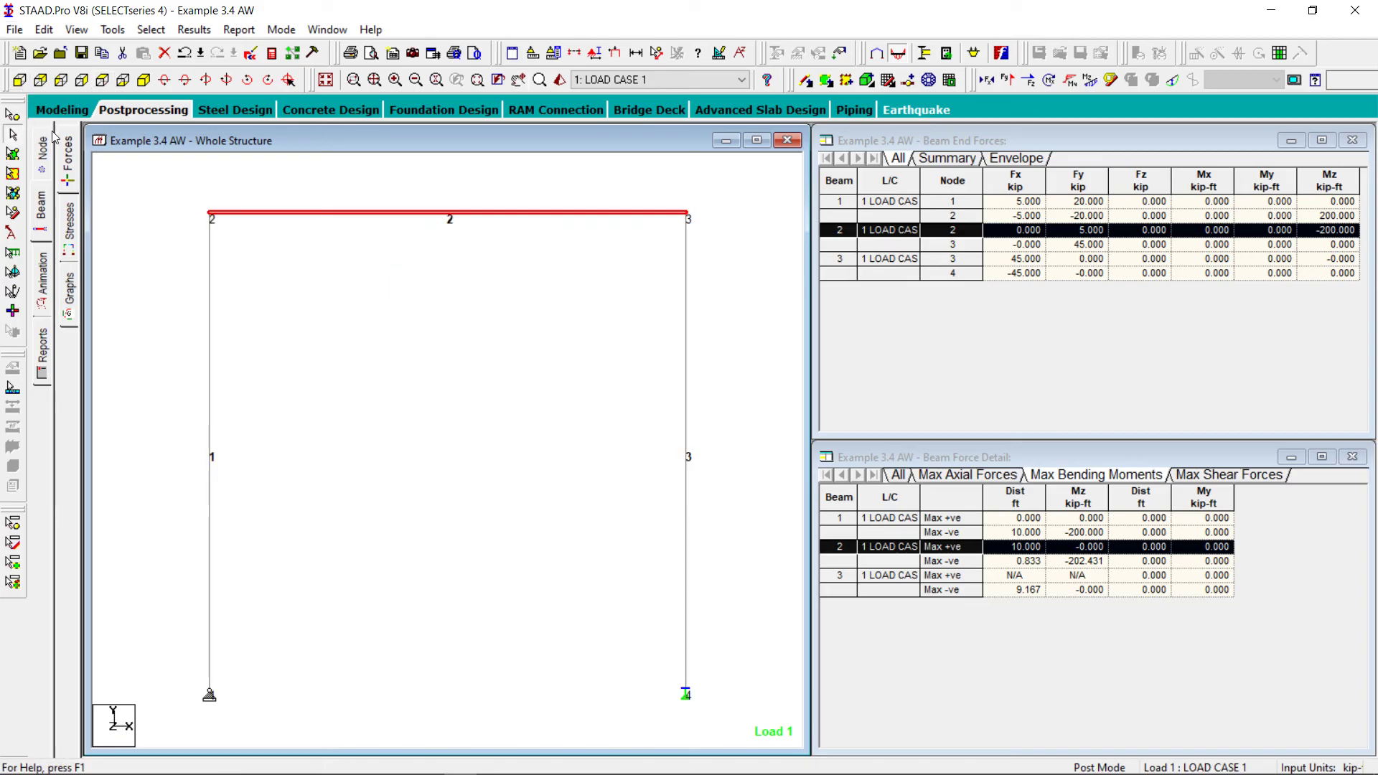
click(388, 329)
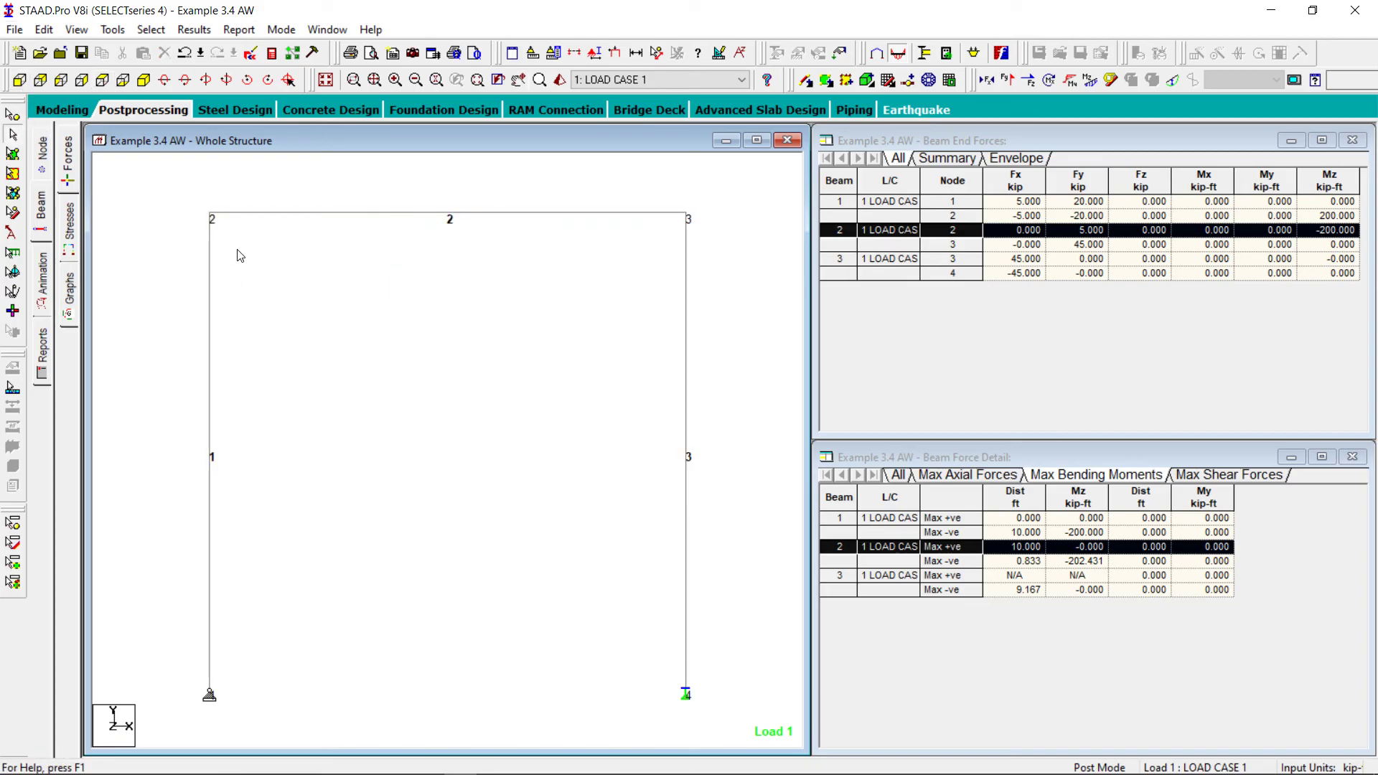